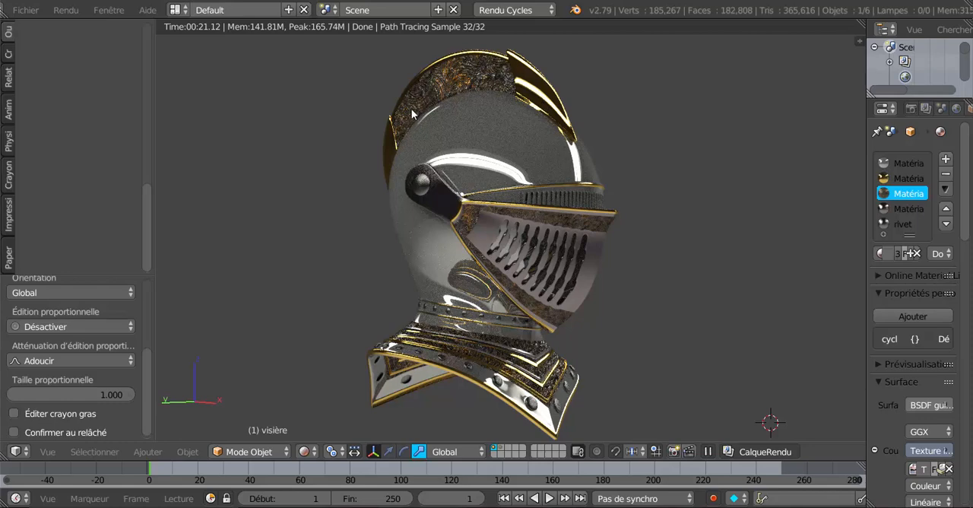
# Compare the finished ornate helmet with the plain working helmet in the two open Blender windows, viewing the finished helmet's crest from the side.
pyautogui.moveTo(809, 507)
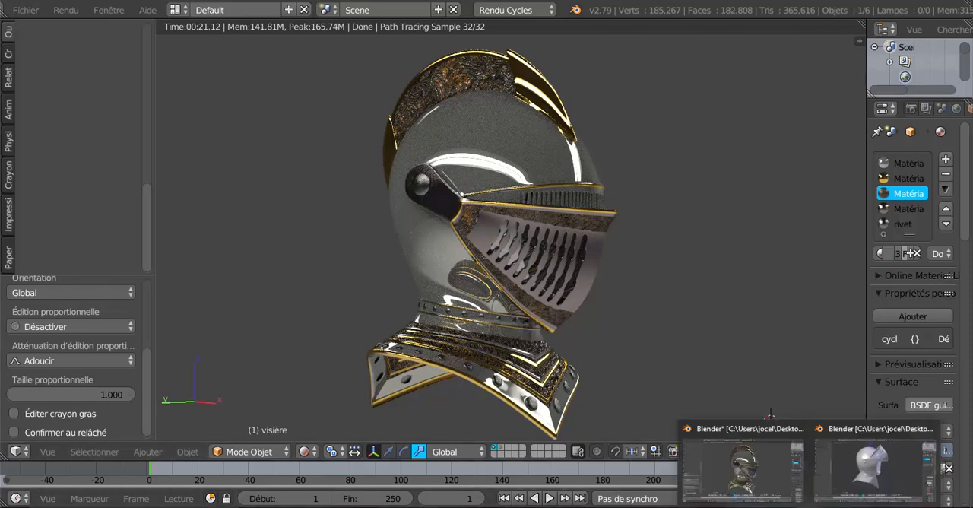
pyautogui.click(862, 470)
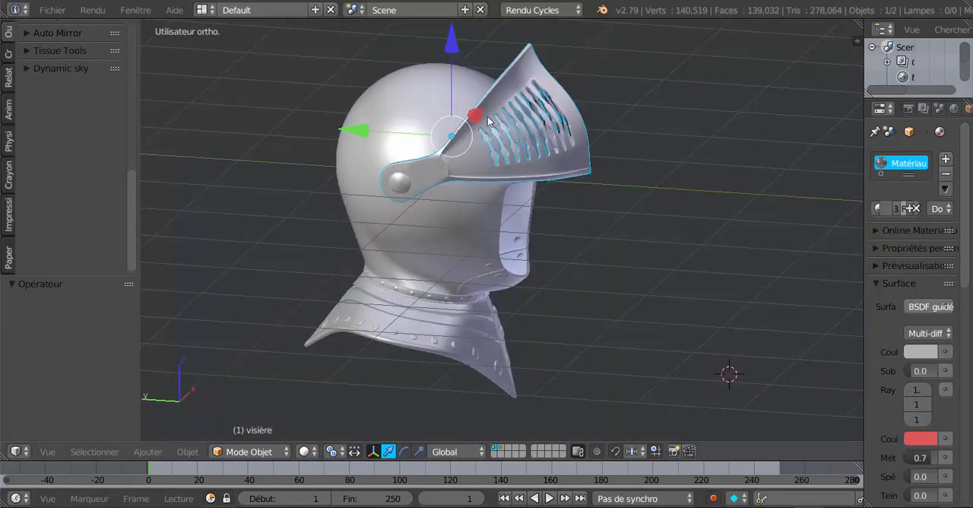
pyautogui.moveTo(810, 505)
pyautogui.click(762, 461)
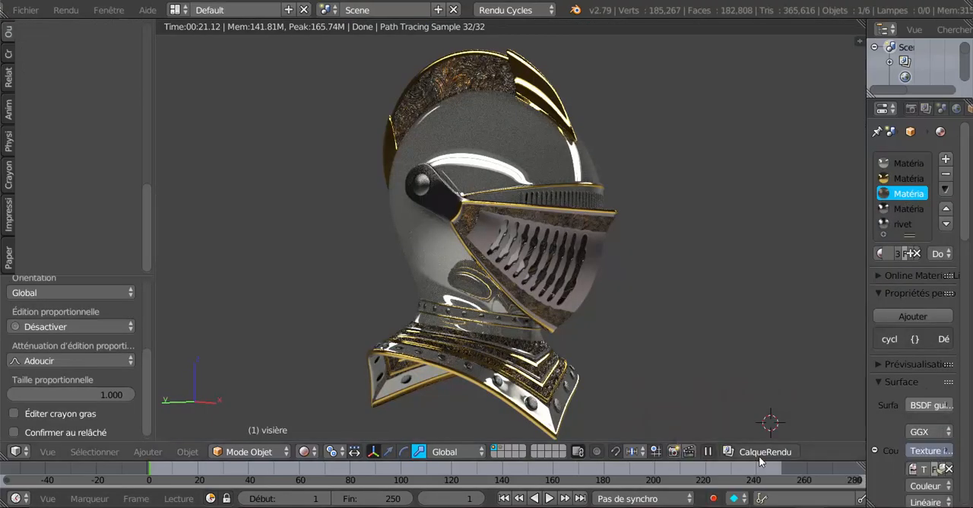
pyautogui.moveTo(458, 93); pyautogui.dragTo(532, 267, button='middle')
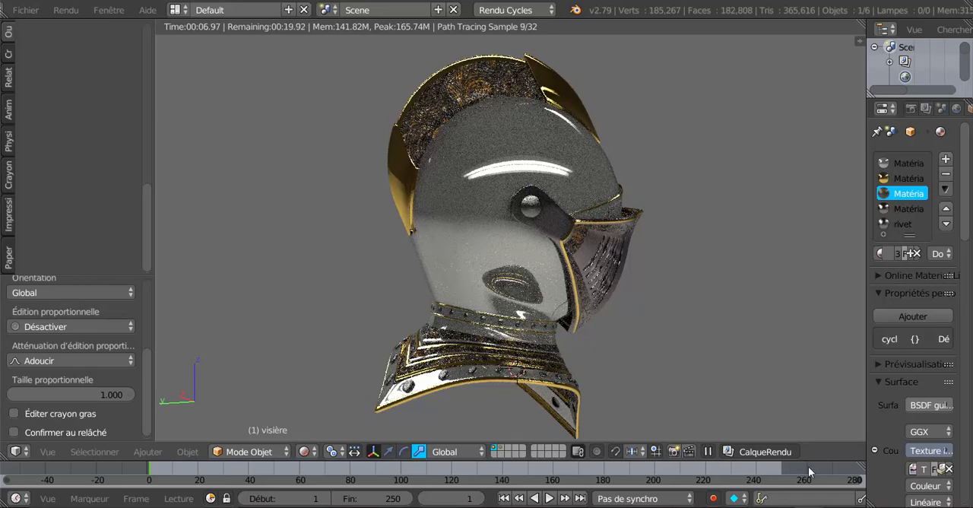
pyautogui.moveTo(808, 506)
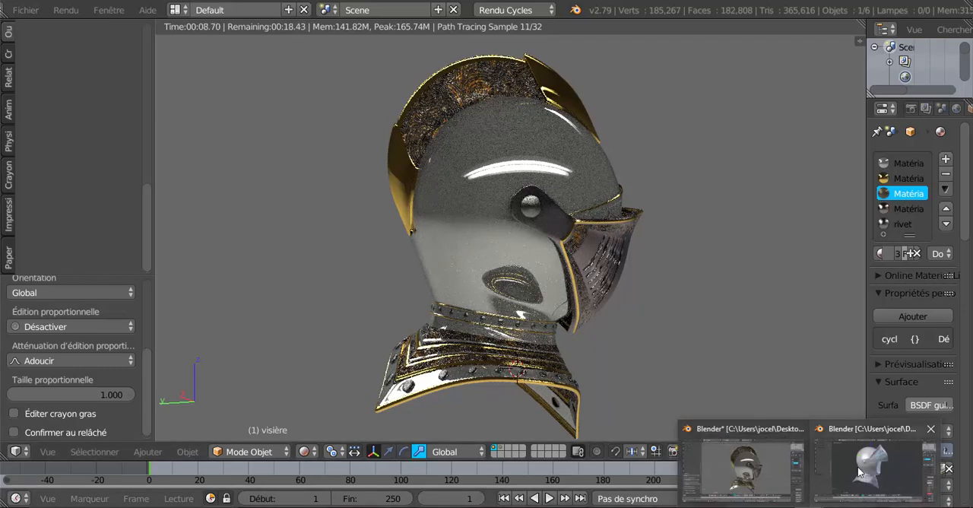
pyautogui.click(862, 472)
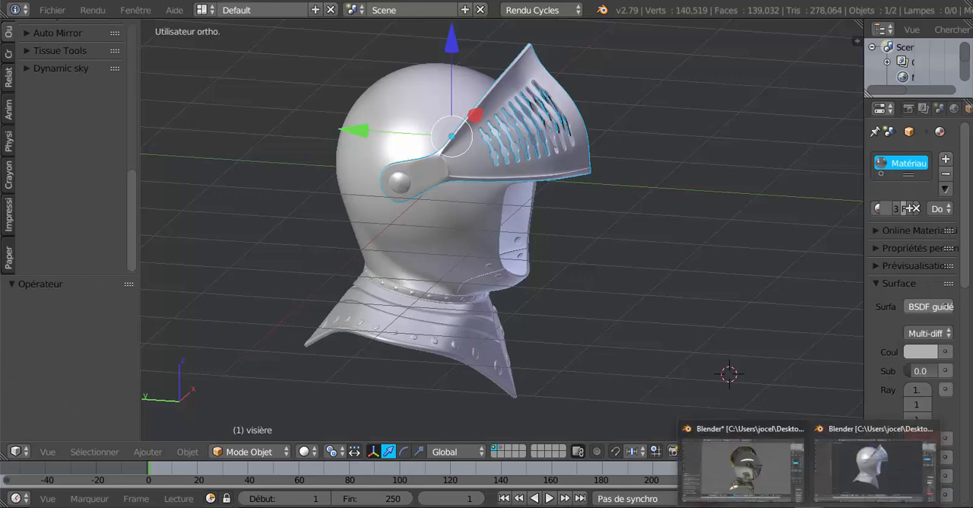
pyautogui.click(755, 476)
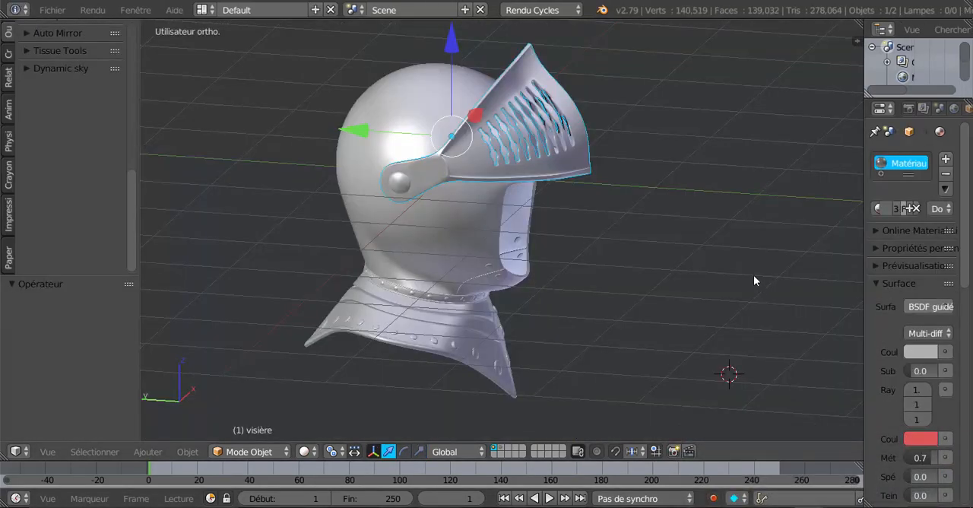
# Select the helmet shell without the visor and isolate it in local view, seen from the right side.
pyautogui.moveTo(742, 273); pyautogui.dragTo(762, 261, button='middle')
pyautogui.rightClick(465, 187)
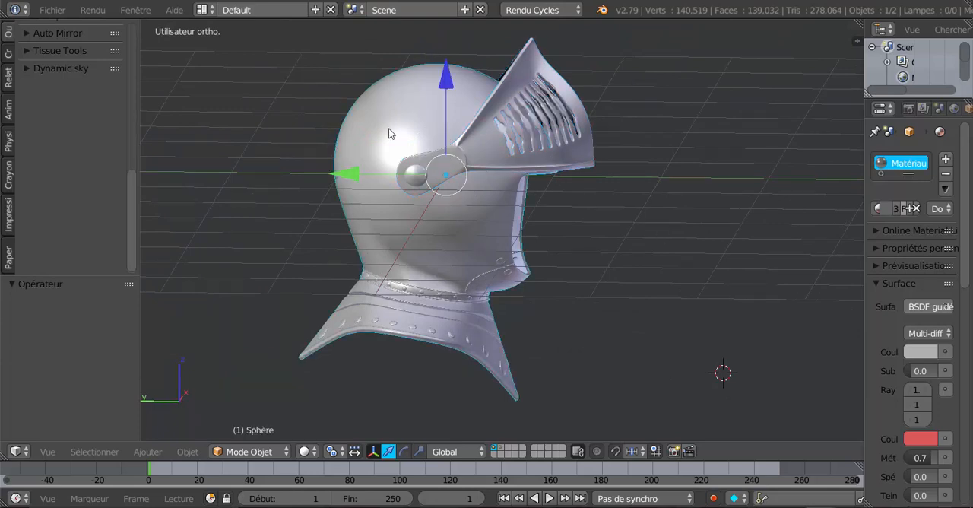
pyautogui.press('KP_Divide')
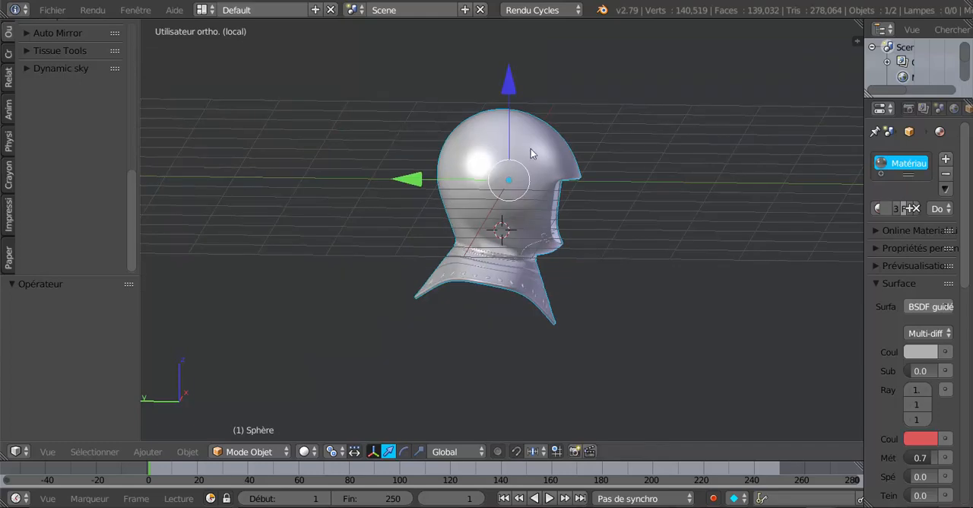
pyautogui.moveTo(695, 222); pyautogui.dragTo(531, 195, button='middle')
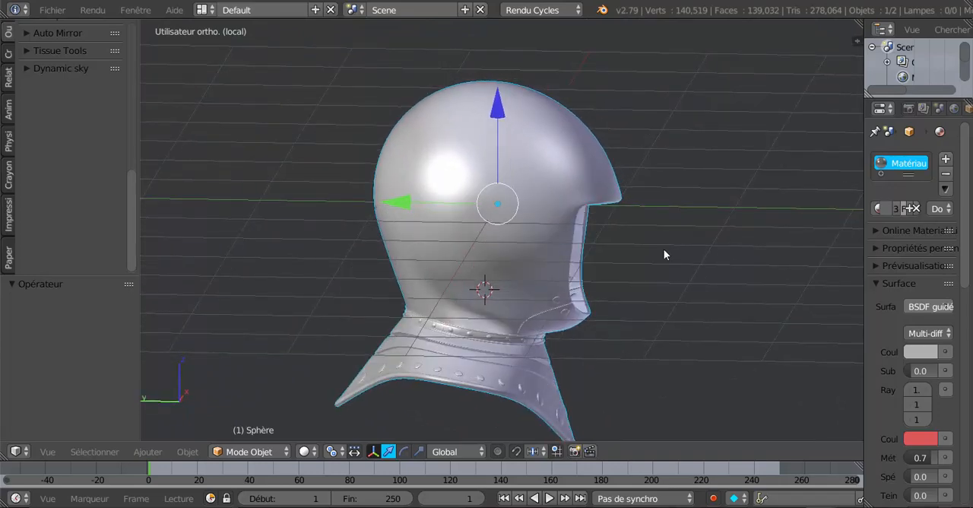
pyautogui.press('KP_3')
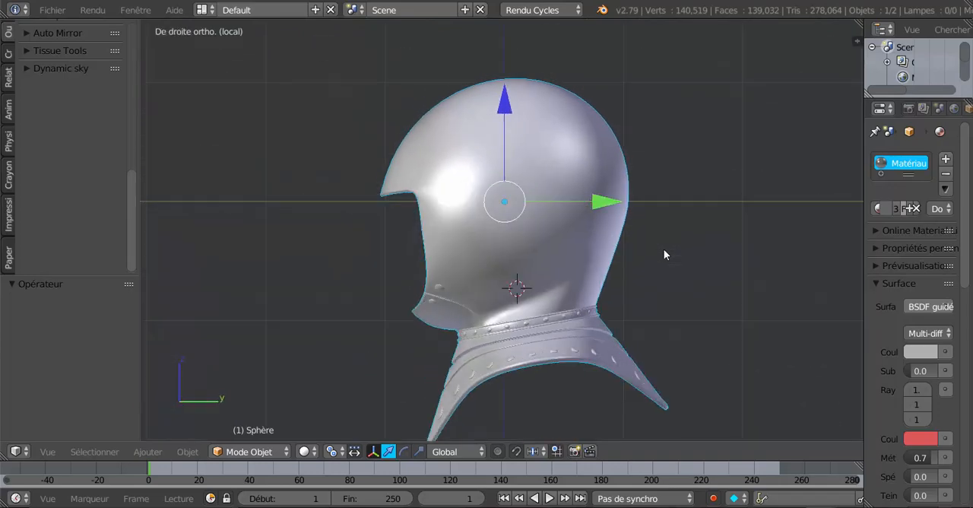
# Check the helmet shell's mirrored mesh and apply its Mirror modifier in Object Mode, keeping the Subdivision modifier.
pyautogui.press('Tab')
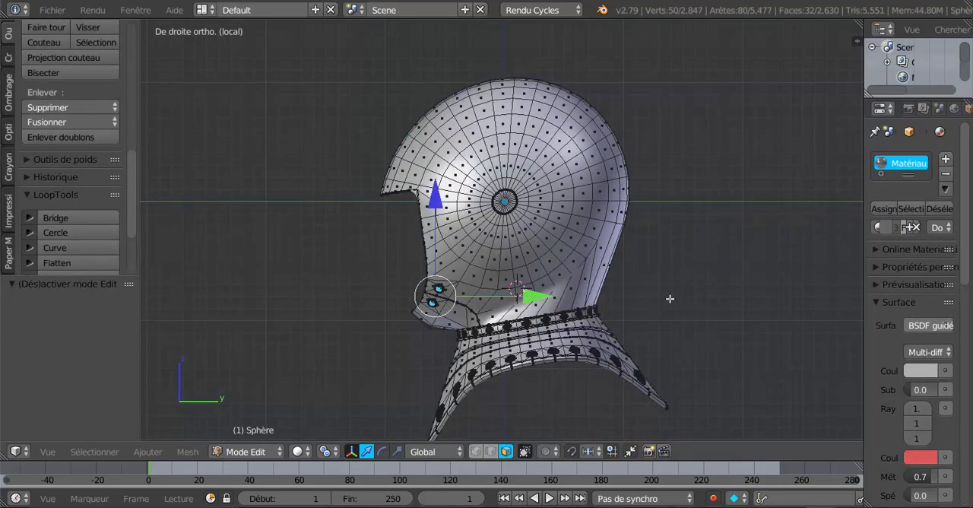
pyautogui.moveTo(670, 299); pyautogui.dragTo(873, 283, button='middle')
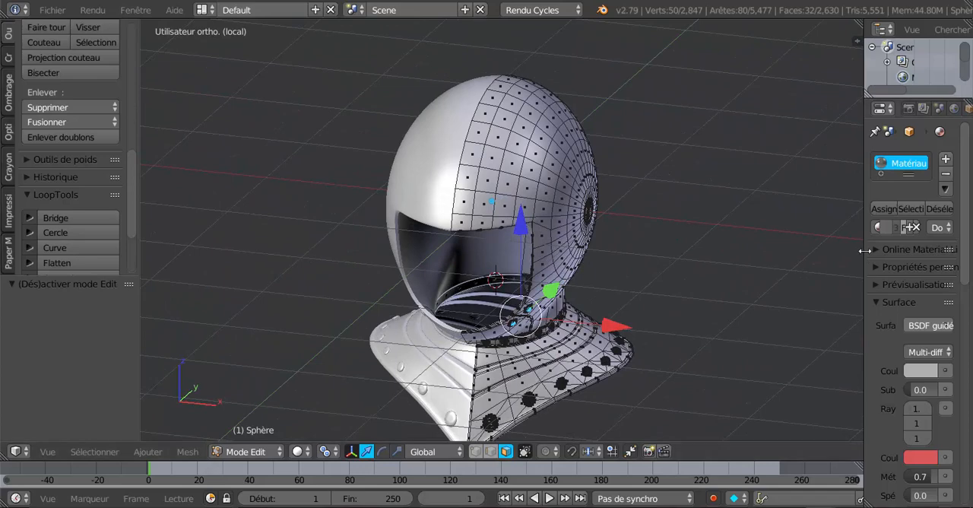
pyautogui.moveTo(862, 254); pyautogui.dragTo(760, 271)
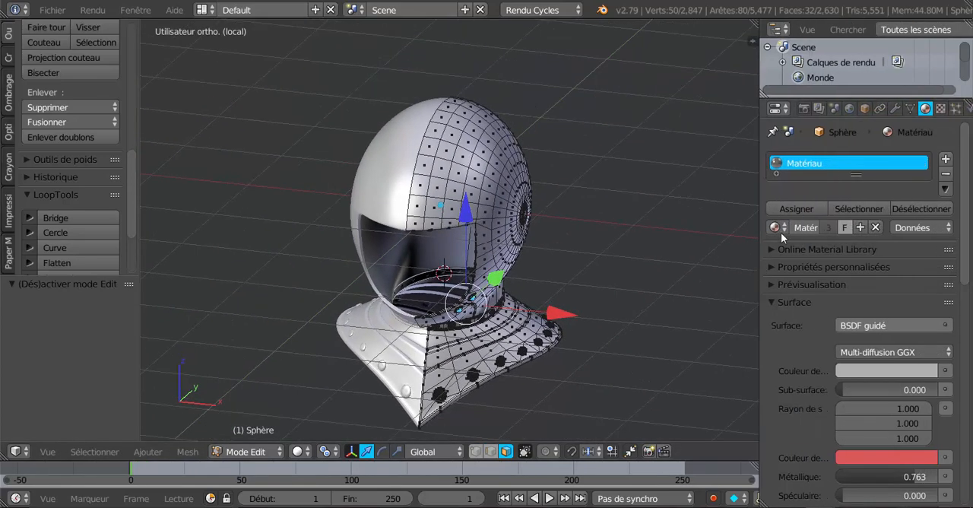
pyautogui.click(899, 109)
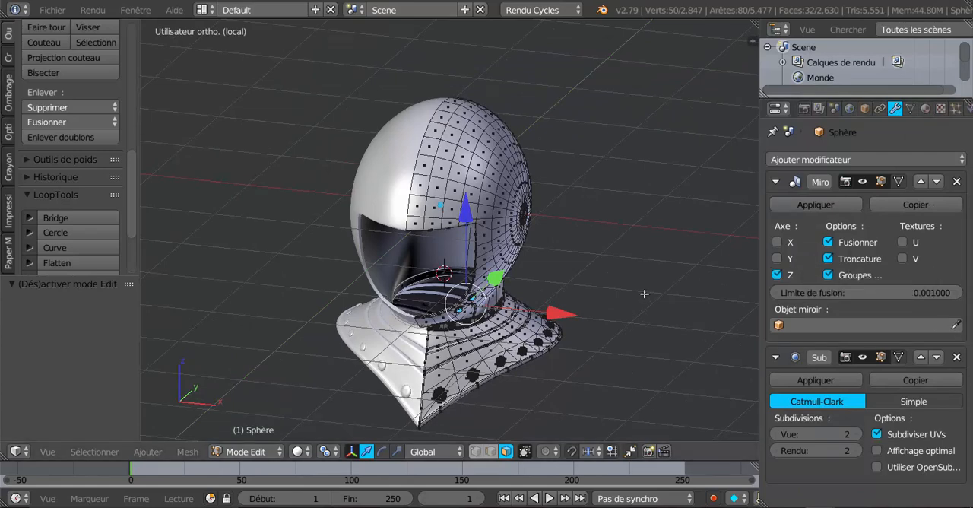
pyautogui.press('Tab')
pyautogui.moveTo(568, 224); pyautogui.dragTo(594, 201, button='middle')
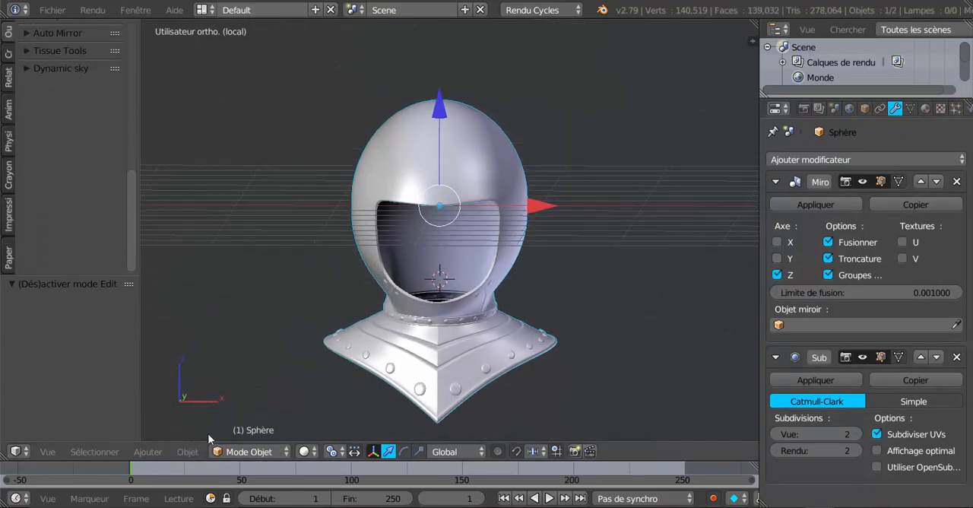
pyautogui.click(831, 197)
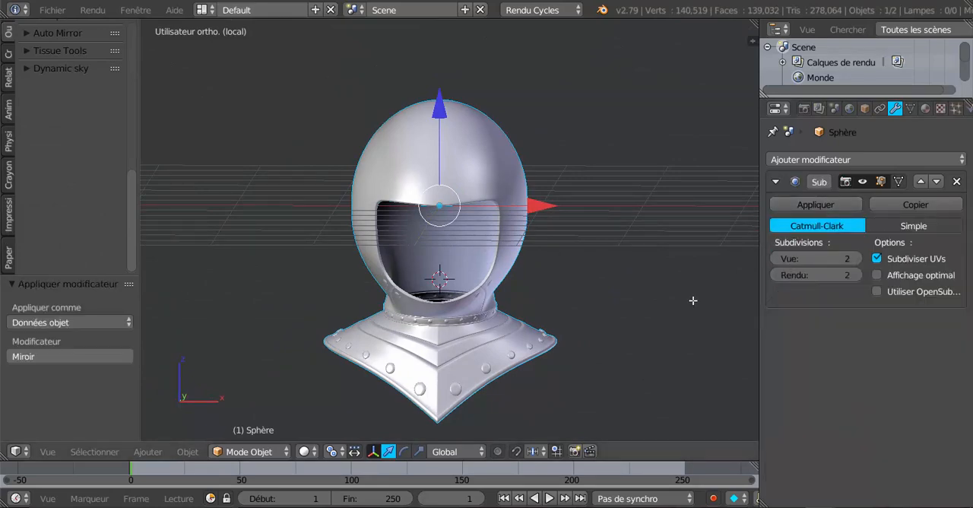
# In Edit Mode, select the two central face loops running front to back over the helmet shell's crown.
pyautogui.press('Tab')
pyautogui.moveTo(661, 322); pyautogui.dragTo(649, 370, button='middle')
pyautogui.keyDown('alt'); pyautogui.rightClick(449, 178); pyautogui.keyUp('alt')
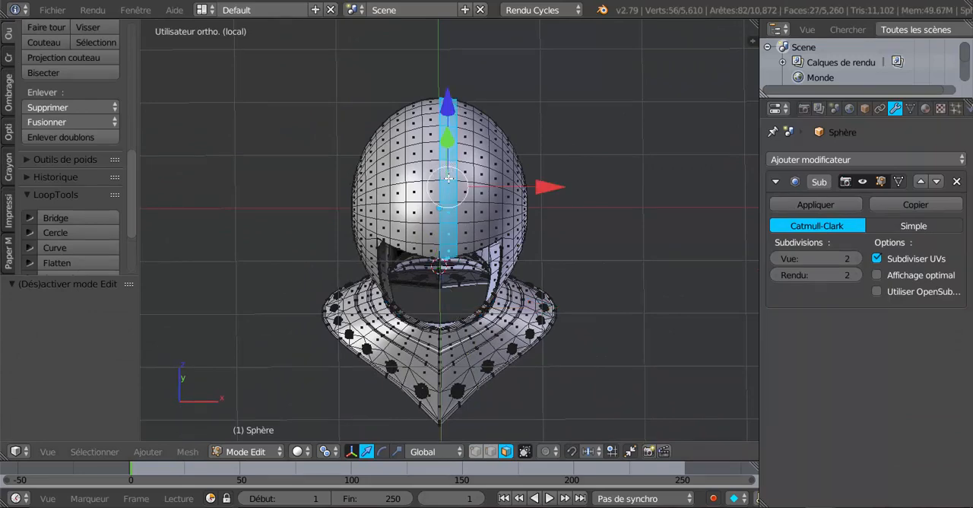
pyautogui.keyDown('alt'); pyautogui.keyDown('shift'); pyautogui.rightClick(433, 179); pyautogui.keyUp('shift'); pyautogui.keyUp('alt')
# Deselect the loop faces at the lower front near the face opening and at the lower back with Circle Select.
pyautogui.press('c')
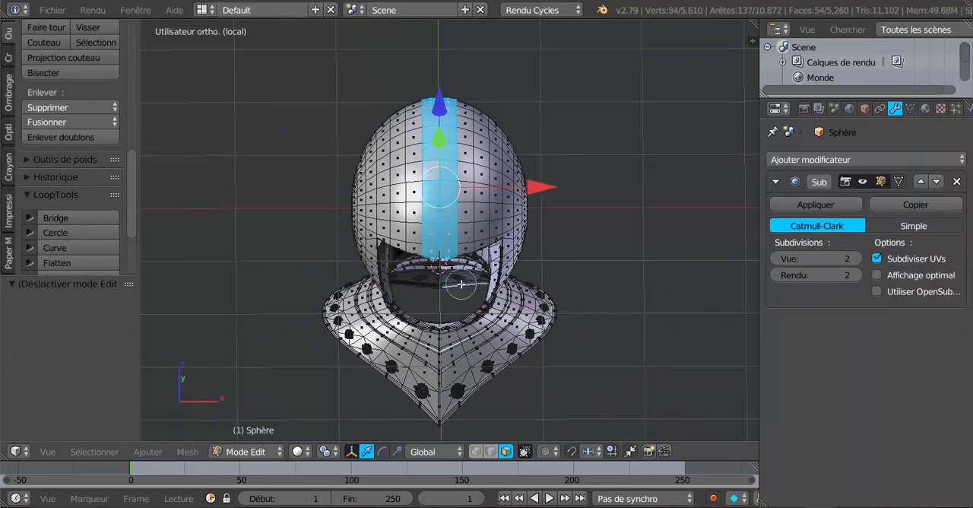
pyautogui.moveTo(431, 257); pyautogui.dragTo(412, 235, button='middle')
pyautogui.press('c')
pyautogui.moveTo(460, 276); pyautogui.dragTo(474, 293, button='middle')
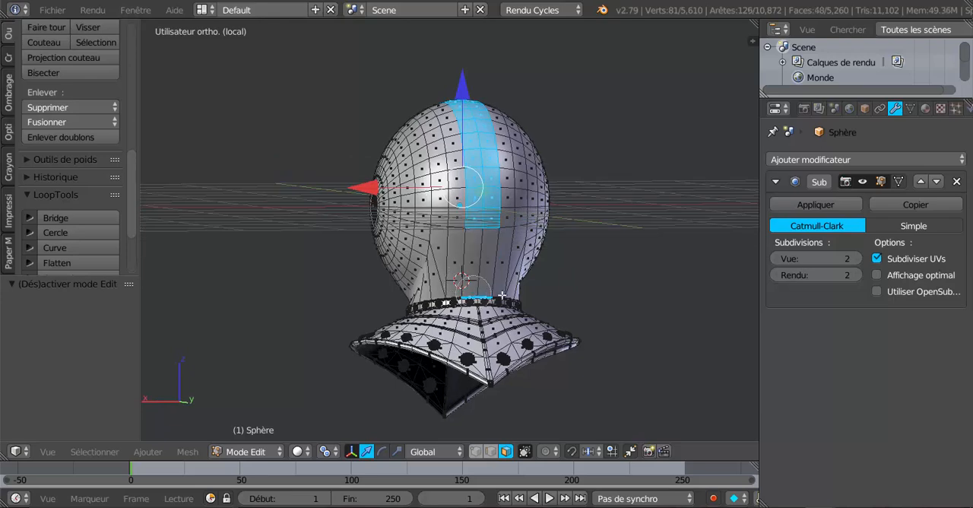
pyautogui.rightClick(569, 319)
# In wireframe, deselect the stray faces at the neck and face opening, leaving only the two-face-wide strip over the crown.
pyautogui.press('z')
pyautogui.moveTo(569, 320); pyautogui.dragTo(565, 347, button='middle')
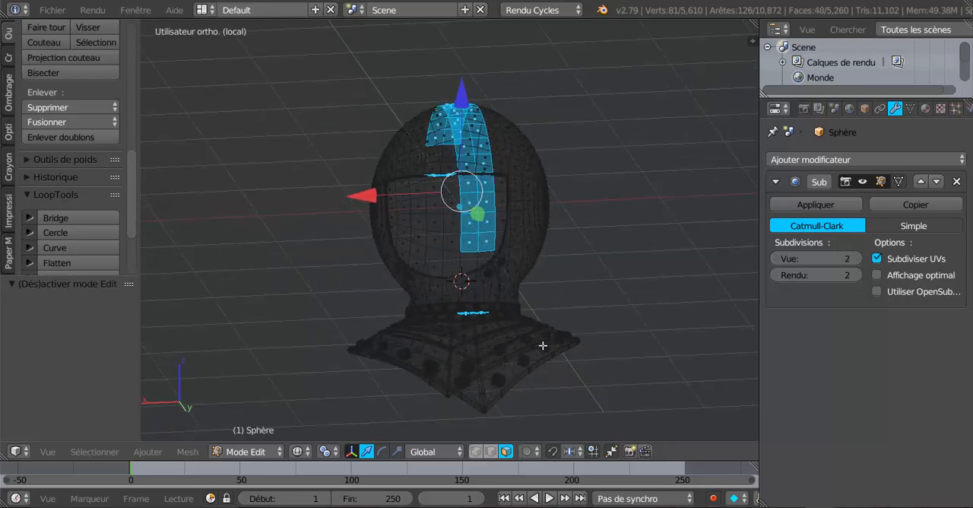
pyautogui.press('c')
pyautogui.moveTo(453, 318); pyautogui.dragTo(622, 313, button='middle')
pyautogui.rightClick(557, 307)
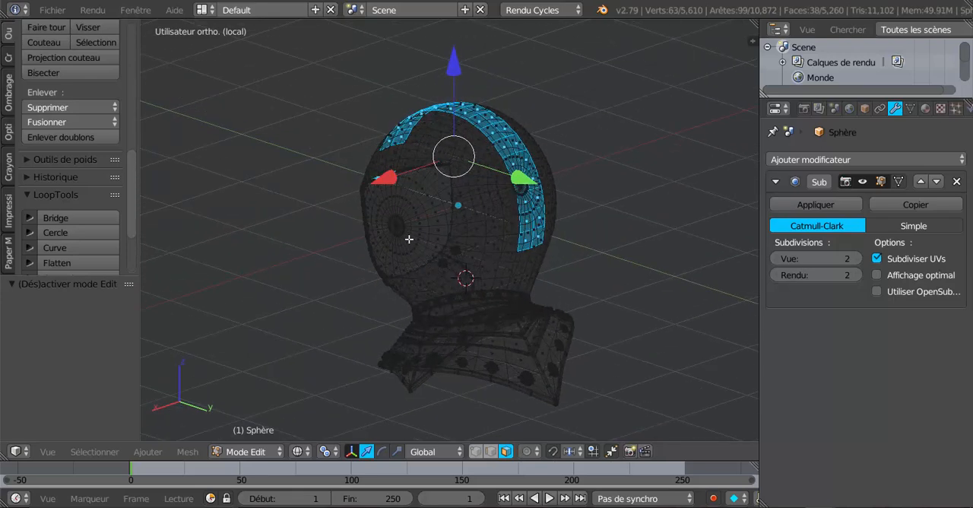
pyautogui.moveTo(409, 238); pyautogui.dragTo(623, 252, button='middle')
pyautogui.press('c')
pyautogui.moveTo(397, 256); pyautogui.dragTo(494, 272, button='middle')
pyautogui.rightClick(550, 290)
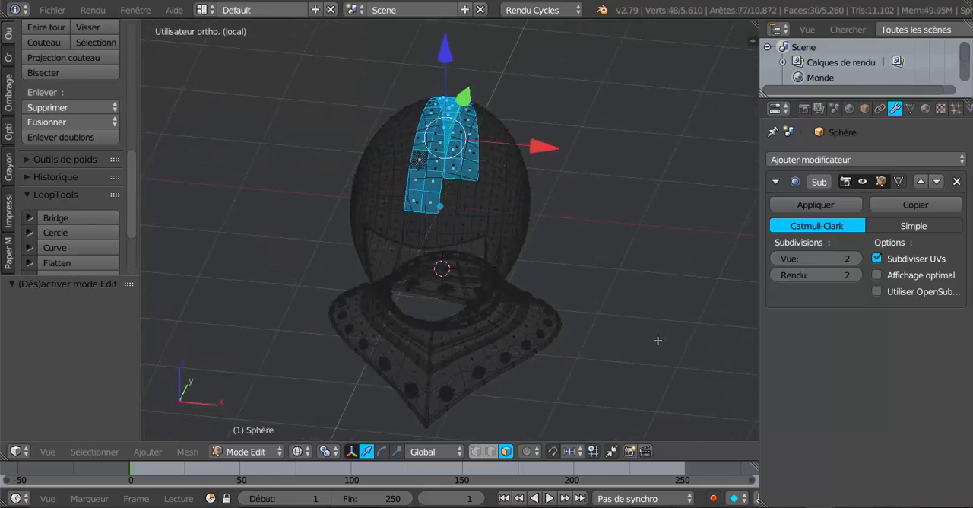
# In solid shading, duplicate the selected crown strip in place and separate the copy into a new object.
pyautogui.moveTo(658, 340); pyautogui.dragTo(513, 337, button='middle')
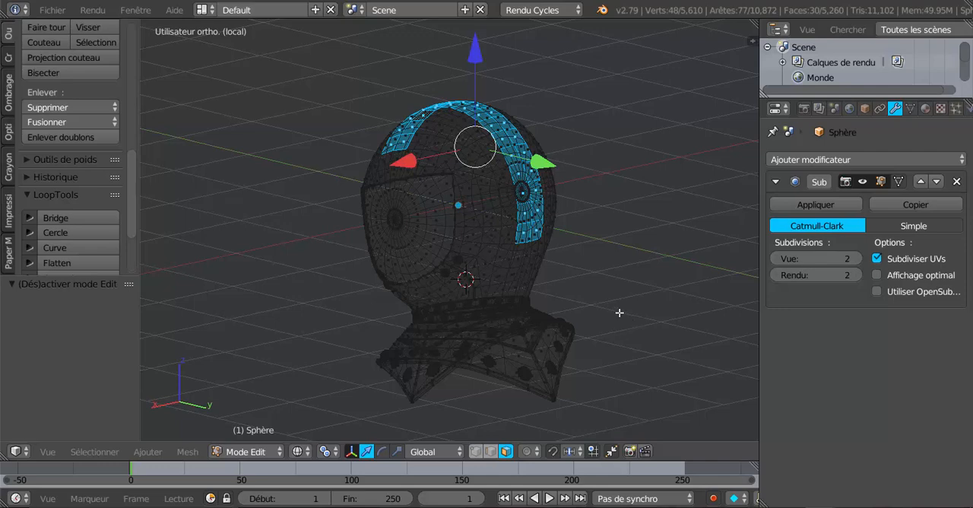
pyautogui.moveTo(619, 313)
pyautogui.mouseDown(button='middle')
pyautogui.moveTo(672, 336)
pyautogui.moveTo(624, 332)
pyautogui.moveTo(626, 369)
pyautogui.moveTo(654, 204)
pyautogui.moveTo(496, 185)
pyautogui.moveTo(582, 193)
pyautogui.mouseUp(button='middle')
pyautogui.press('z')
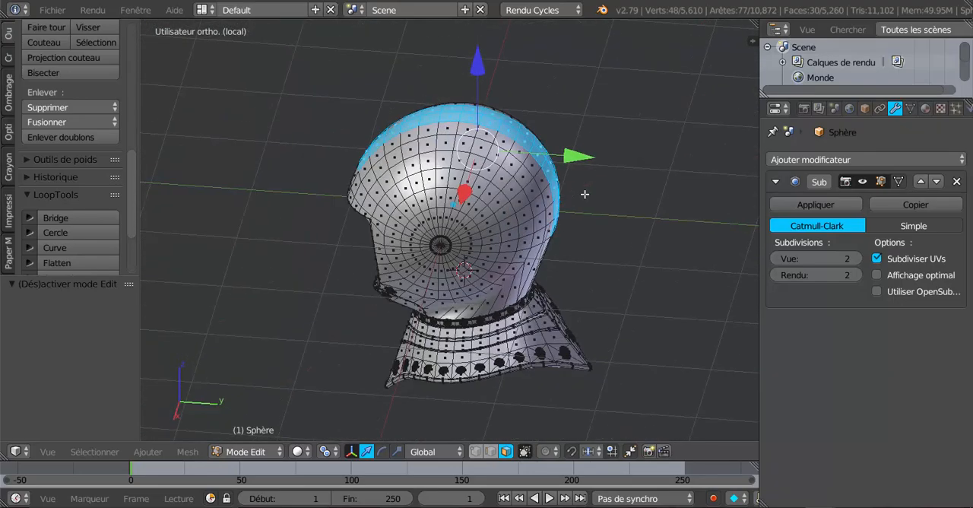
pyautogui.hotkey('shift', 'd')
pyautogui.rightClick(554, 278)
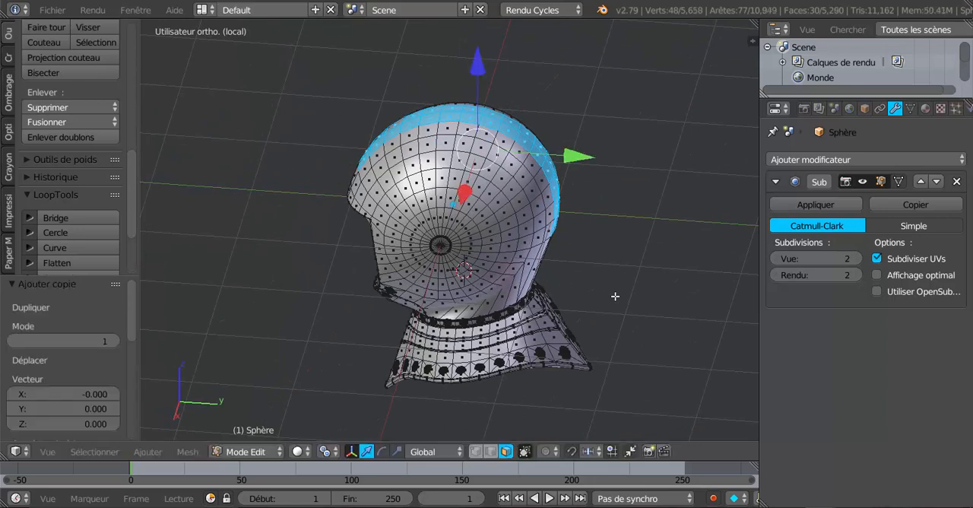
pyautogui.press('p')
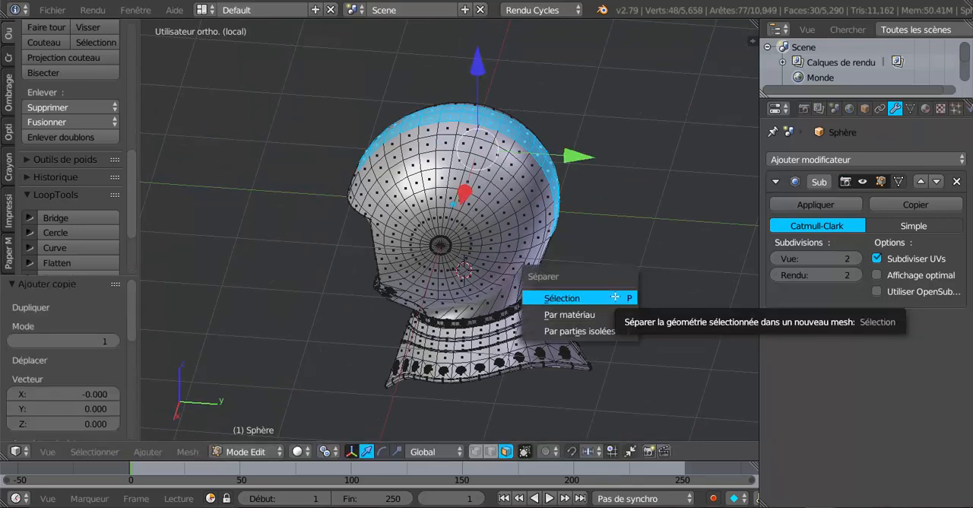
pyautogui.click(596, 301)
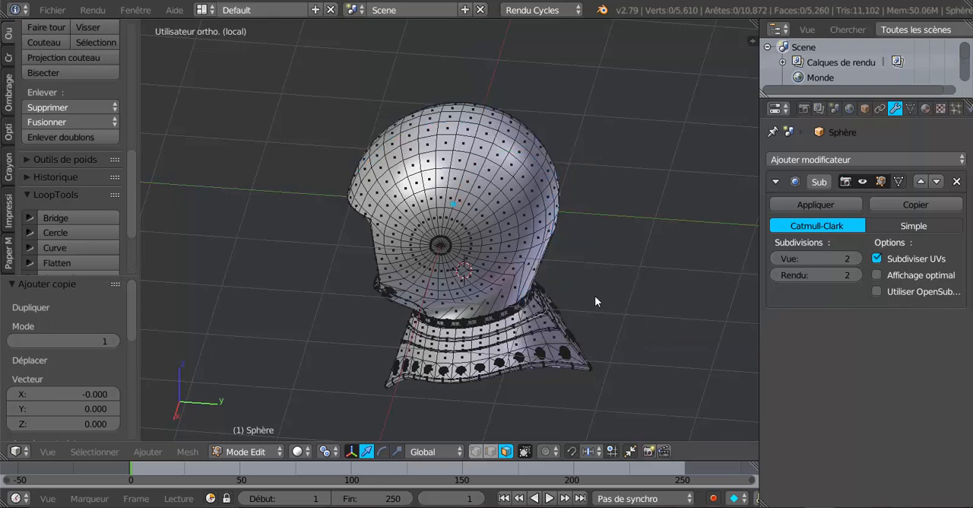
# Leave the helmet shell's Edit Mode, select the separated crown strip and enter its Edit Mode.
pyautogui.press('Tab')
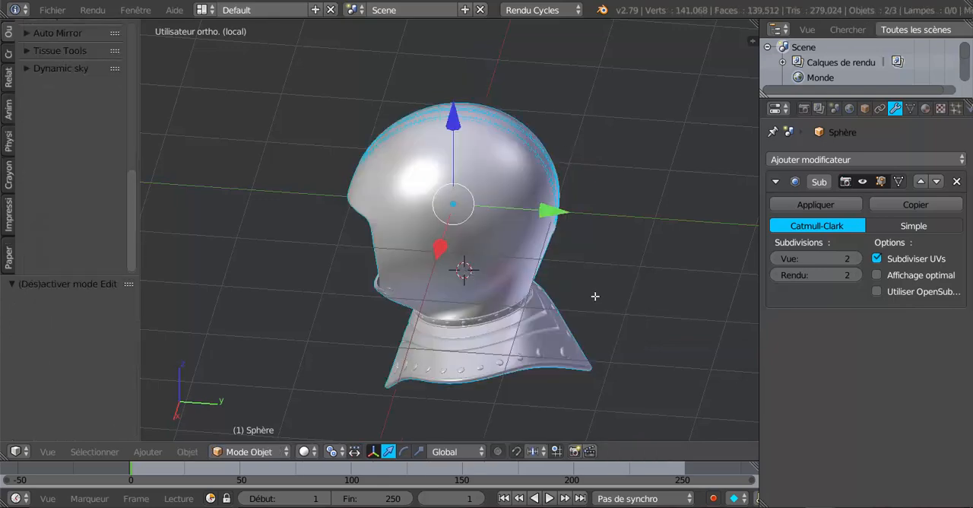
pyautogui.moveTo(576, 216); pyautogui.dragTo(537, 266, button='middle')
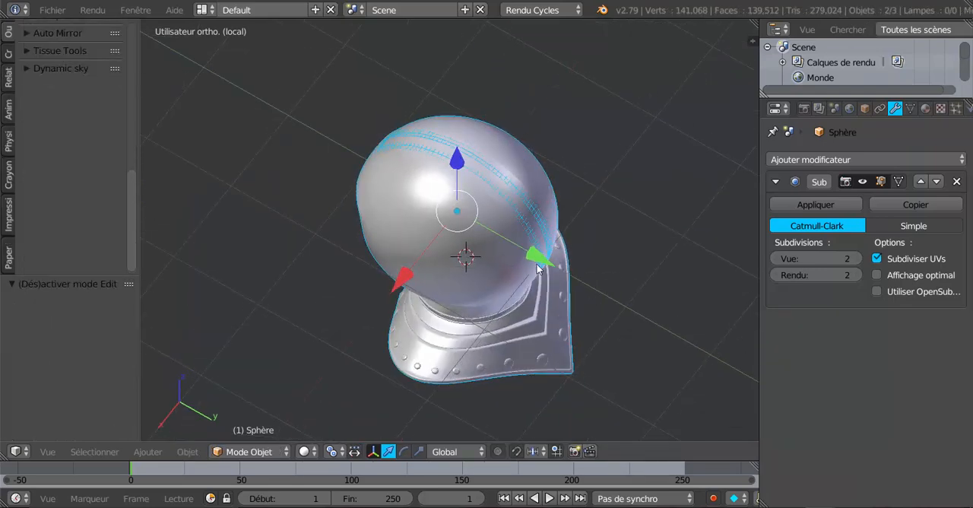
pyautogui.rightClick(454, 283)
pyautogui.moveTo(402, 320); pyautogui.dragTo(552, 307, button='middle')
pyautogui.press('Tab')
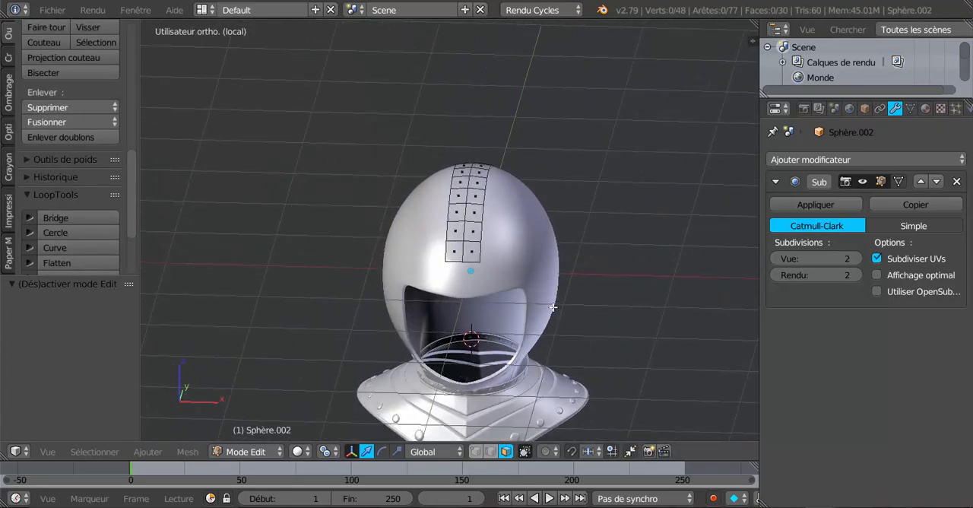
# Select all faces of the crown strip and narrow it along the X axis to a scale of about 0.486.
pyautogui.scroll(2, 462, 294)
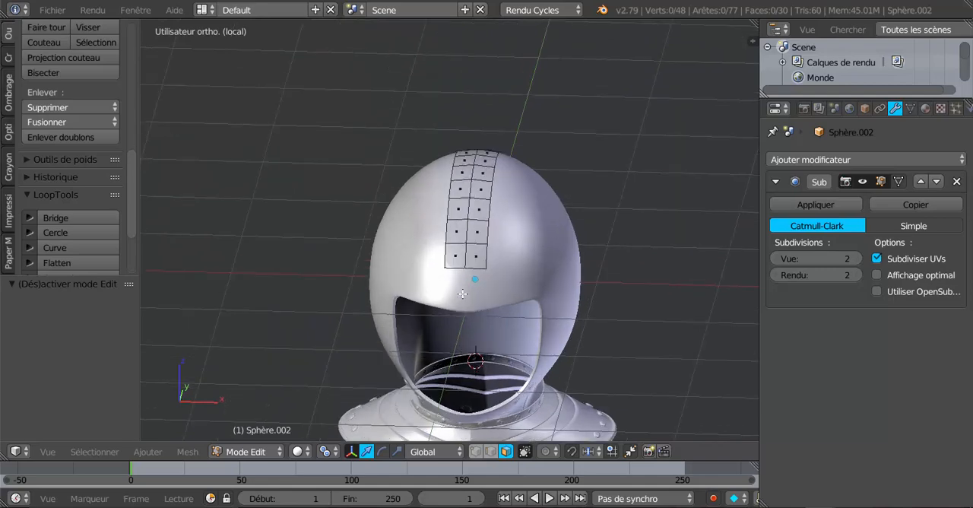
pyautogui.moveTo(451, 297); pyautogui.dragTo(200, 308, button='middle')
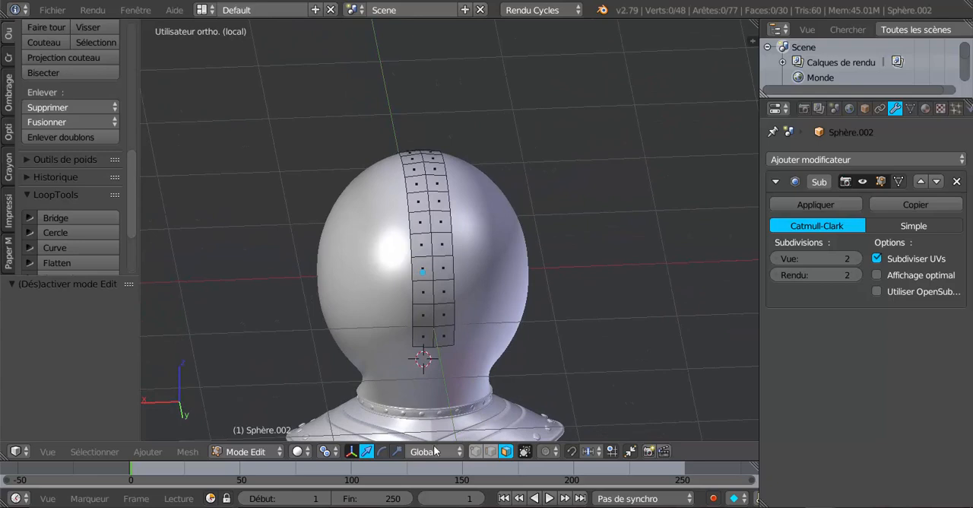
pyautogui.click(398, 452)
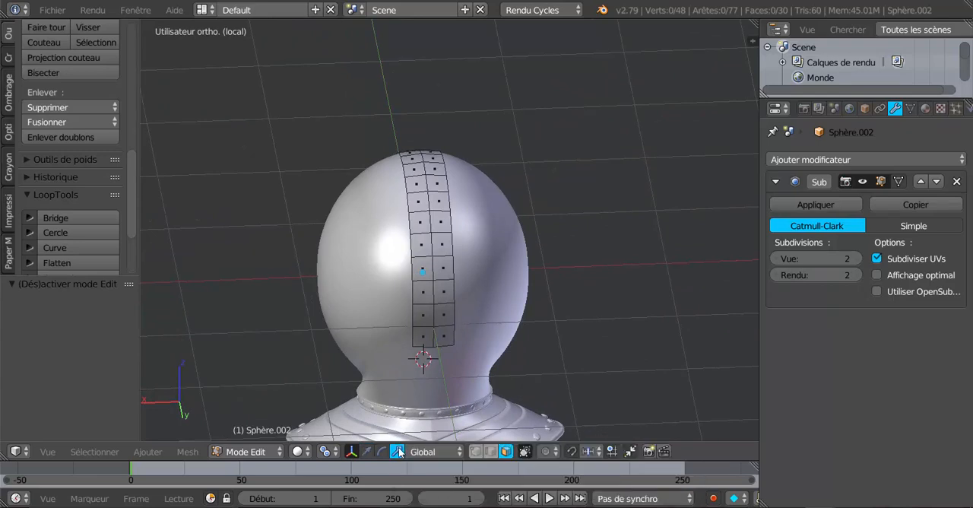
pyautogui.press('a')
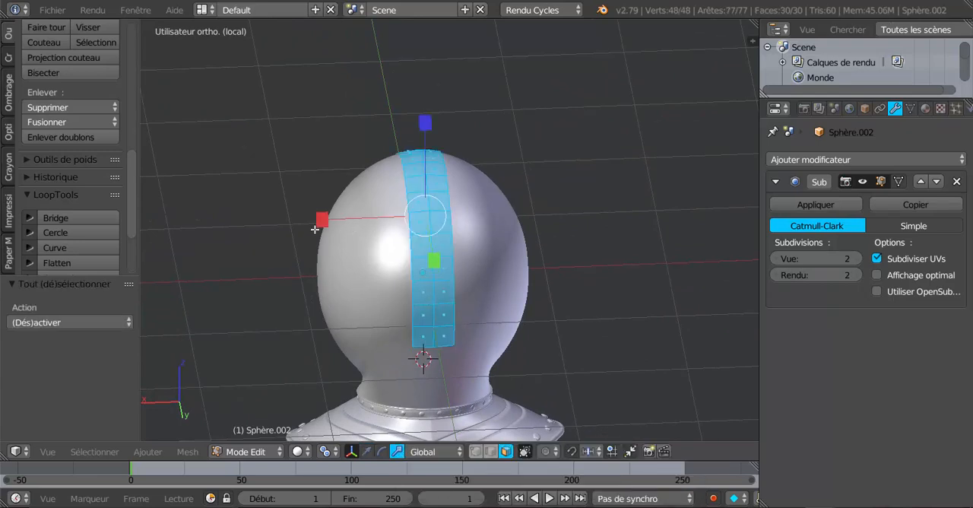
pyautogui.moveTo(320, 221); pyautogui.dragTo(374, 221)
pyautogui.moveTo(416, 222); pyautogui.dragTo(487, 397, button='middle')
pyautogui.scroll(3, 425, 199)
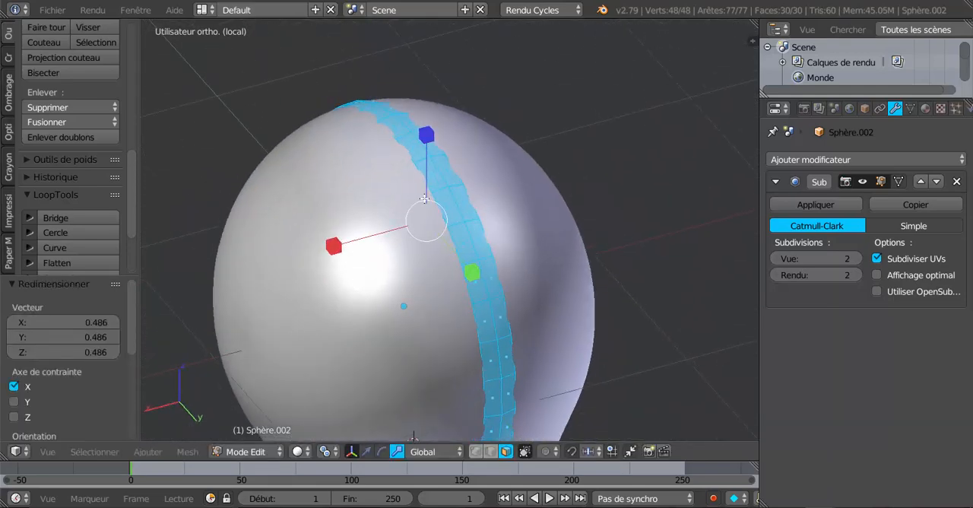
# Raise the whole strip by about 0.013 along Z and move it back by about 0.005 along Y.
pyautogui.moveTo(424, 200); pyautogui.dragTo(425, 188, button='middle')
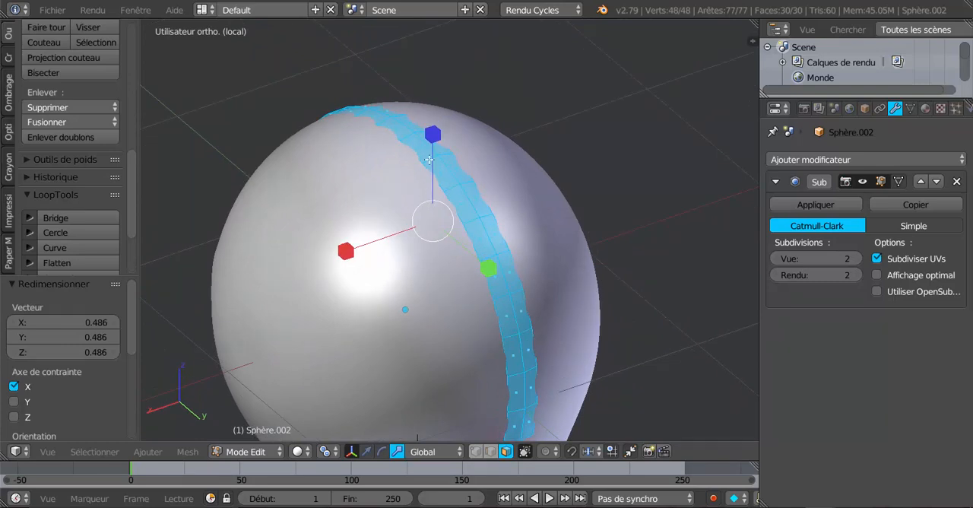
pyautogui.moveTo(454, 244); pyautogui.dragTo(480, 240, button='middle')
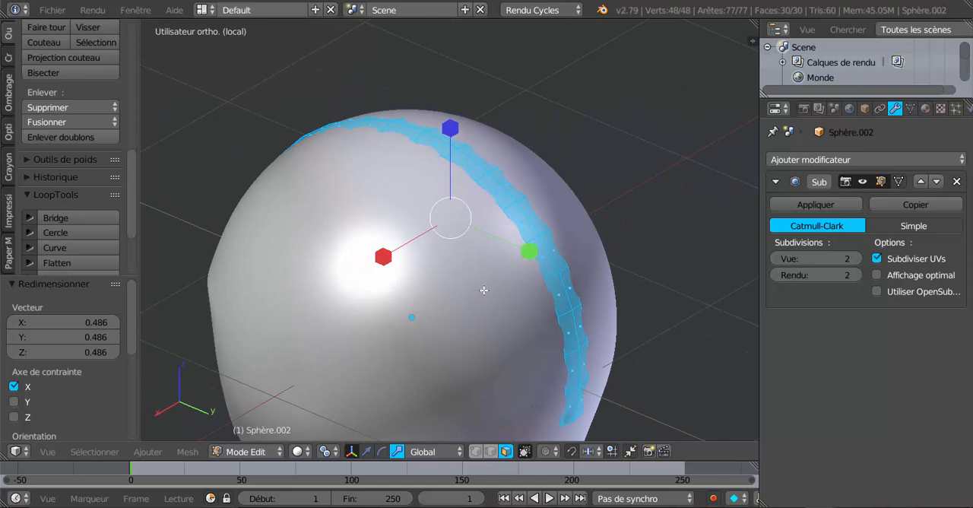
pyautogui.moveTo(484, 290); pyautogui.dragTo(459, 425, button='middle')
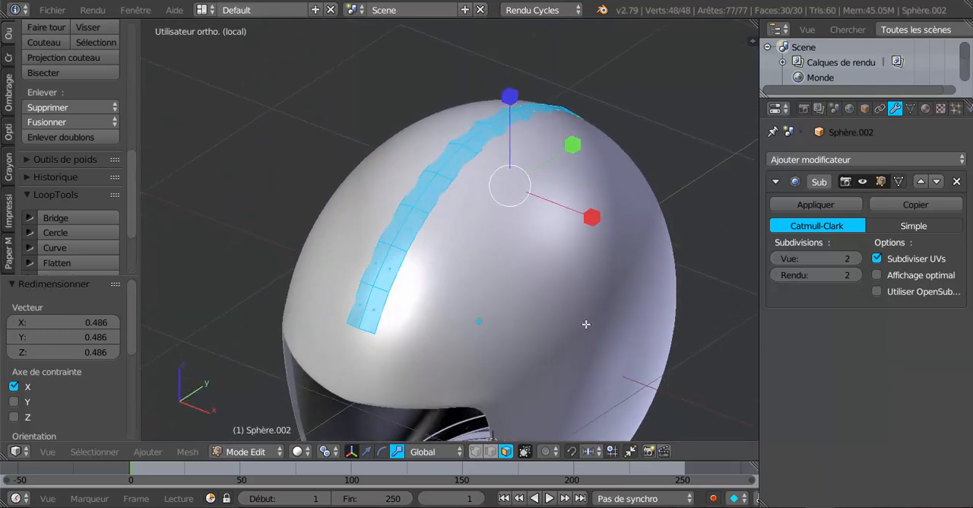
pyautogui.click(367, 452)
pyautogui.moveTo(509, 110); pyautogui.dragTo(512, 108)
pyautogui.moveTo(595, 249); pyautogui.dragTo(462, 267, button='middle')
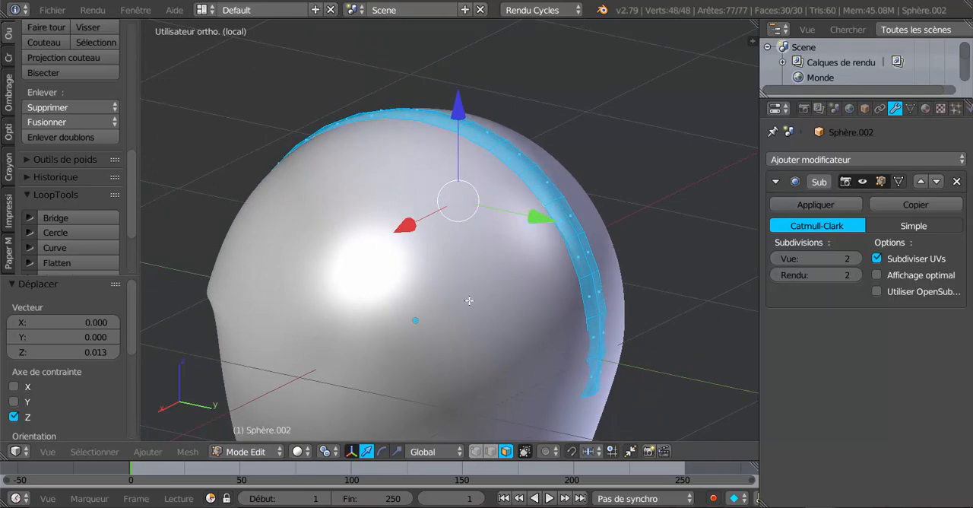
pyautogui.moveTo(470, 300); pyautogui.dragTo(478, 307, button='middle')
pyautogui.moveTo(541, 350); pyautogui.dragTo(595, 248, button='middle')
pyautogui.moveTo(600, 197); pyautogui.dragTo(601, 197)
# Scale the whole strip along the Y axis to about 1.012 so it clears the helmet shell front and back.
pyautogui.moveTo(571, 238); pyautogui.dragTo(499, 207, button='middle')
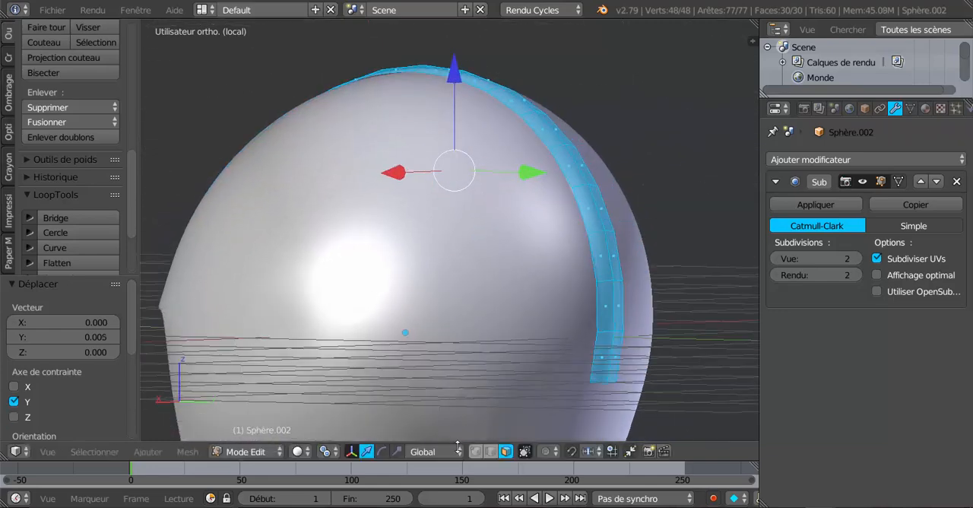
pyautogui.click(397, 451)
pyautogui.moveTo(502, 403); pyautogui.dragTo(525, 344, button='middle')
pyautogui.moveTo(592, 172); pyautogui.dragTo(592, 183)
pyautogui.moveTo(591, 183); pyautogui.dragTo(675, 240, button='middle')
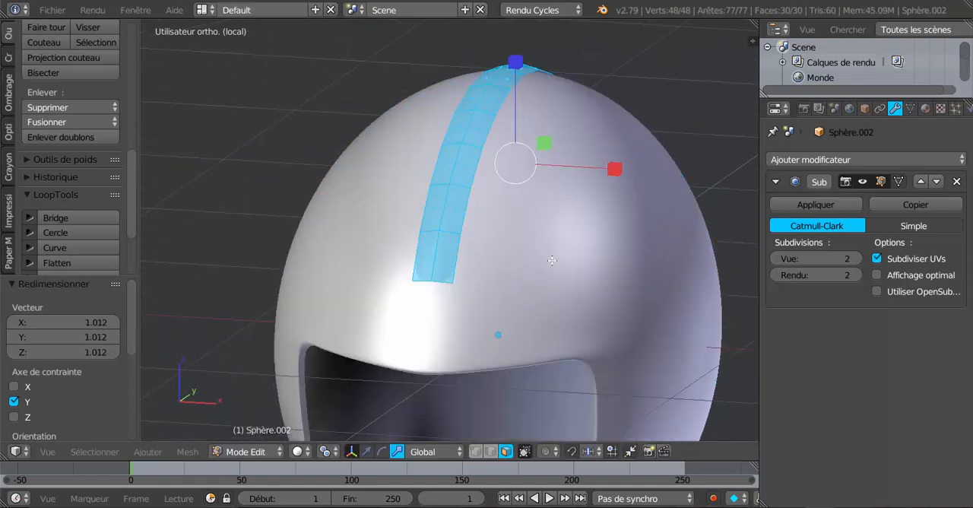
pyautogui.scroll(-4, 552, 261)
pyautogui.moveTo(553, 260)
pyautogui.mouseDown(button='middle')
pyautogui.moveTo(602, 296)
pyautogui.moveTo(637, 247)
pyautogui.moveTo(536, 261)
pyautogui.mouseUp(button='middle')
pyautogui.scroll(2, 536, 261)
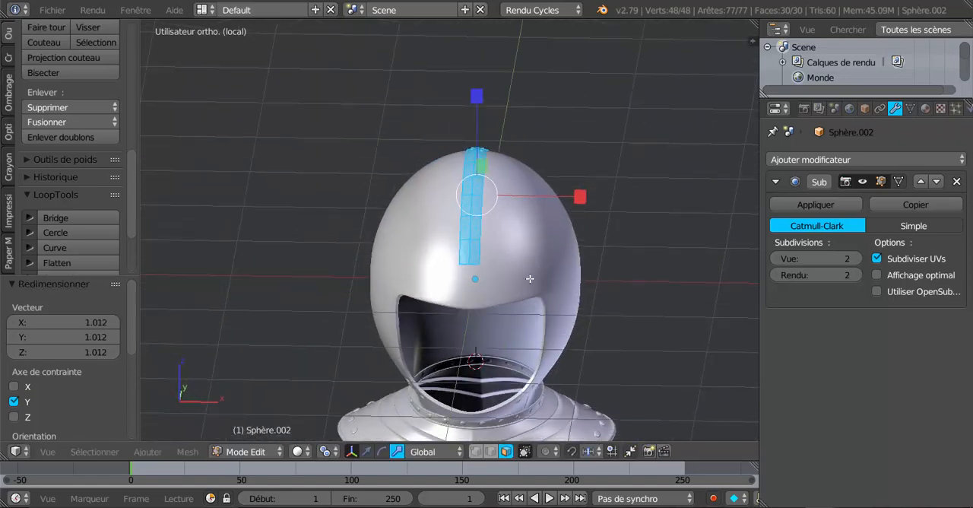
# In edge selection mode, select the strip's lengthwise centre edge loop and dissolve its edges.
pyautogui.press('Tab')
pyautogui.scroll(2, 529, 278)
pyautogui.press('Tab')
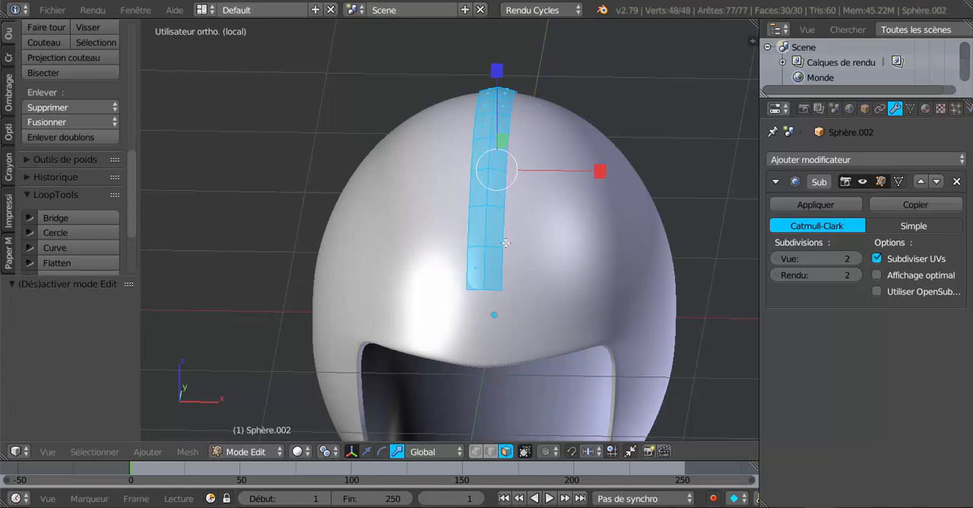
pyautogui.click(491, 451)
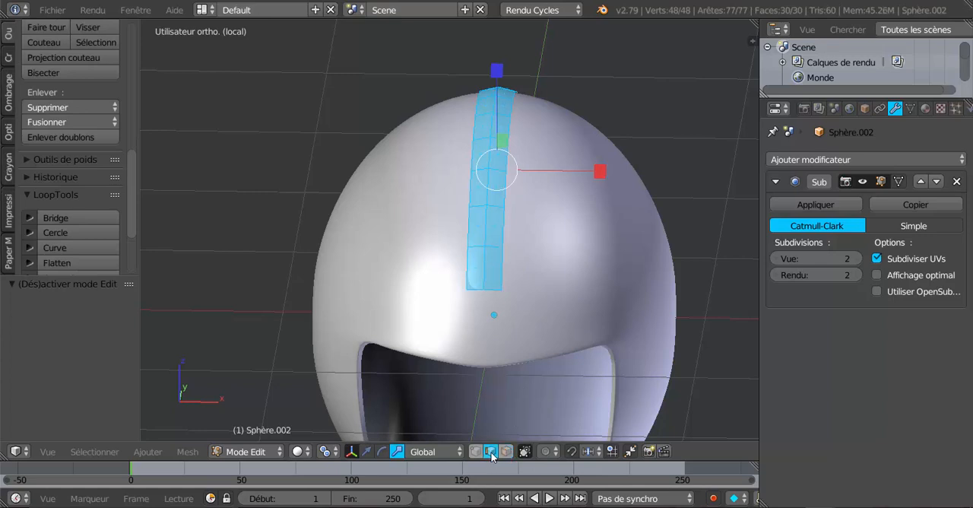
pyautogui.keyDown('alt'); pyautogui.click(465, 244); pyautogui.keyUp('alt')
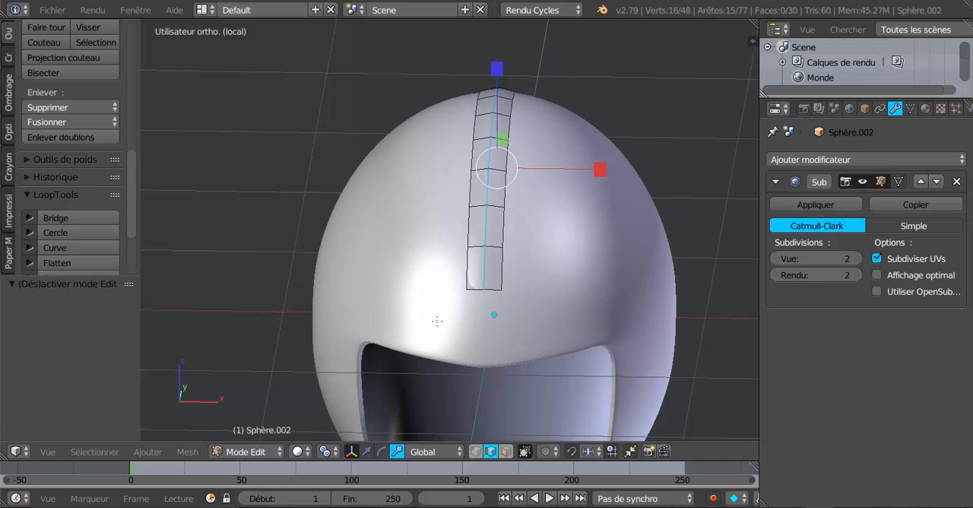
pyautogui.press('x')
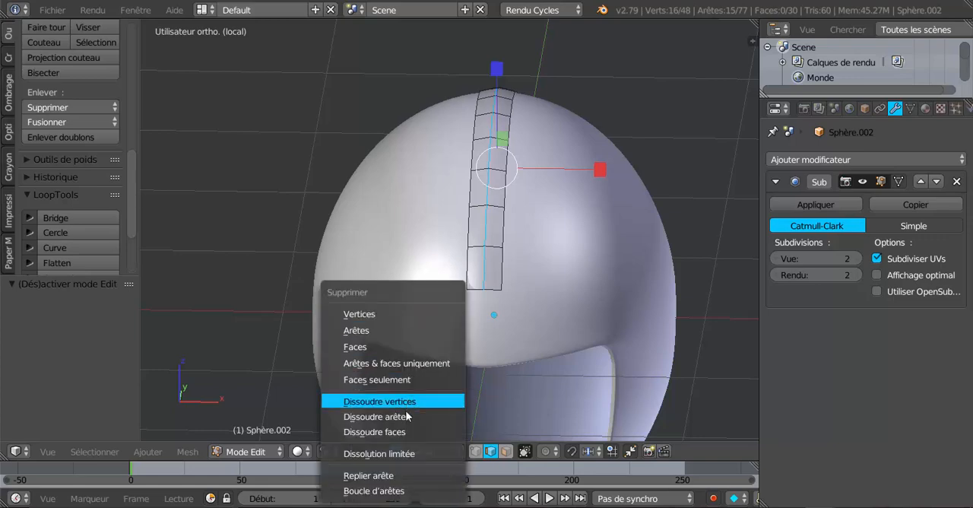
pyautogui.click(407, 416)
# Taper the strip's front tip by scaling its end edge to about 0.176 and the neighbouring cross edge to about 0.803.
pyautogui.moveTo(465, 292)
pyautogui.mouseDown(button='middle')
pyautogui.moveTo(543, 282)
pyautogui.moveTo(636, 311)
pyautogui.moveTo(713, 289)
pyautogui.moveTo(404, 304)
pyautogui.moveTo(479, 292)
pyautogui.mouseUp(button='middle')
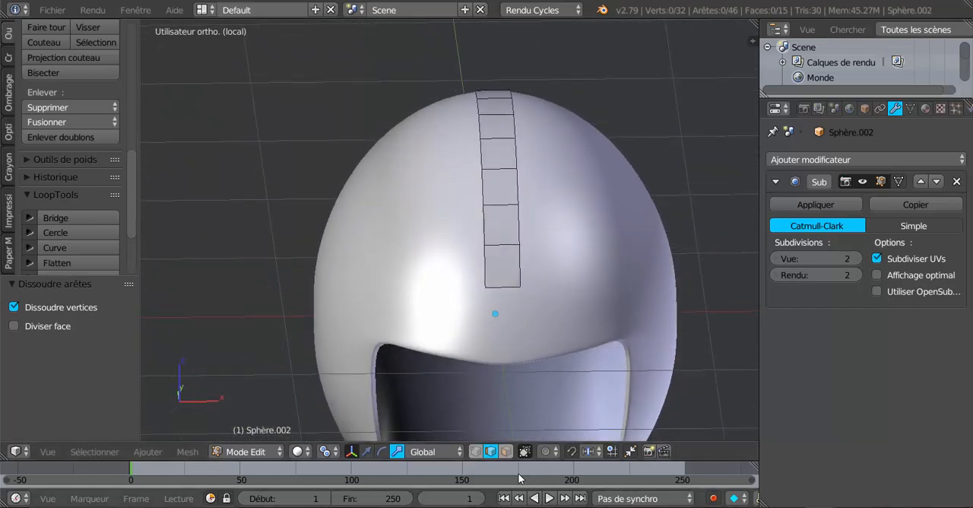
pyautogui.rightClick(505, 287)
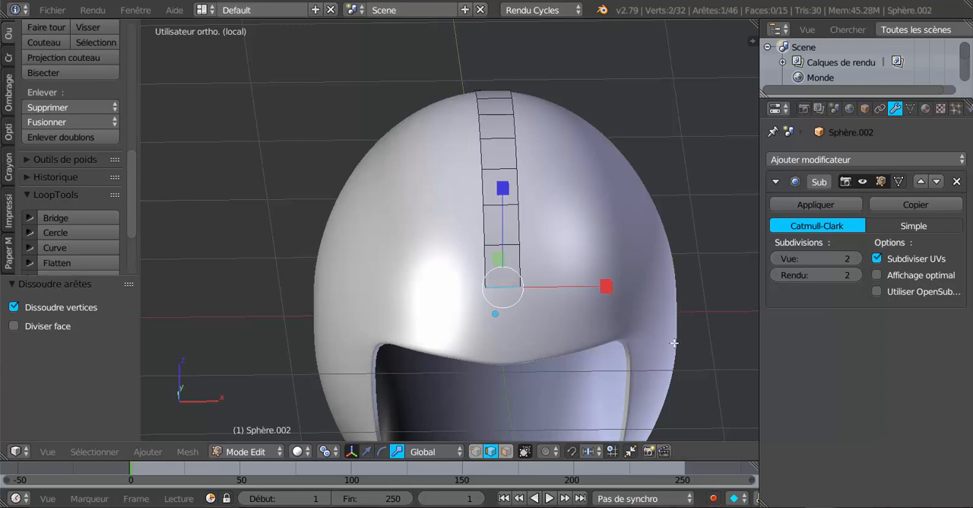
pyautogui.press('s')
pyautogui.click(530, 310)
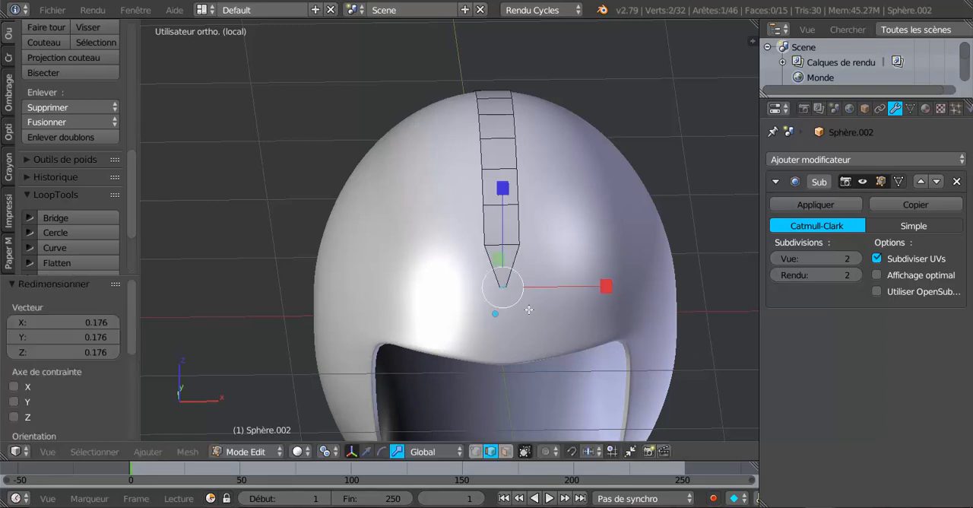
pyautogui.rightClick(505, 246)
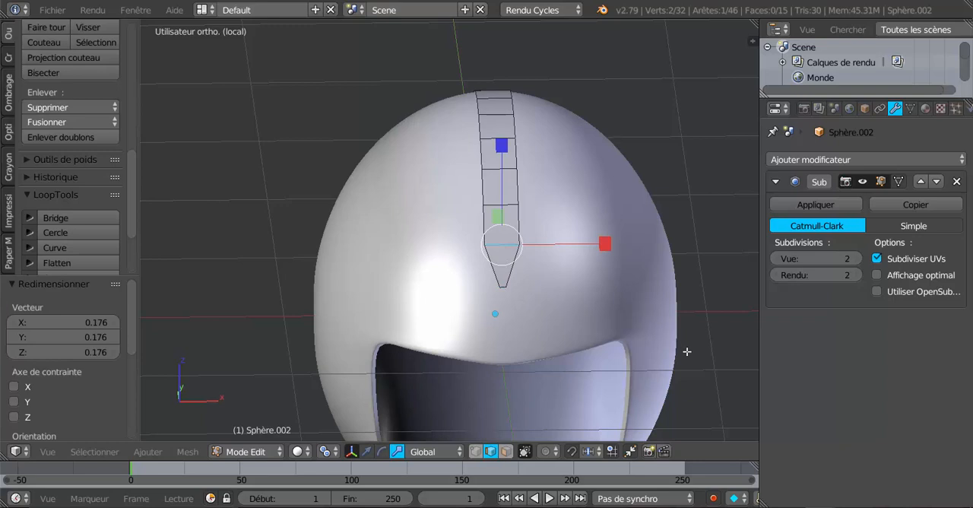
pyautogui.press('s')
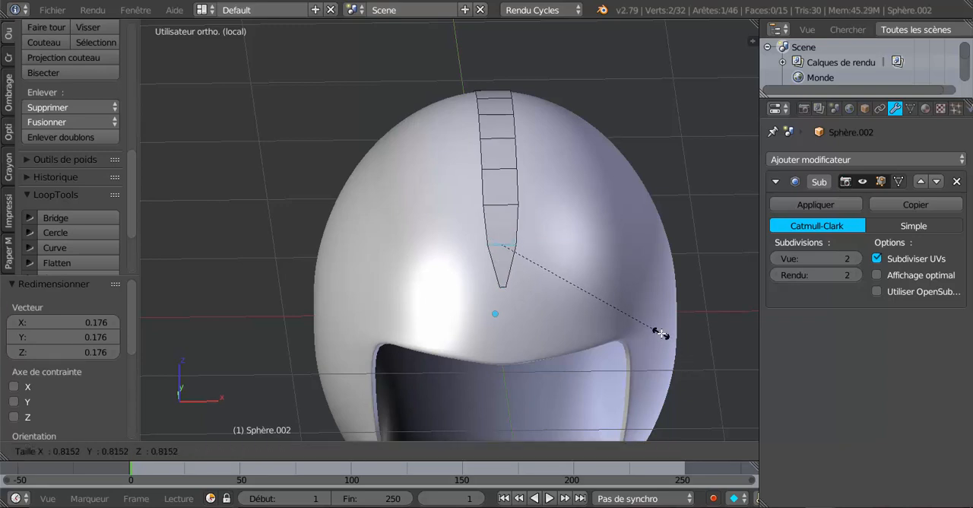
pyautogui.click(659, 332)
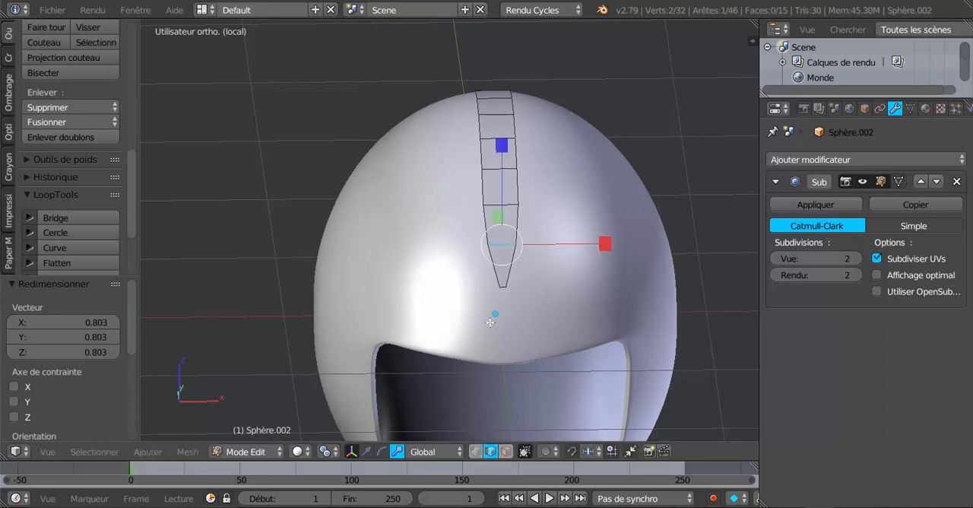
# Taper the strip's rear tip by scaling its end edge to about 0.238 and slightly narrowing the neighbouring cross edge.
pyautogui.moveTo(490, 322); pyautogui.dragTo(617, 254, button='middle')
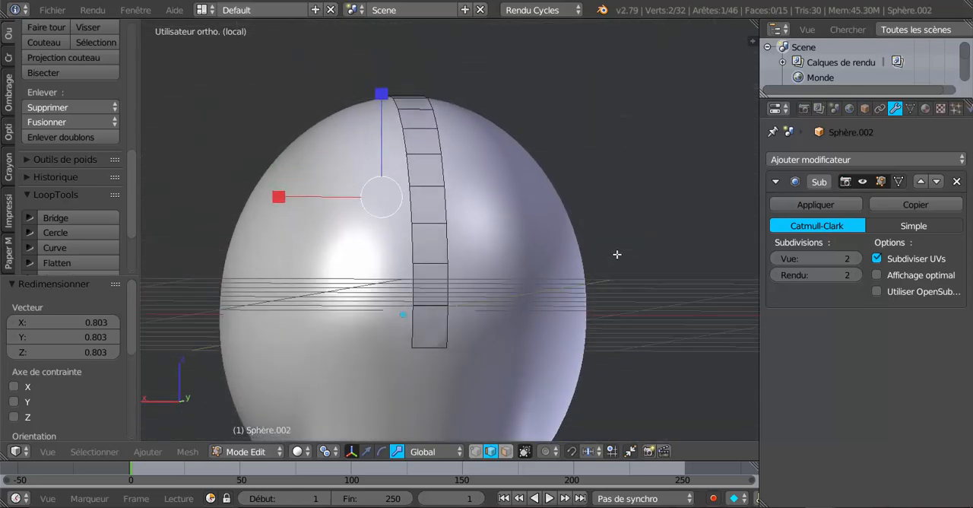
pyautogui.rightClick(428, 347)
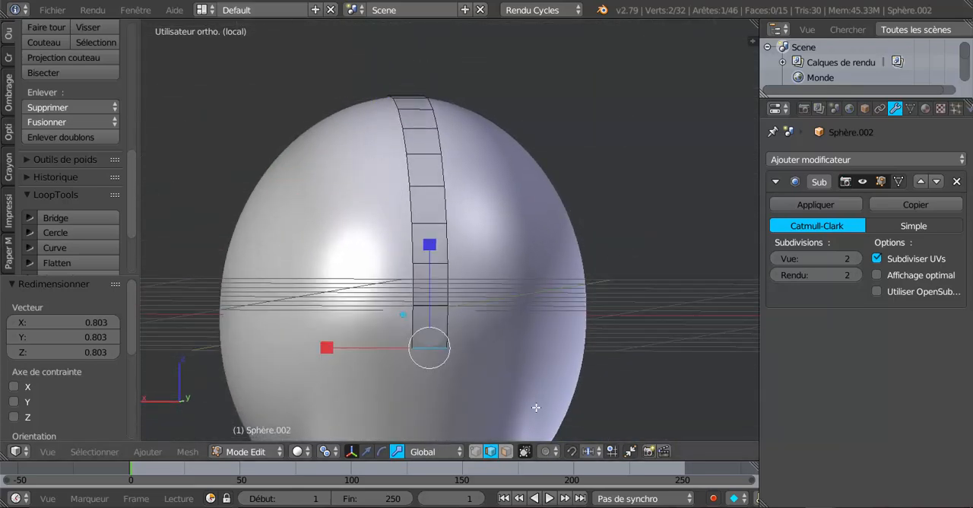
pyautogui.press('s')
pyautogui.click(455, 360)
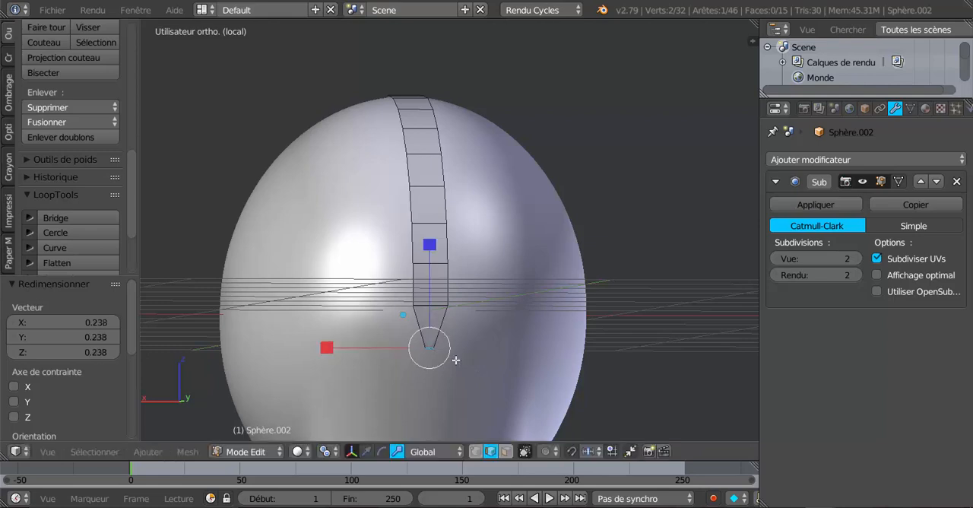
pyautogui.press('s')
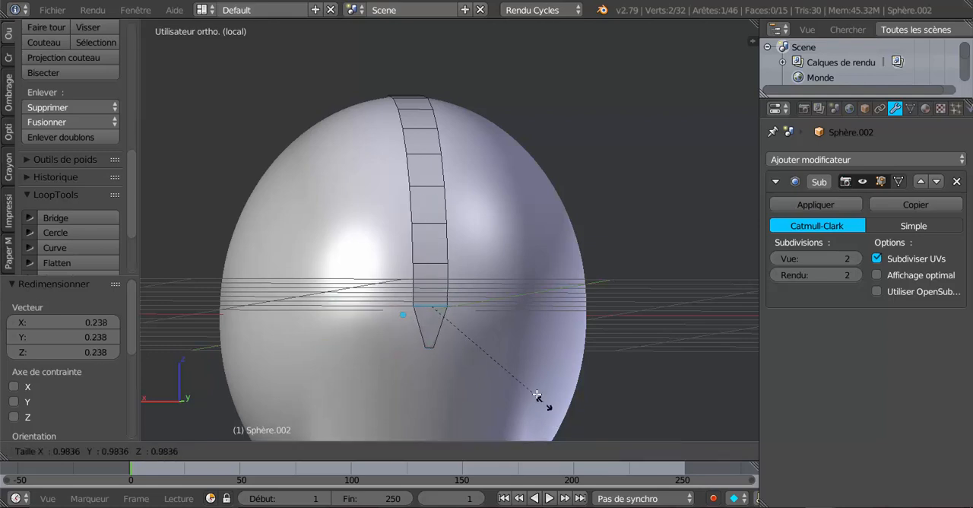
pyautogui.click(526, 378)
# Examine the smoothed, tapered strip in Object Mode, return to Edit Mode and inspect its rear part.
pyautogui.press('Tab')
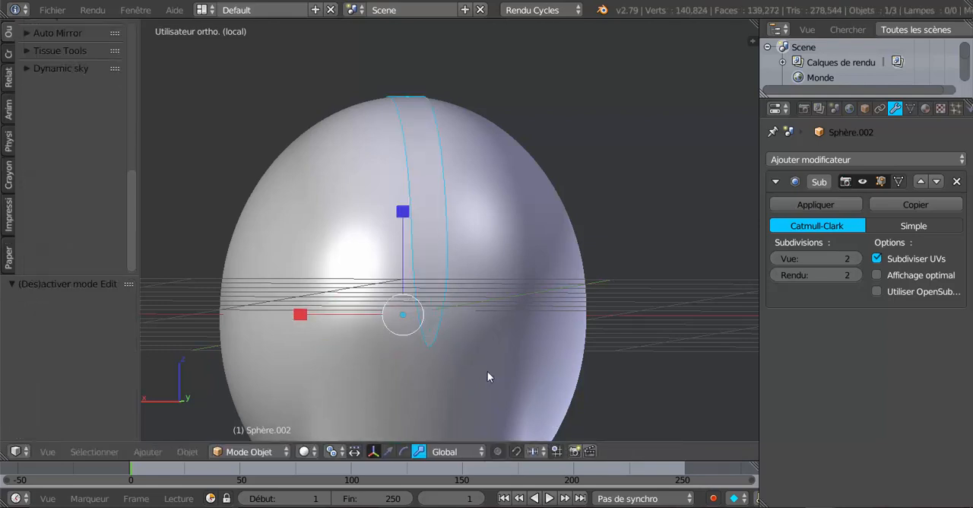
pyautogui.moveTo(487, 371); pyautogui.dragTo(470, 404, button='middle')
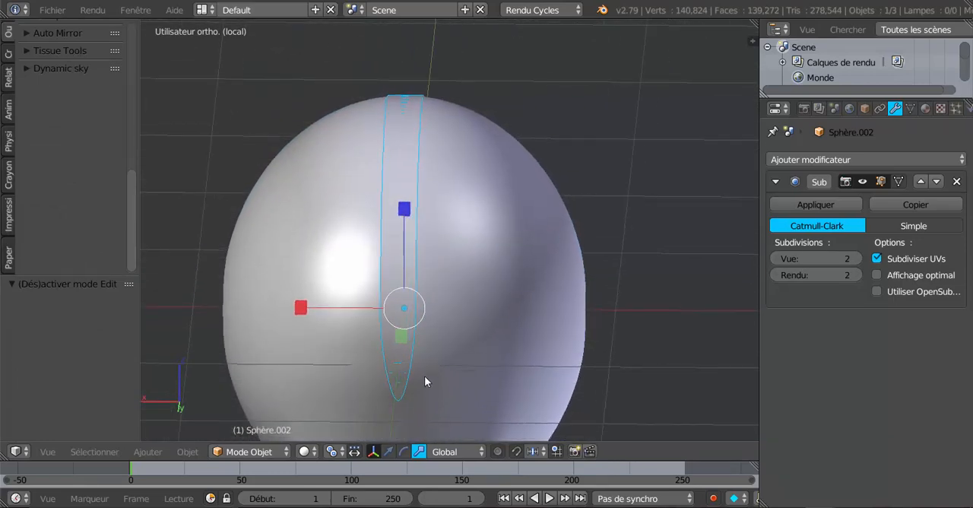
pyautogui.press('Tab')
pyautogui.scroll(2, 431, 377)
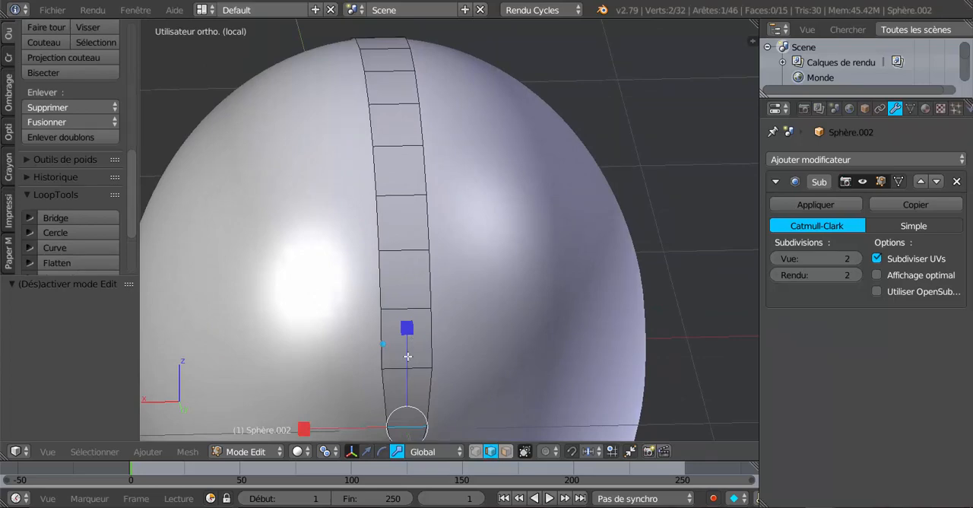
pyautogui.scroll(-2, 407, 356)
pyautogui.moveTo(408, 356); pyautogui.dragTo(470, 361, button='middle')
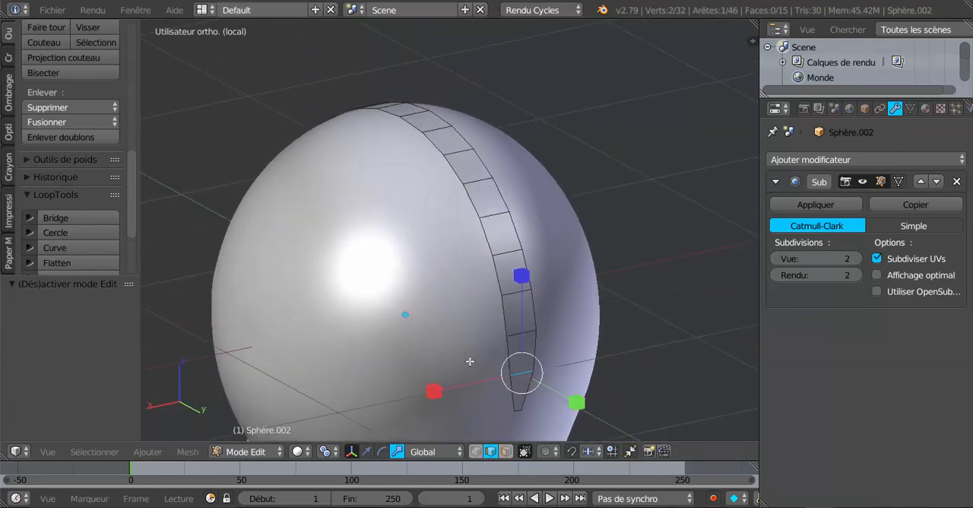
pyautogui.moveTo(531, 366); pyautogui.dragTo(426, 337, button='middle')
# Clear the selection and select the strip's whole outline: both long side edge loops plus the short end edges.
pyautogui.press('a')
pyautogui.press('a')
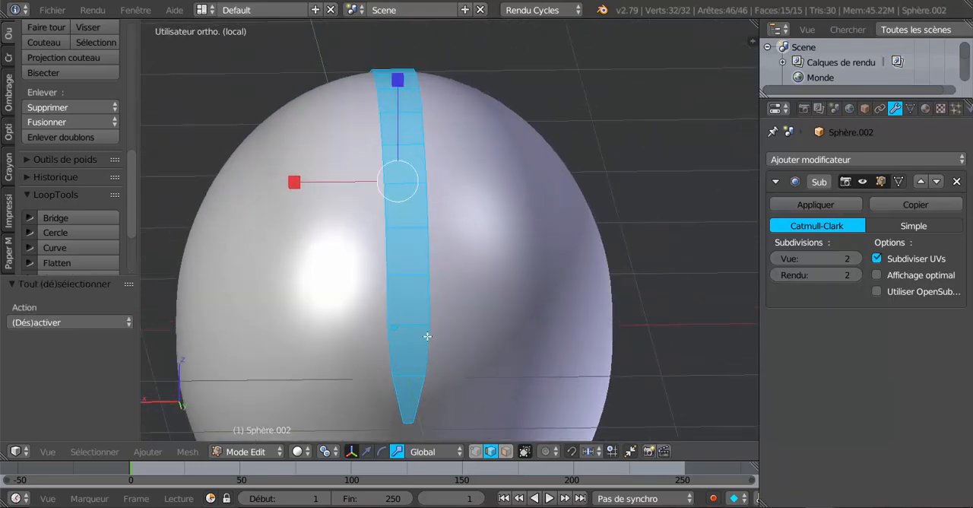
pyautogui.keyDown('alt'); pyautogui.rightClick(434, 310); pyautogui.keyUp('alt')
pyautogui.keyDown('alt'); pyautogui.keyDown('shift'); pyautogui.rightClick(388, 310); pyautogui.keyUp('shift'); pyautogui.keyUp('alt')
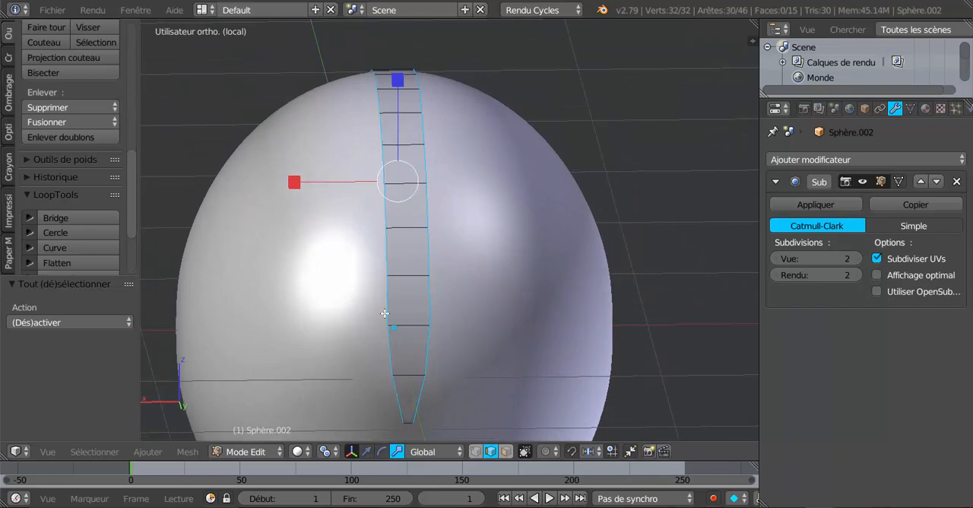
pyautogui.moveTo(388, 312); pyautogui.dragTo(343, 373, button='middle')
pyautogui.keyDown('shift'); pyautogui.rightClick(377, 385); pyautogui.keyUp('shift')
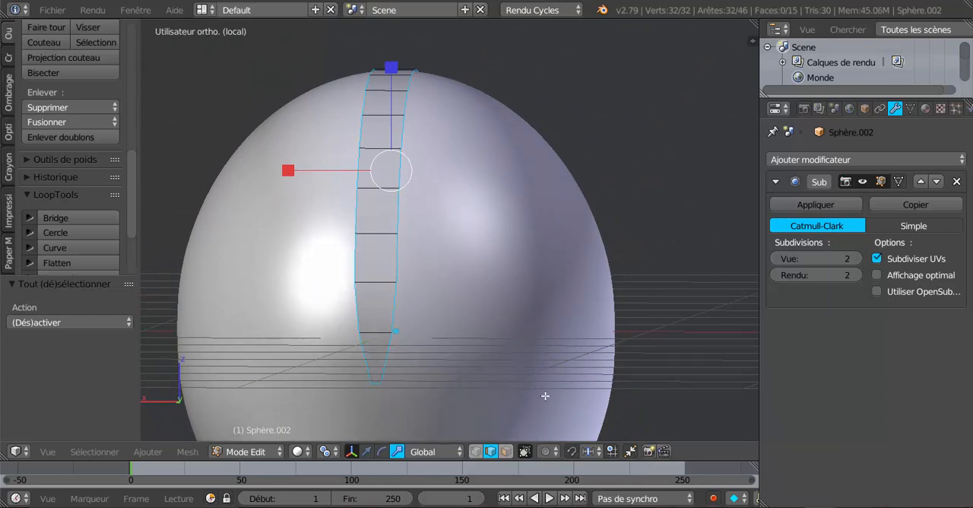
# Invert the selection so only the strip's inner cross edges are selected.
pyautogui.moveTo(545, 395); pyautogui.dragTo(594, 312, button='middle')
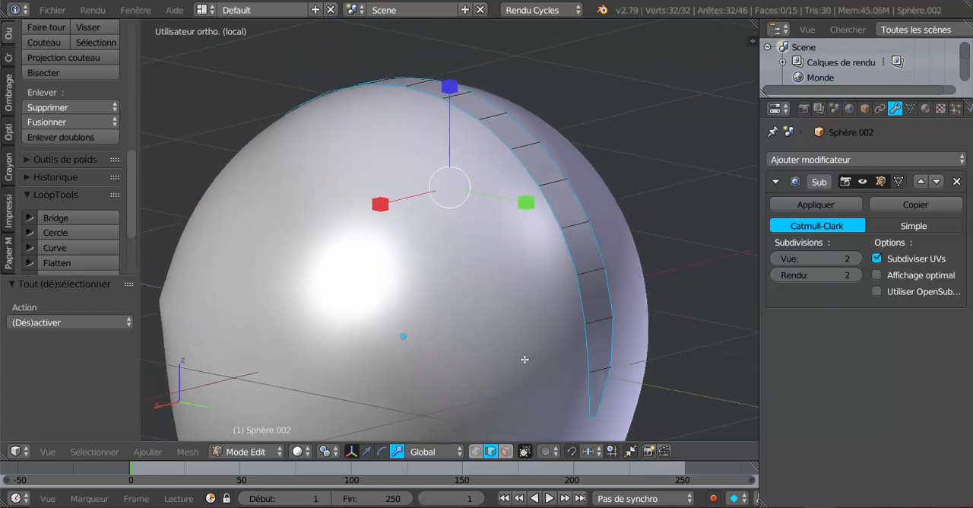
pyautogui.click(94, 452)
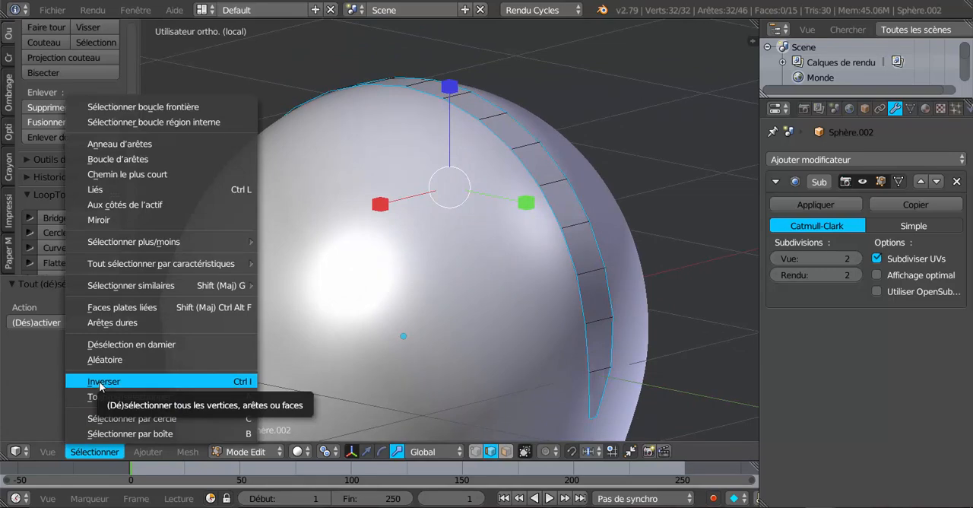
pyautogui.click(100, 381)
pyautogui.moveTo(456, 323); pyautogui.dragTo(495, 295, button='middle')
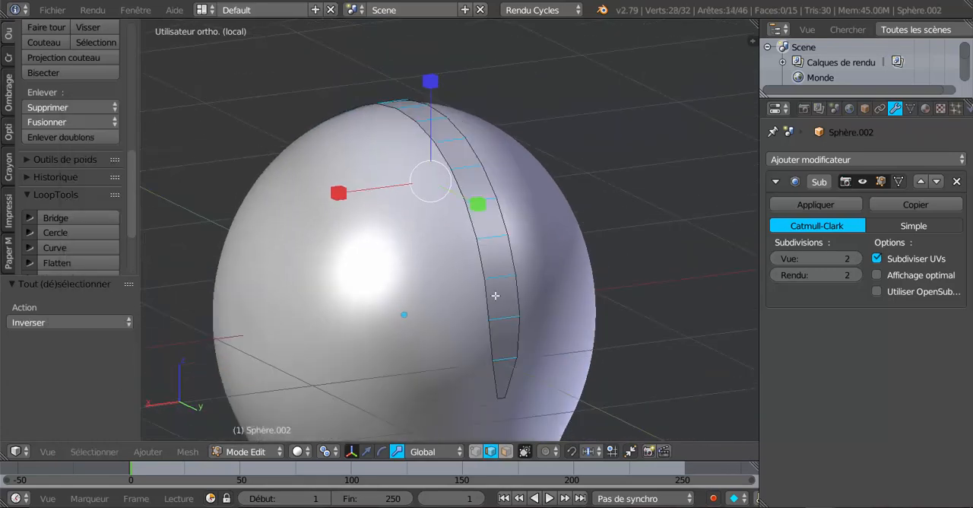
# Delete only the edges and faces of the selected cross edges, keeping the strip's outline, and check it in Object Mode.
pyautogui.scroll(1, 516, 321)
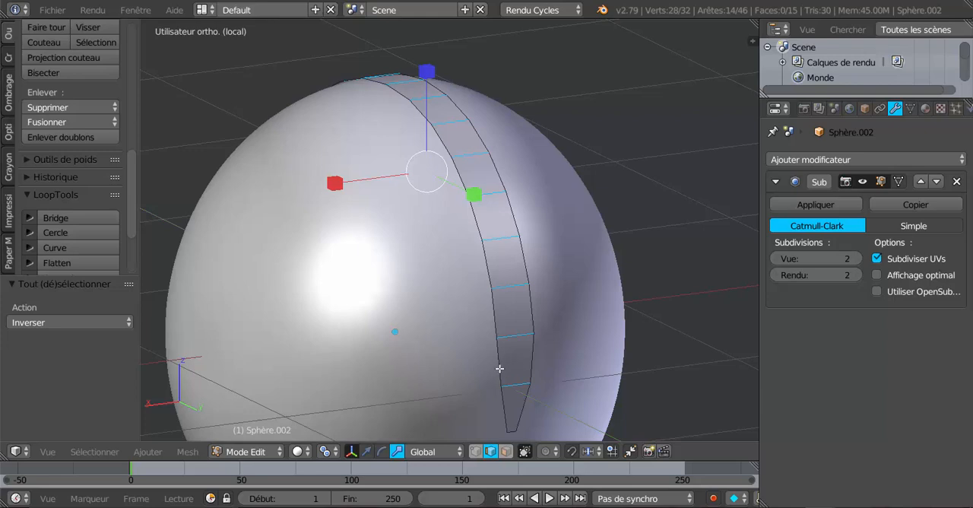
pyautogui.press('x')
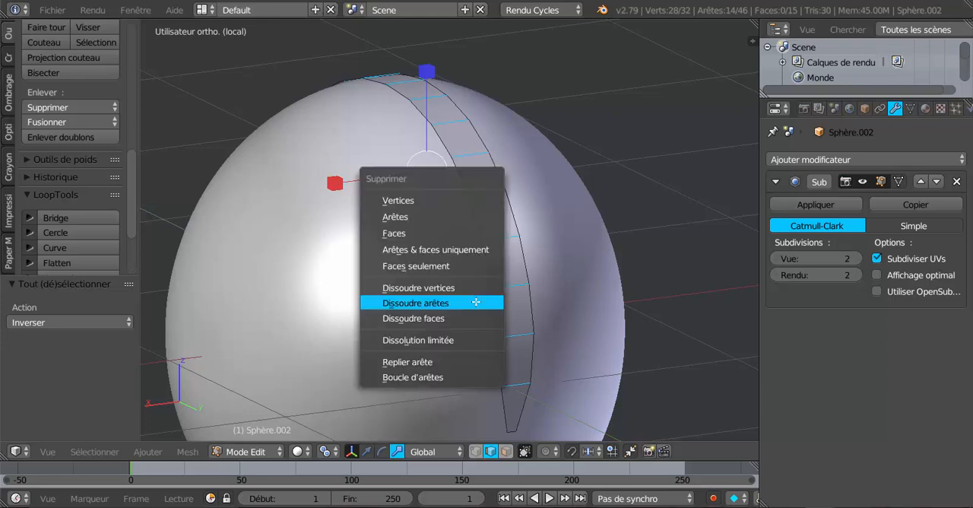
pyautogui.click(429, 249)
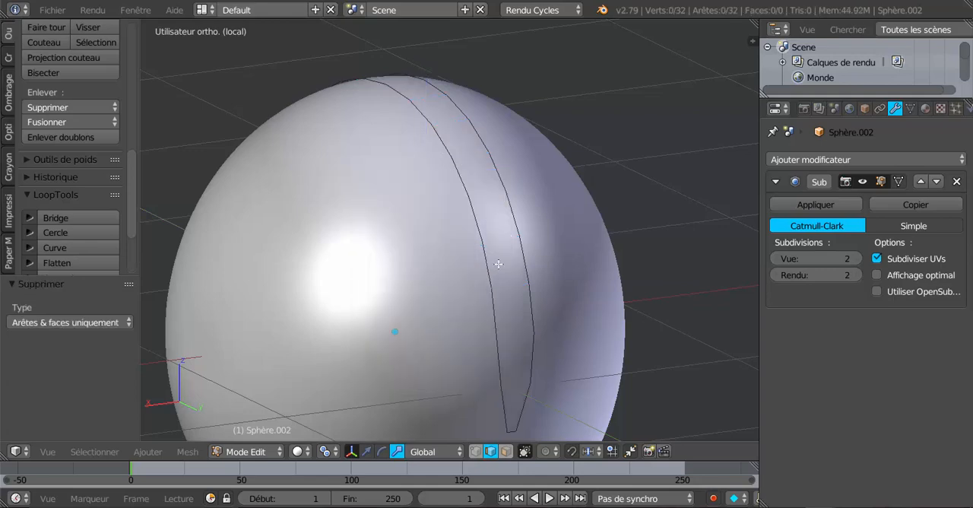
pyautogui.press('Tab')
pyautogui.press('Tab')
pyautogui.moveTo(493, 261); pyautogui.dragTo(565, 289, button='middle')
pyautogui.press('Tab')
pyautogui.press('Tab')
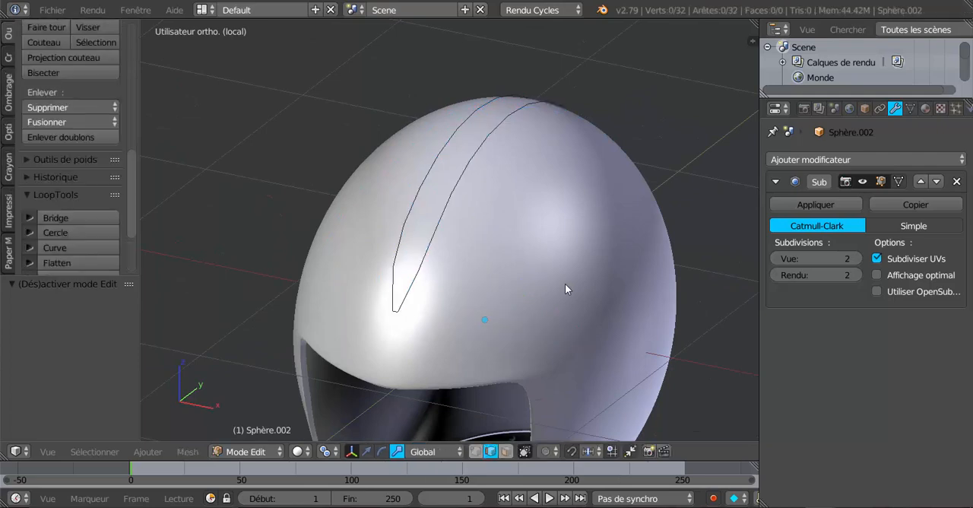
# Switch to vertex selection and select the entire outline of the strip.
pyautogui.press('a')
pyautogui.press('a')
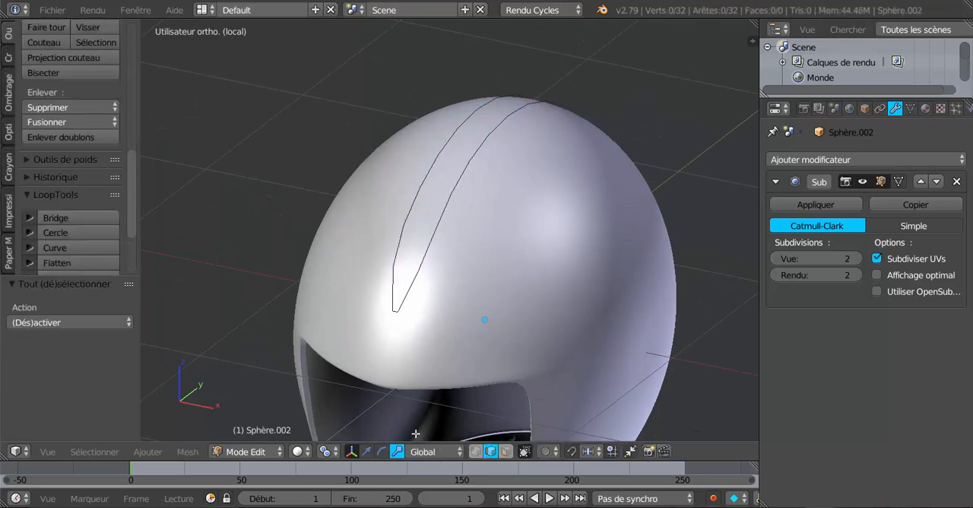
pyautogui.click(477, 452)
pyautogui.press('a')
pyautogui.moveTo(474, 293); pyautogui.dragTo(449, 357, button='middle')
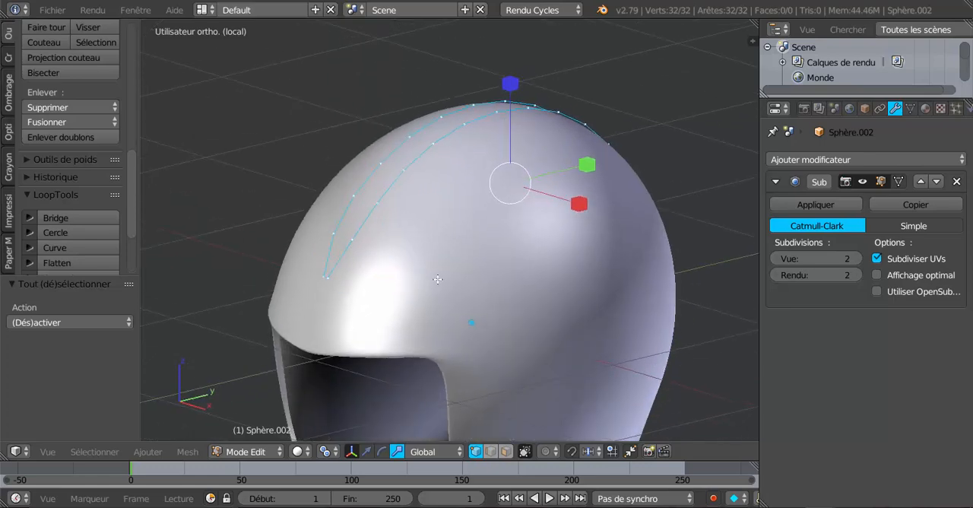
# Set up the move manipulator with Normal transform orientation and view the helmet from the right side.
pyautogui.click(366, 452)
pyautogui.moveTo(457, 295); pyautogui.dragTo(451, 270, button='middle')
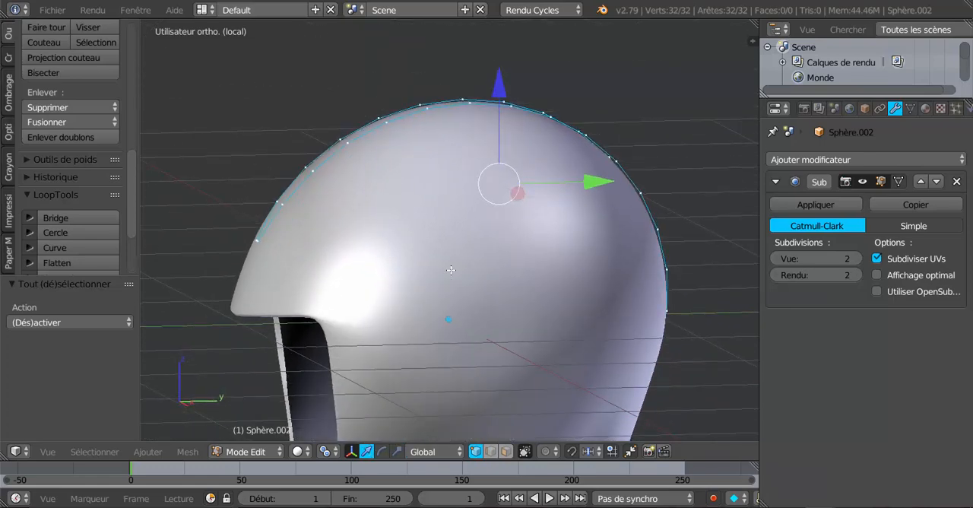
pyautogui.click(428, 451)
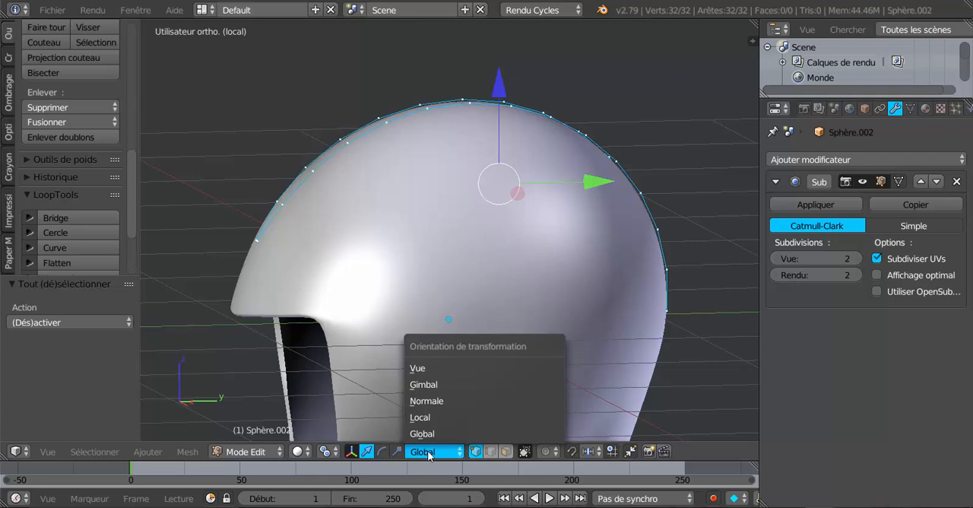
pyautogui.click(432, 401)
pyautogui.moveTo(431, 401); pyautogui.dragTo(380, 377, button='middle')
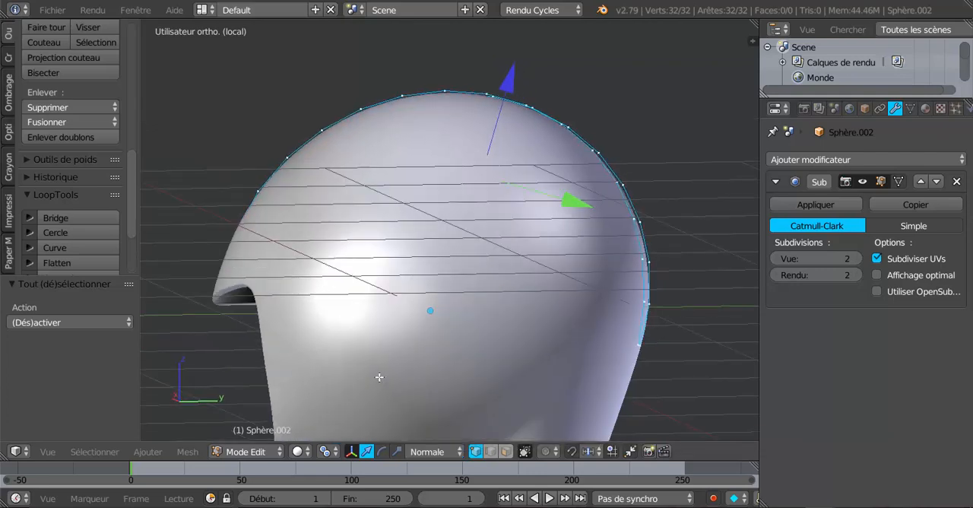
pyautogui.press('KP_3')
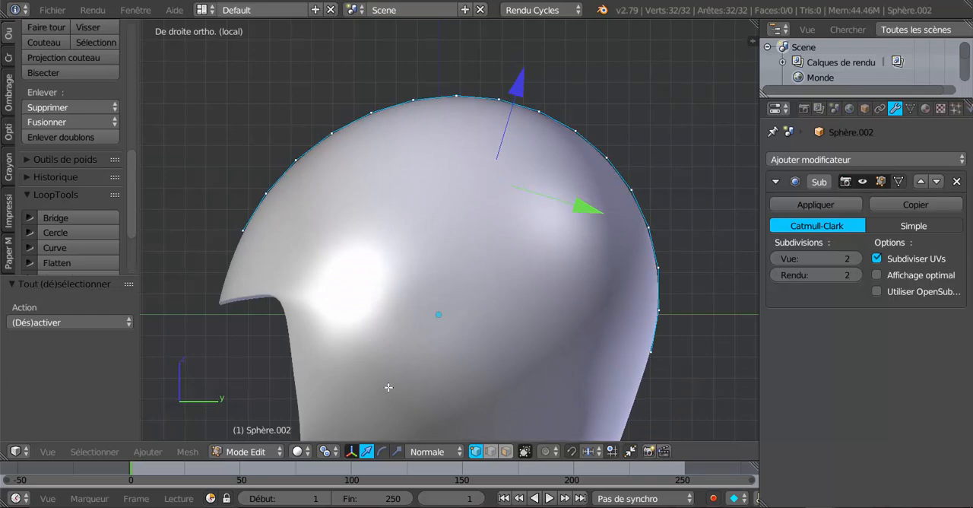
# Extrude the whole outline in place and raise the new vertices about 0.48 along the normal Z axis.
pyautogui.press('e')
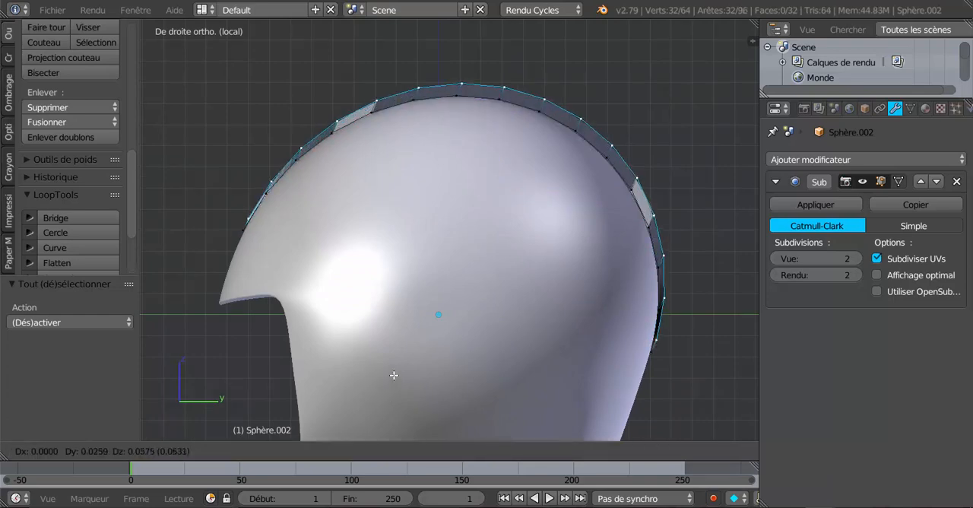
pyautogui.rightClick(394, 374)
pyautogui.hotkey('alt', 's')
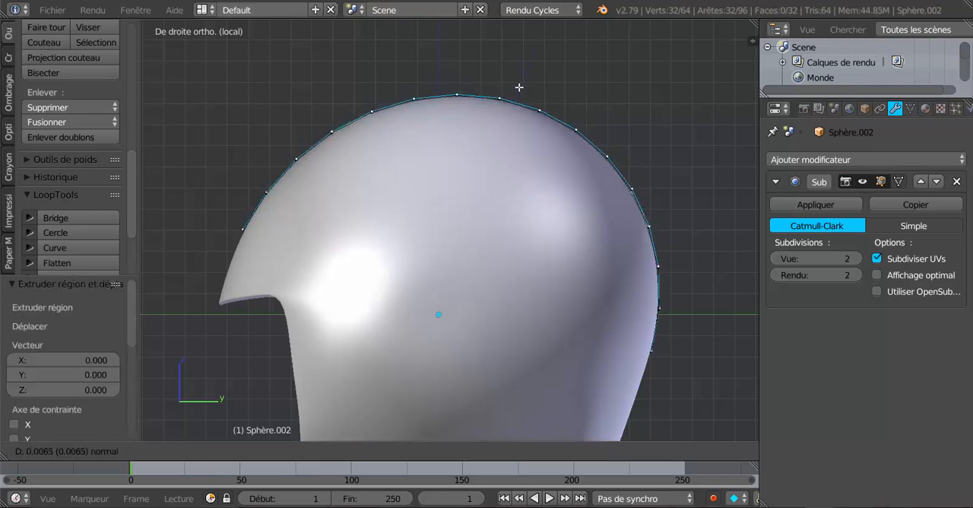
pyautogui.click(541, 41)
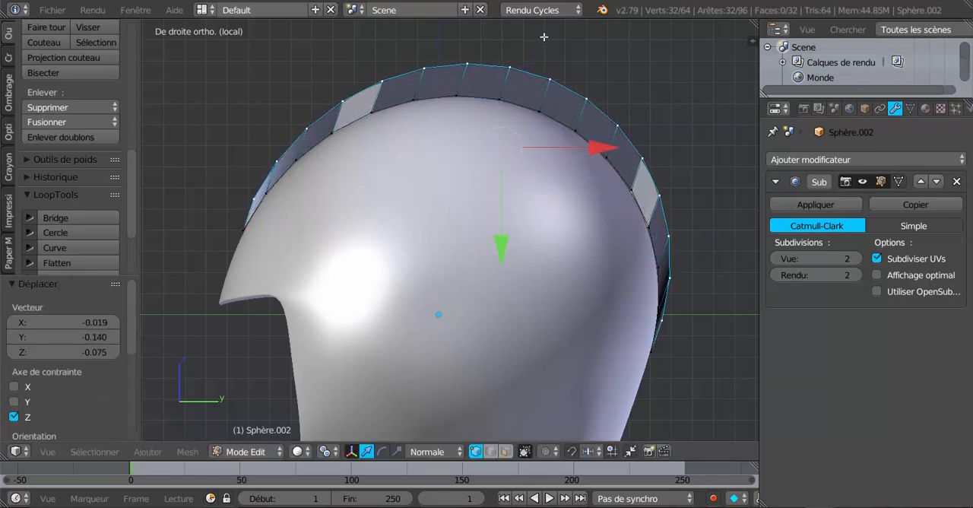
pyautogui.scroll(-4, 566, 164)
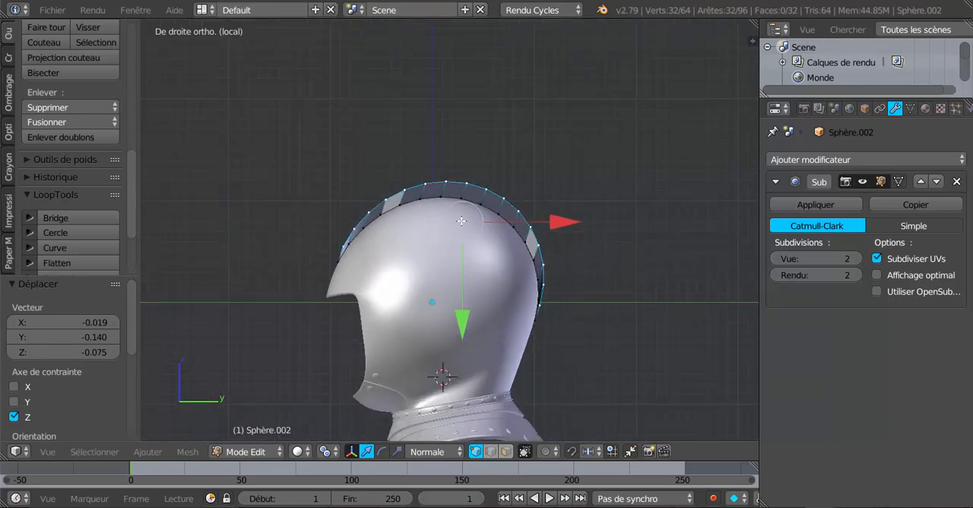
pyautogui.hotkey('ctrl', 'z')
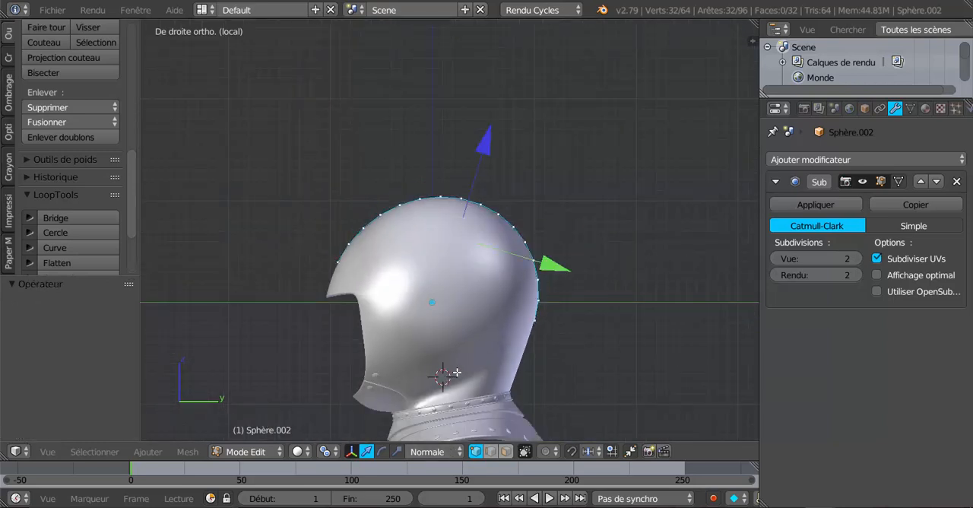
pyautogui.hotkey('alt', 's')
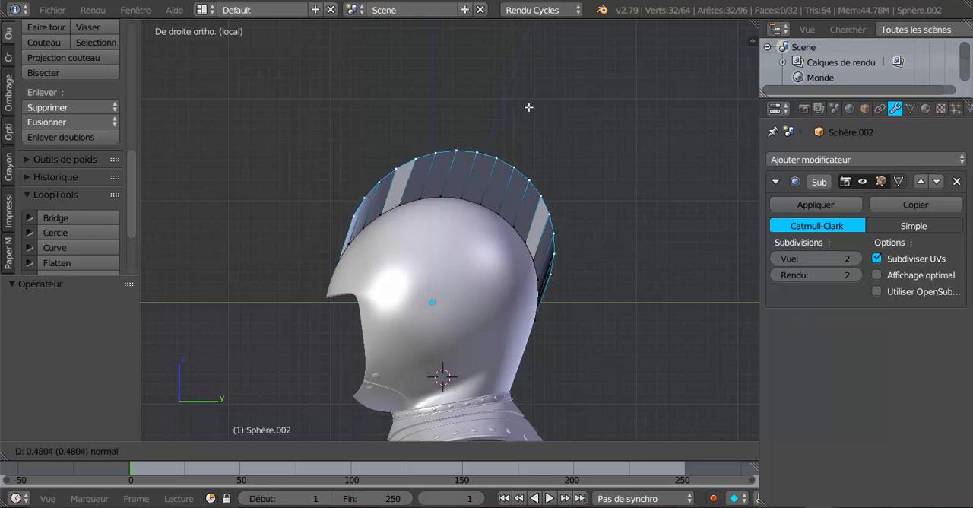
pyautogui.click(529, 107)
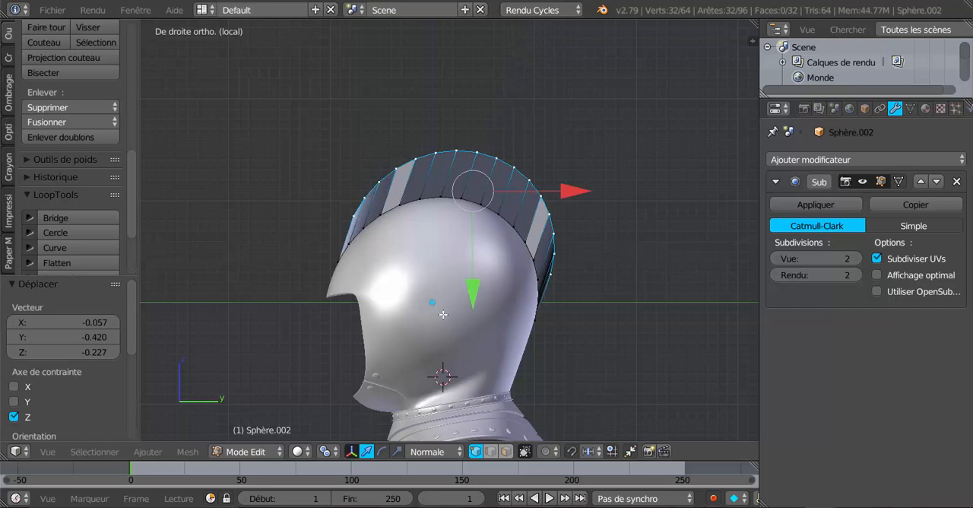
# Scale the raised upper edge by about 1.047 along the global Y axis.
pyautogui.click(397, 451)
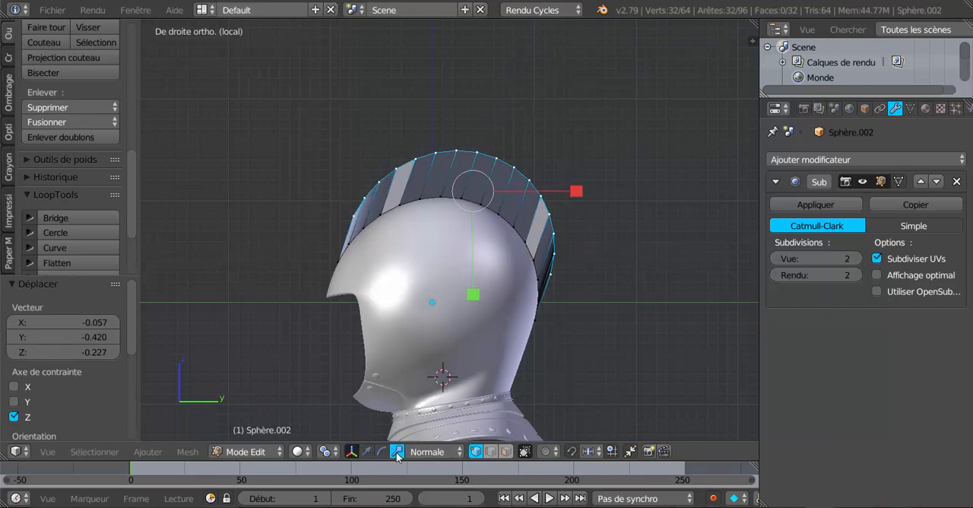
pyautogui.moveTo(576, 191); pyautogui.dragTo(567, 195)
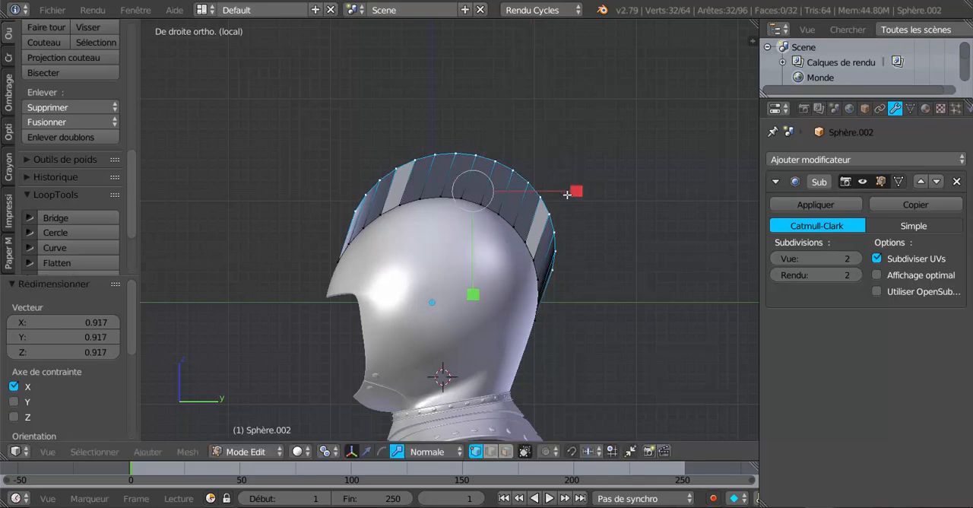
pyautogui.click(427, 451)
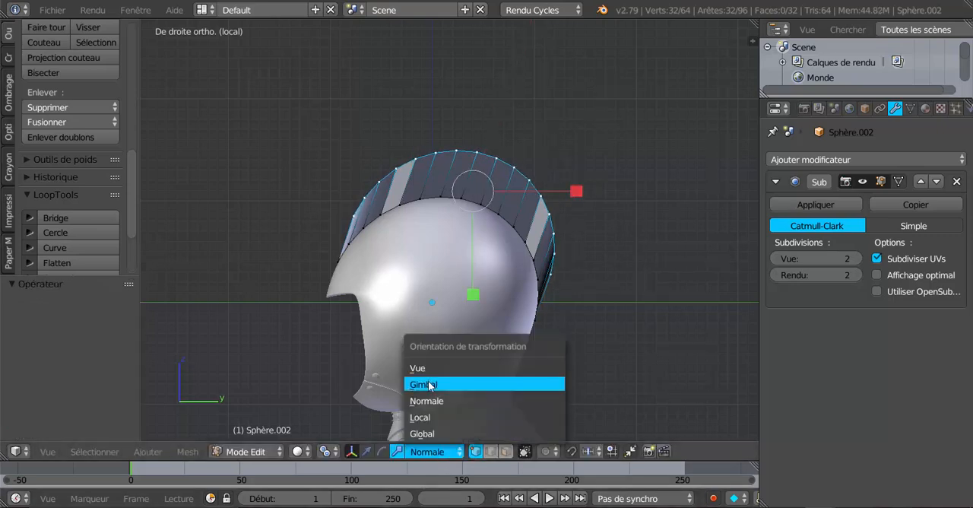
pyautogui.click(426, 434)
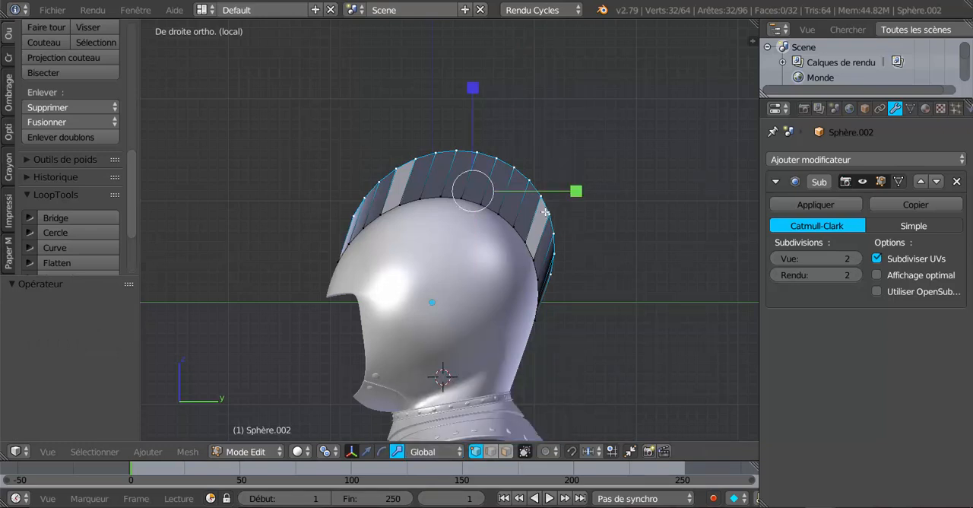
pyautogui.moveTo(572, 192); pyautogui.dragTo(579, 192)
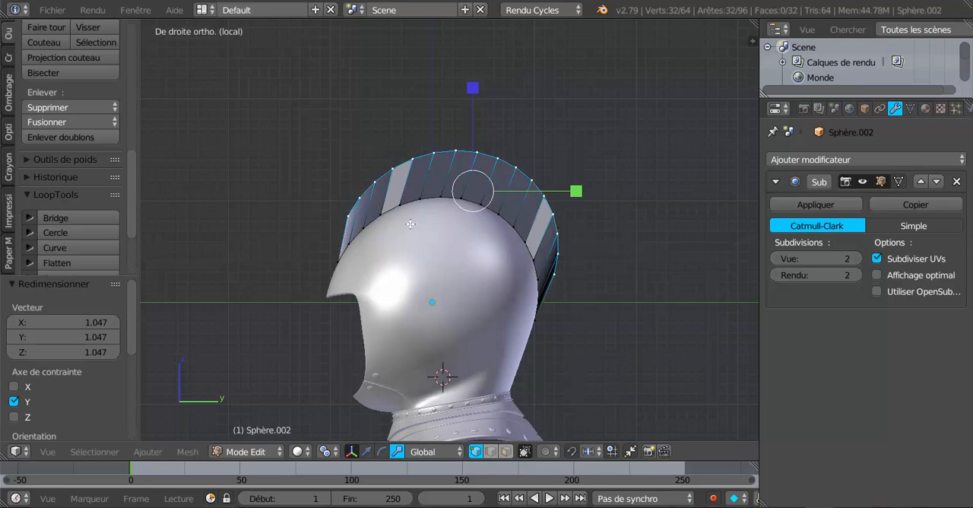
# Select the whole crest mesh and recalculate its normals.
pyautogui.moveTo(430, 248); pyautogui.dragTo(568, 264, button='middle')
pyautogui.scroll(4, 502, 292)
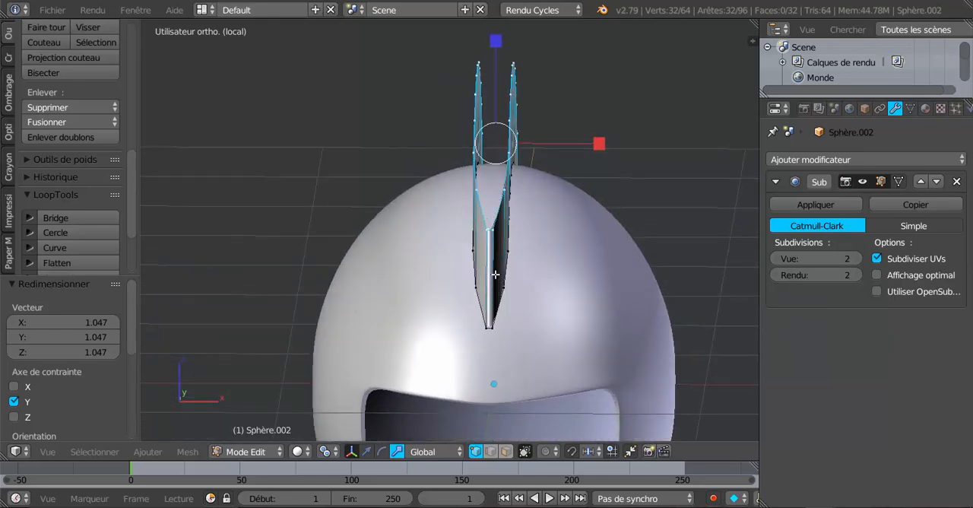
pyautogui.moveTo(497, 285); pyautogui.dragTo(391, 290, button='middle')
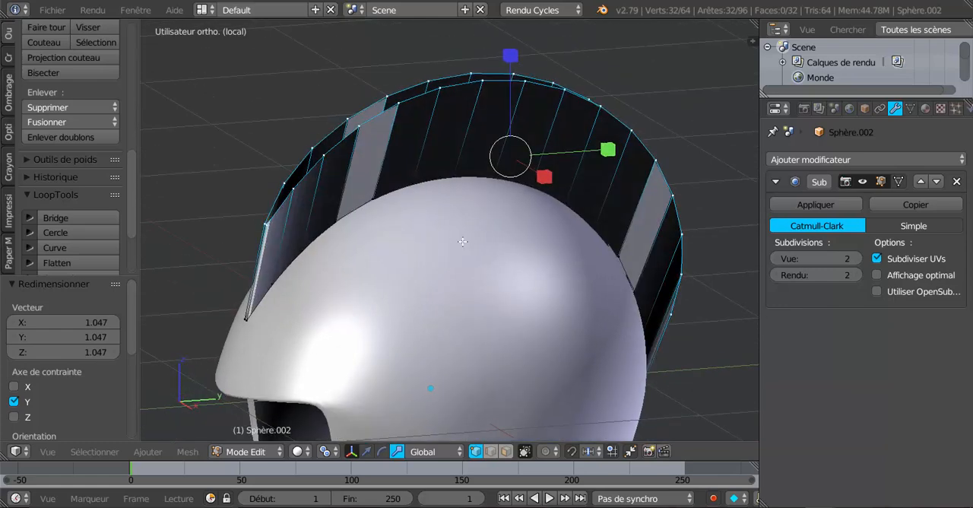
pyautogui.scroll(-3, 469, 267)
pyautogui.moveTo(444, 281); pyautogui.dragTo(434, 282, button='middle')
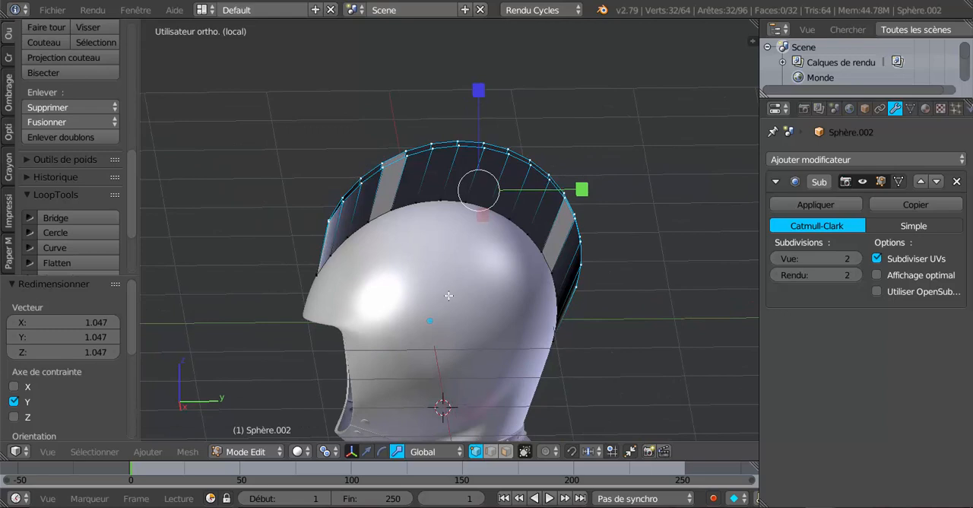
pyautogui.press('a')
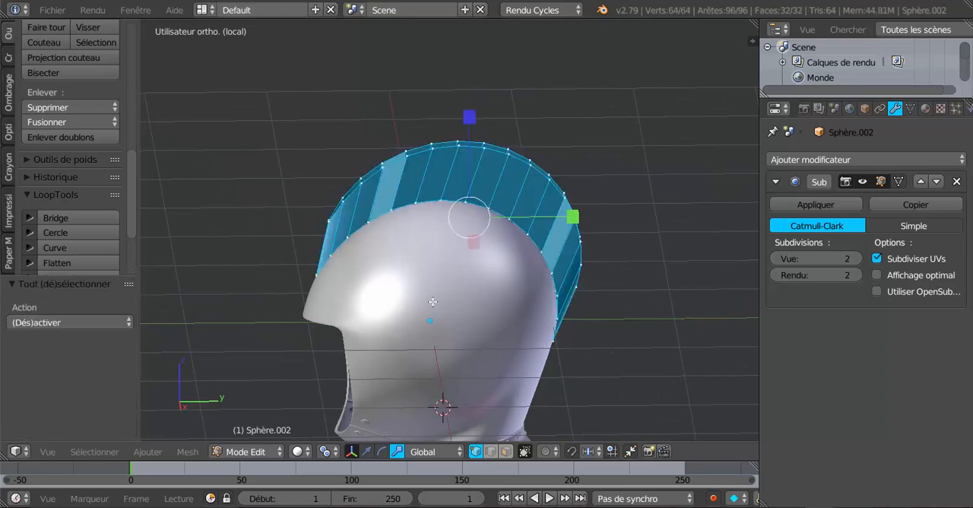
pyautogui.click(5, 91)
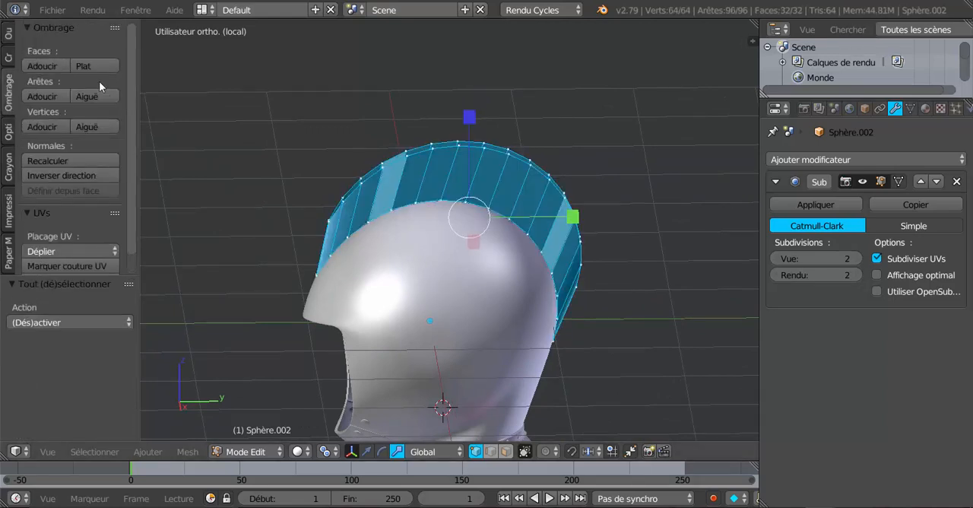
pyautogui.click(38, 161)
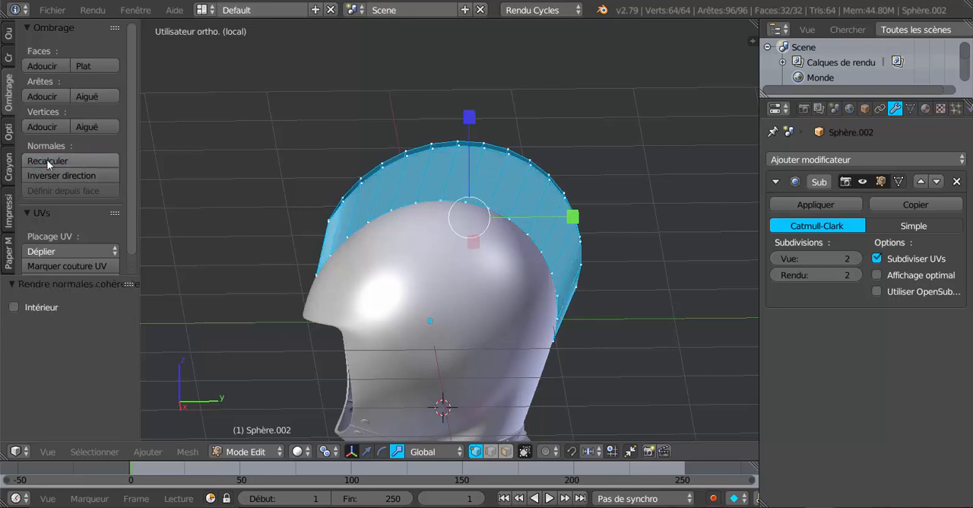
# Select the crest's upper edge loop and deselect the two vertices at its front tip.
pyautogui.moveTo(407, 241); pyautogui.dragTo(470, 266, button='middle')
pyautogui.click(470, 266)
pyautogui.keyDown('alt'); pyautogui.rightClick(439, 185); pyautogui.keyUp('alt')
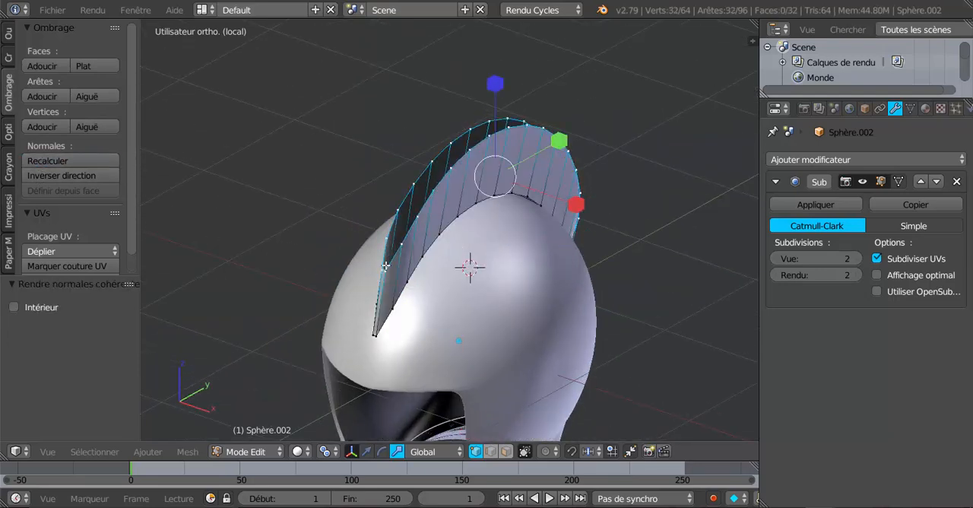
pyautogui.scroll(3, 395, 281)
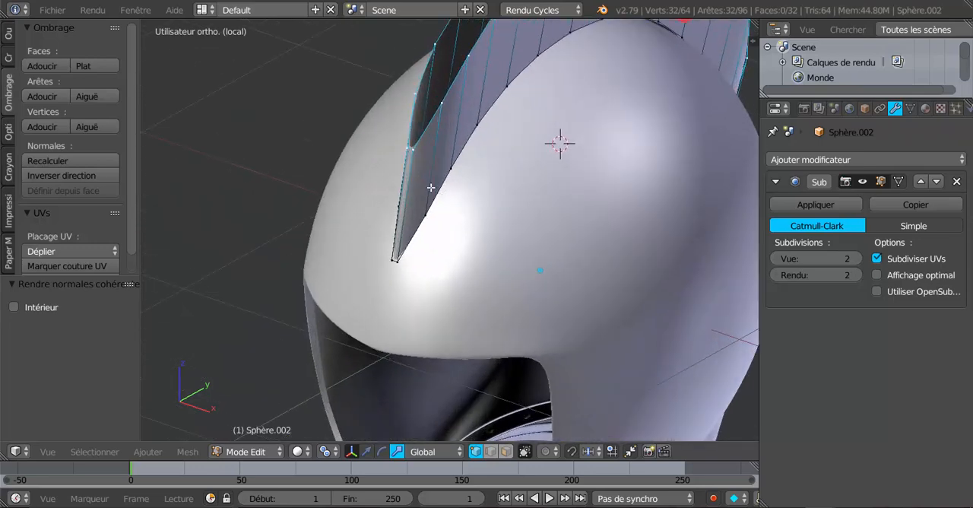
pyautogui.press('c')
pyautogui.middleClick(410, 149)
pyautogui.rightClick(409, 151)
pyautogui.scroll(-4, 409, 155)
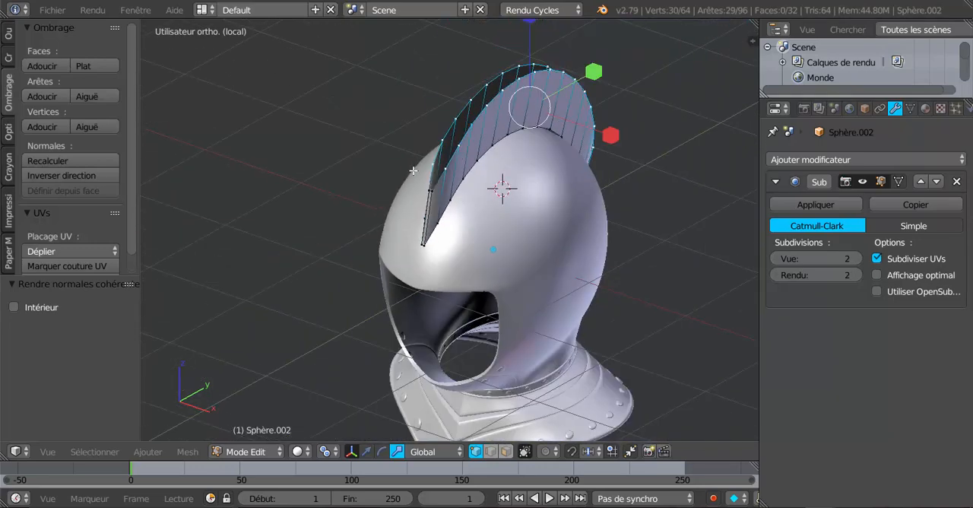
# Deselect the two vertices at the rear tip of the crest's upper edge loop.
pyautogui.moveTo(414, 171); pyautogui.dragTo(363, 169, button='middle')
pyautogui.scroll(3, 515, 289)
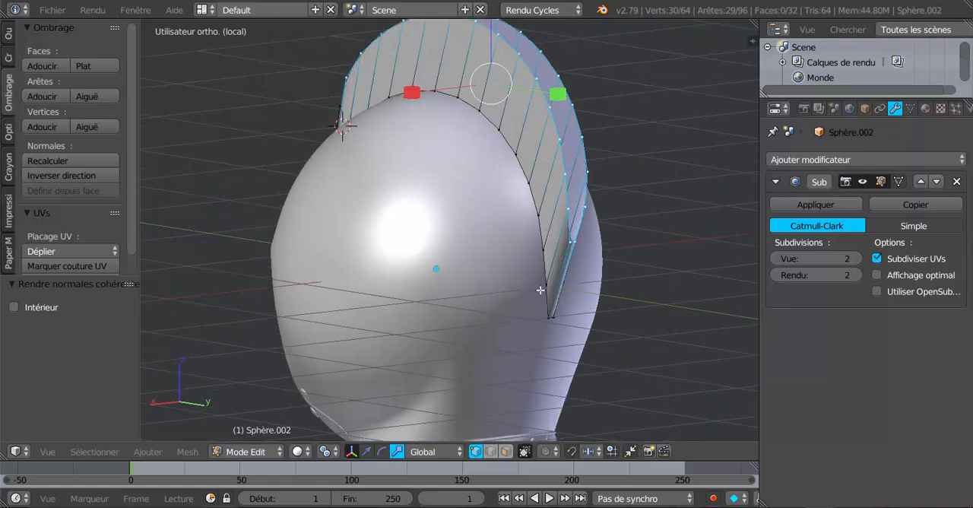
pyautogui.press('c')
pyautogui.middleClick(578, 247)
pyautogui.rightClick(580, 247)
# Bridge the two selected upper edge chains of the crest with the LoopTools Bridge operation.
pyautogui.moveTo(333, 283); pyautogui.dragTo(495, 297, button='middle')
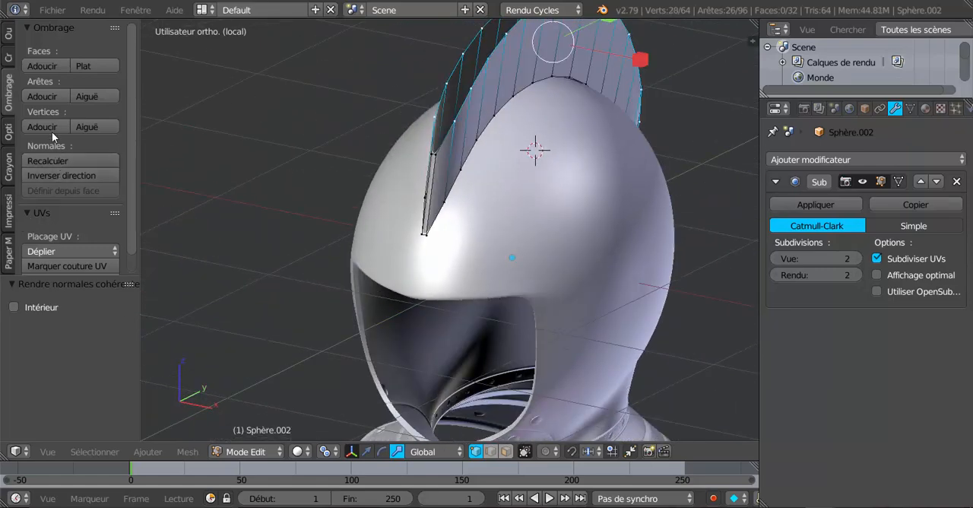
pyautogui.scroll(-1, 137, 183)
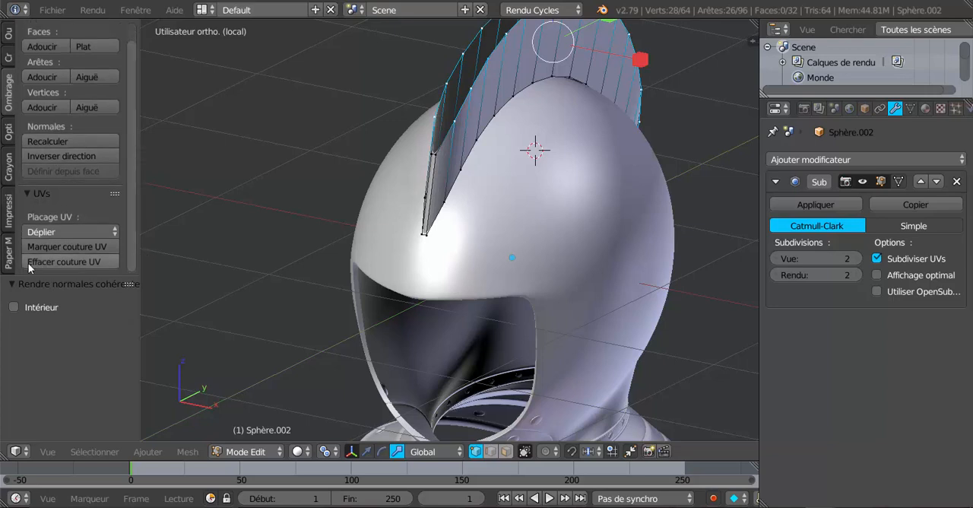
pyautogui.click(7, 42)
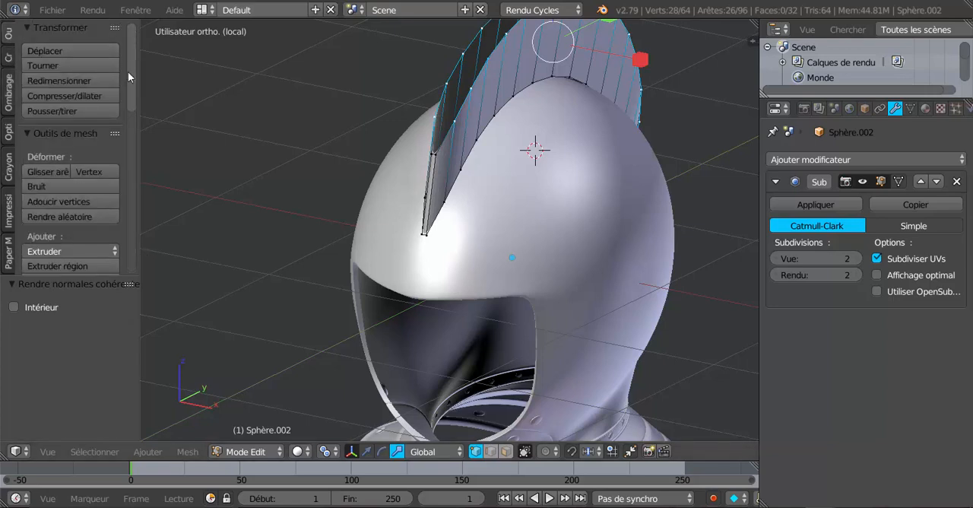
pyautogui.moveTo(128, 72); pyautogui.dragTo(135, 264)
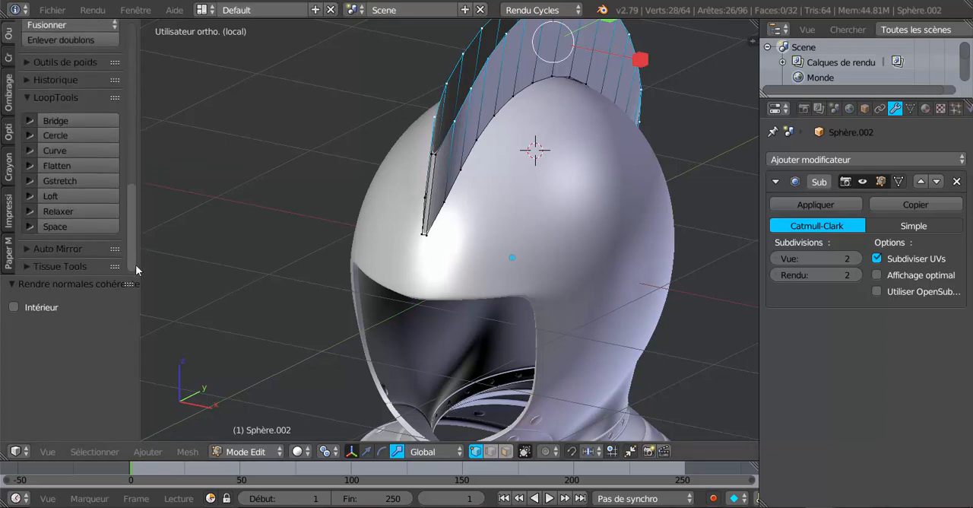
pyautogui.click(58, 118)
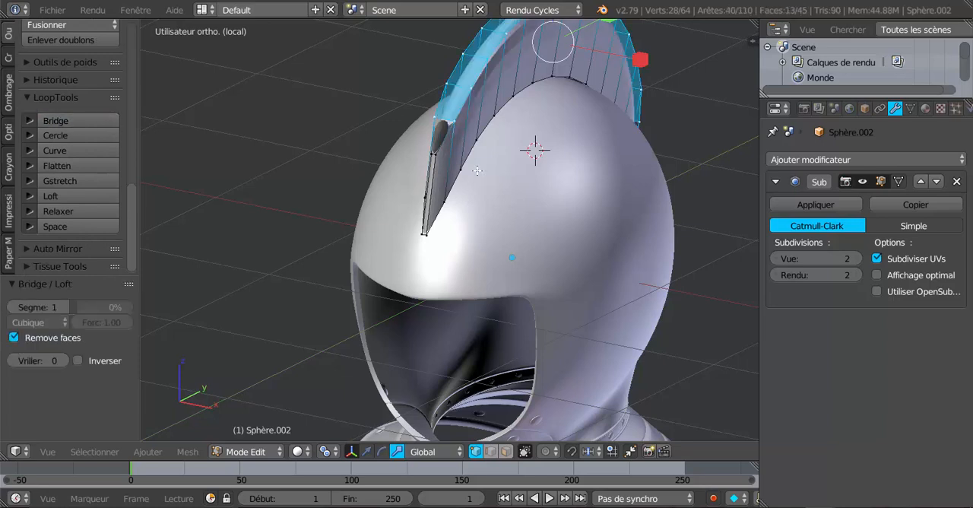
# Try to fill the gap at the crest's front tip with a face between two selected edges.
pyautogui.moveTo(477, 171); pyautogui.dragTo(483, 196, button='middle')
pyautogui.scroll(1, 475, 221)
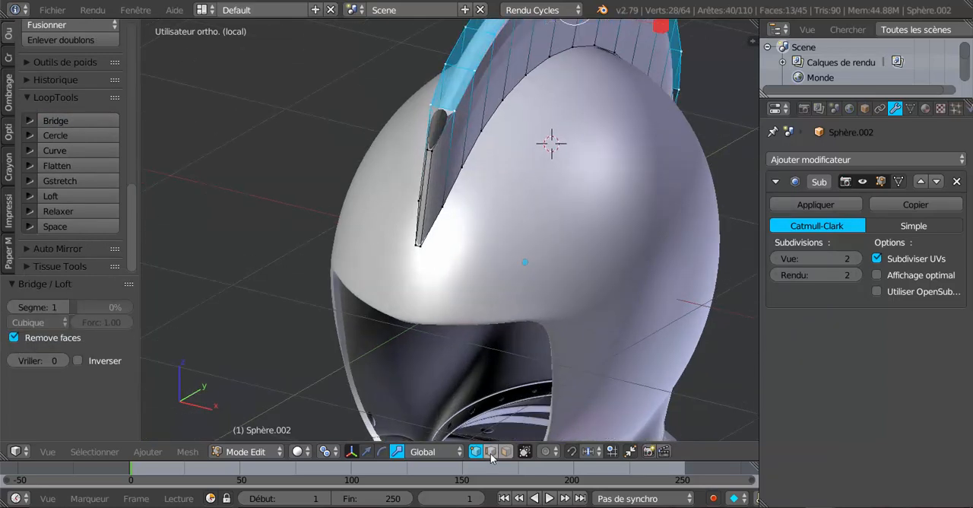
pyautogui.rightClick(429, 125)
pyautogui.moveTo(448, 133); pyautogui.dragTo(589, 161, button='middle')
pyautogui.scroll(2, 589, 160)
pyautogui.keyDown('shift'); pyautogui.rightClick(599, 97); pyautogui.keyUp('shift')
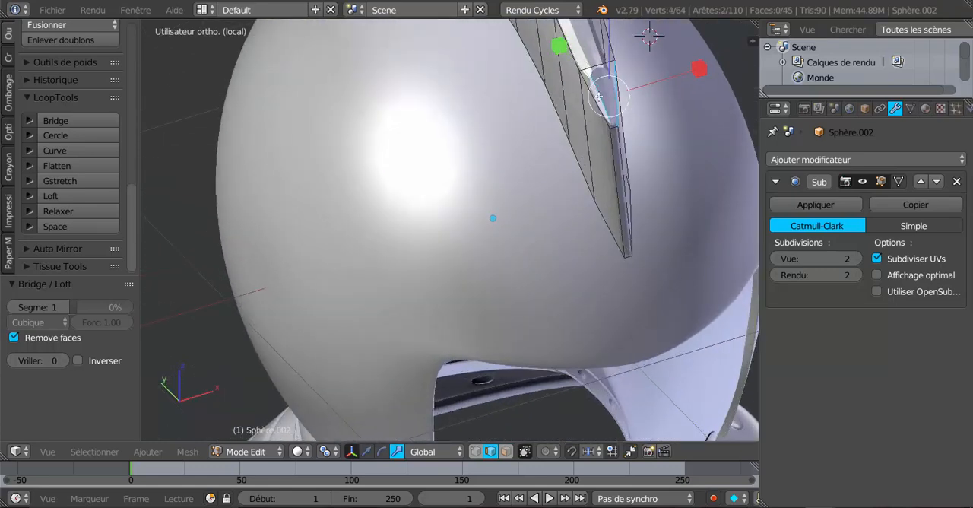
pyautogui.press('f')
pyautogui.scroll(-3, 529, 195)
pyautogui.moveTo(529, 195); pyautogui.dragTo(595, 175, button='middle')
# Select the two edges bordering the gap at the crest's rear tip and fill them with a face.
pyautogui.rightClick(443, 216)
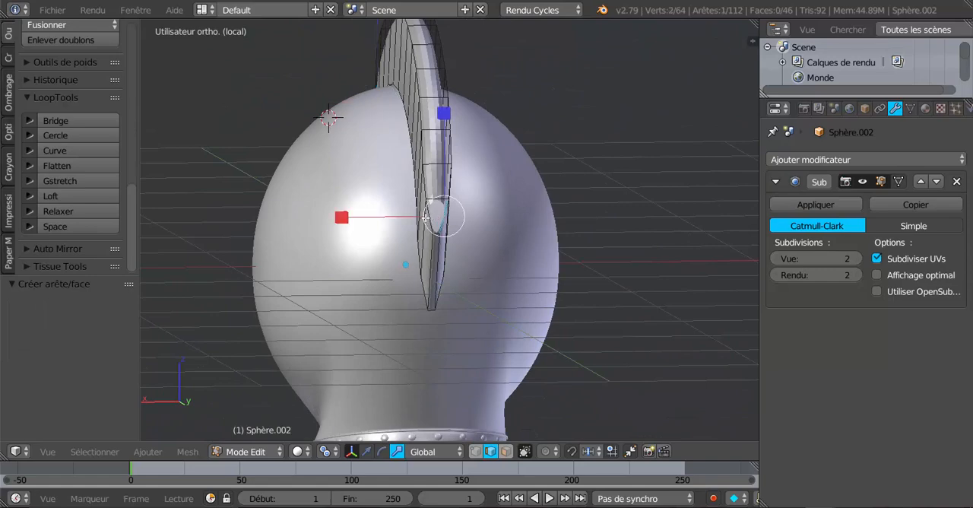
pyautogui.keyDown('shift'); pyautogui.rightClick(436, 226); pyautogui.keyUp('shift')
pyautogui.rightClick(429, 218)
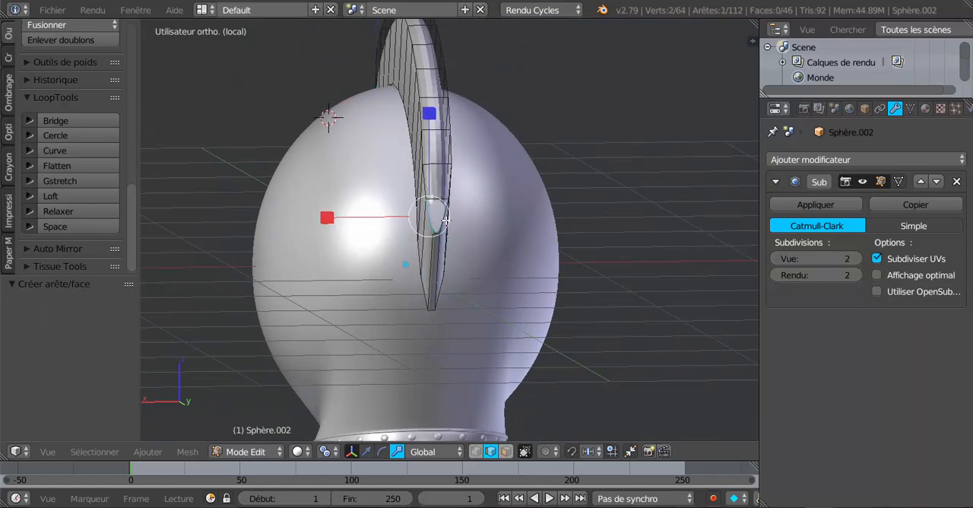
pyautogui.moveTo(446, 220); pyautogui.dragTo(625, 198, button='middle')
pyautogui.scroll(2, 494, 177)
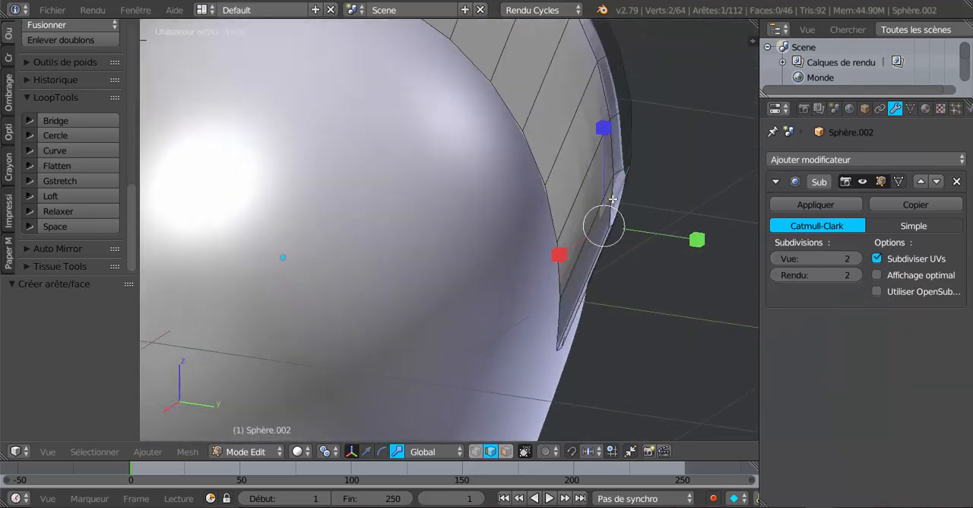
pyautogui.rightClick(613, 199)
pyautogui.keyDown('shift'); pyautogui.rightClick(628, 198); pyautogui.keyUp('shift')
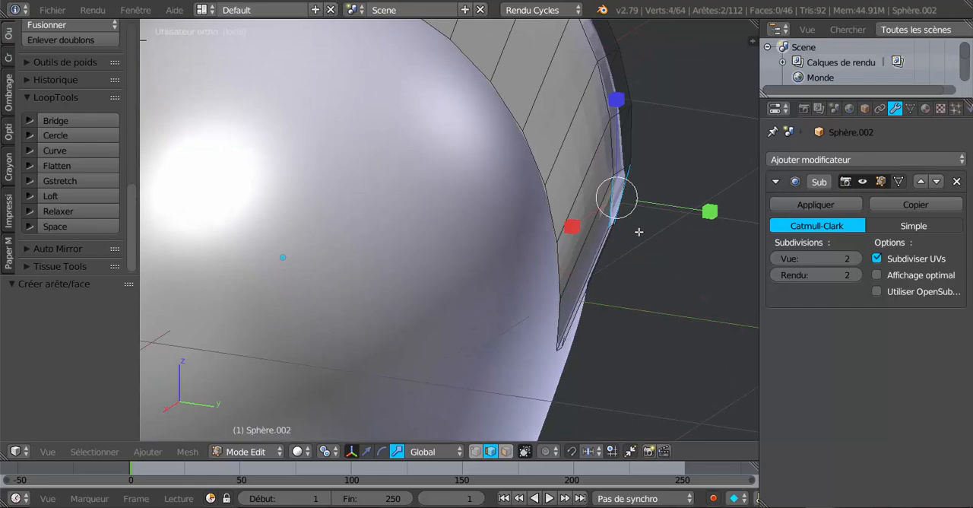
pyautogui.press('f')
pyautogui.scroll(-5, 639, 231)
pyautogui.moveTo(566, 267); pyautogui.dragTo(541, 243, button='middle')
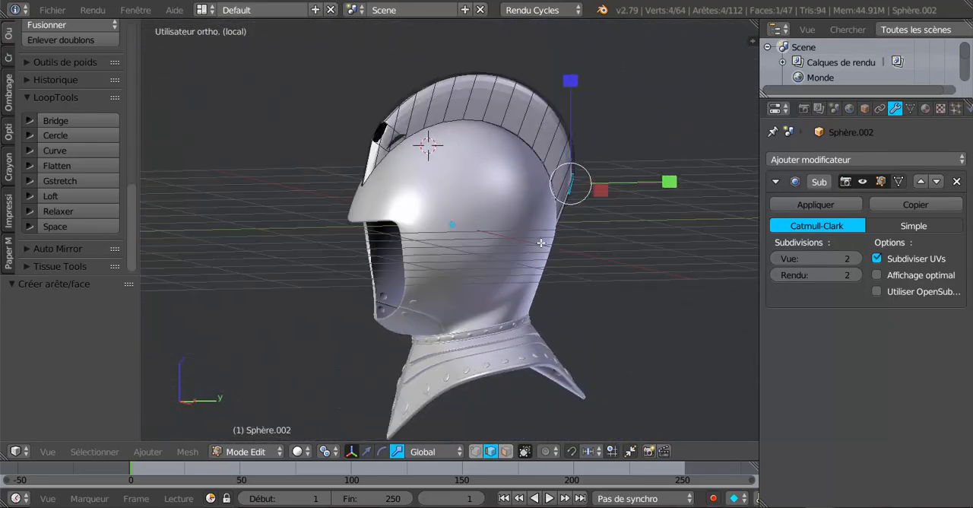
# Undo the face fills made at the crest's rear and front gaps.
pyautogui.keyDown('shift'); pyautogui.moveTo(491, 225); pyautogui.dragTo(560, 270, button='middle'); pyautogui.keyUp('shift')
pyautogui.scroll(2, 448, 213)
pyautogui.moveTo(457, 232); pyautogui.dragTo(503, 246, button='middle')
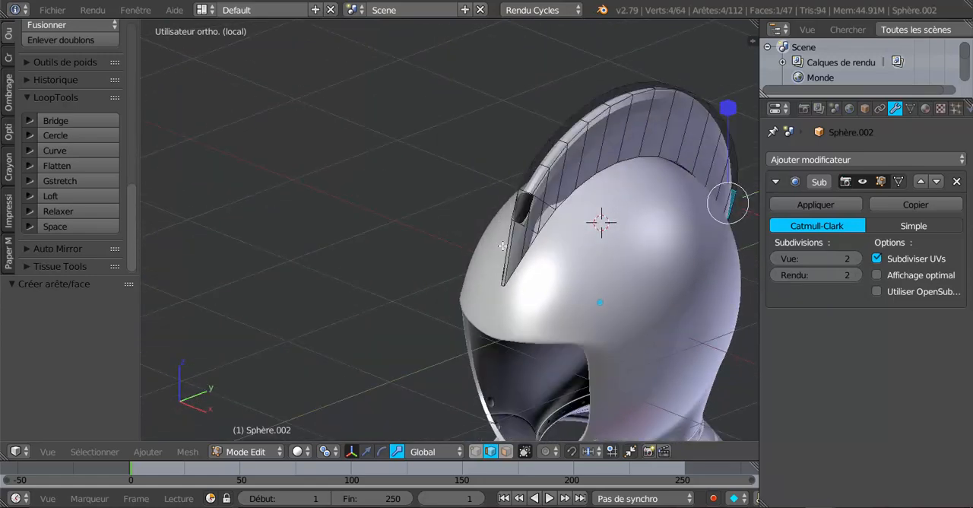
pyautogui.scroll(3, 502, 245)
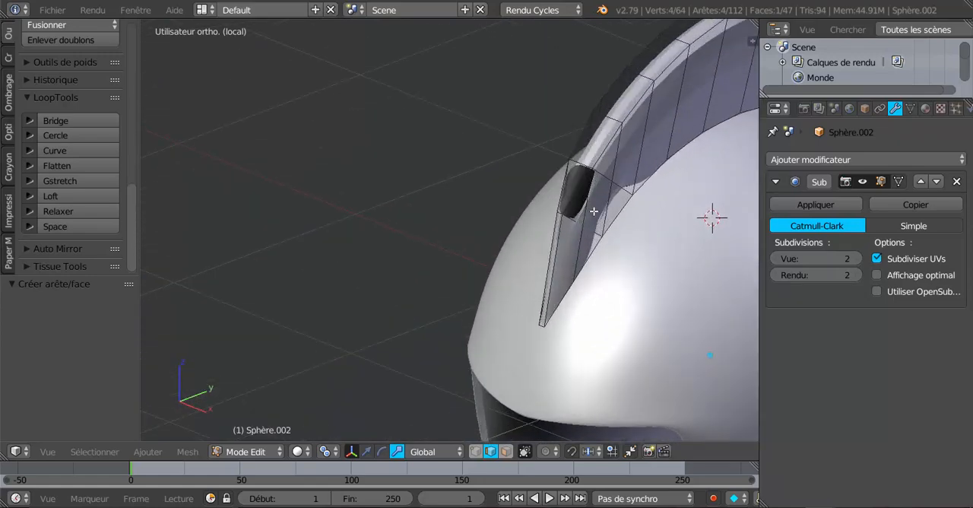
pyautogui.hotkey('ctrl', 'z')
pyautogui.keyDown('shift'); pyautogui.rightClick(590, 238); pyautogui.keyUp('shift')
pyautogui.scroll(-1, 601, 223)
pyautogui.hotkey('ctrl', 'z')
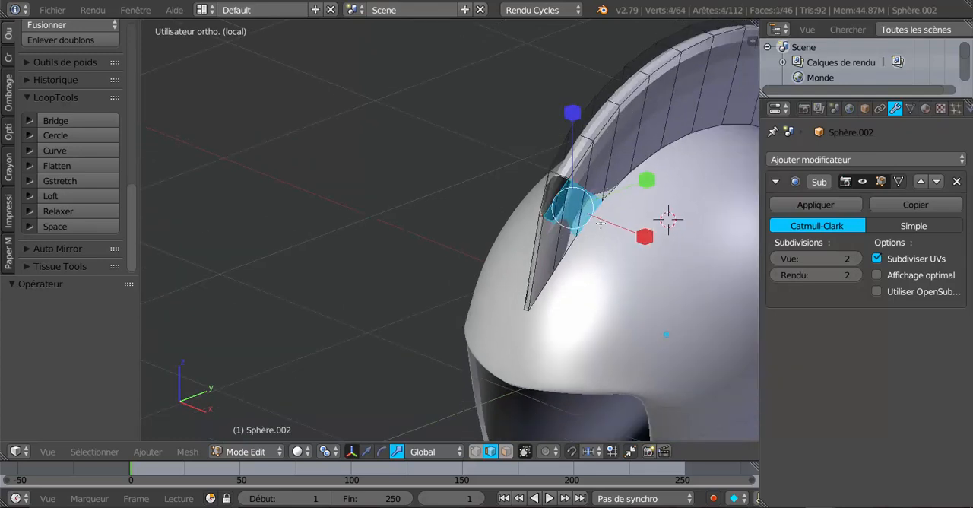
pyautogui.hotkey('ctrl', 'z')
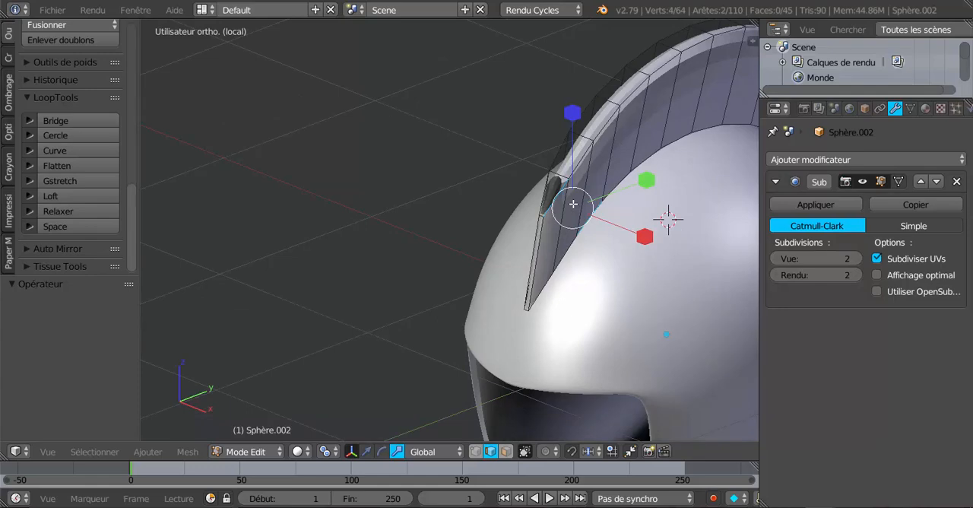
# Select the two opposite upper edges bordering the front gap of the crest and fill them with a face.
pyautogui.press('a')
pyautogui.scroll(2, 575, 199)
pyautogui.rightClick(585, 172)
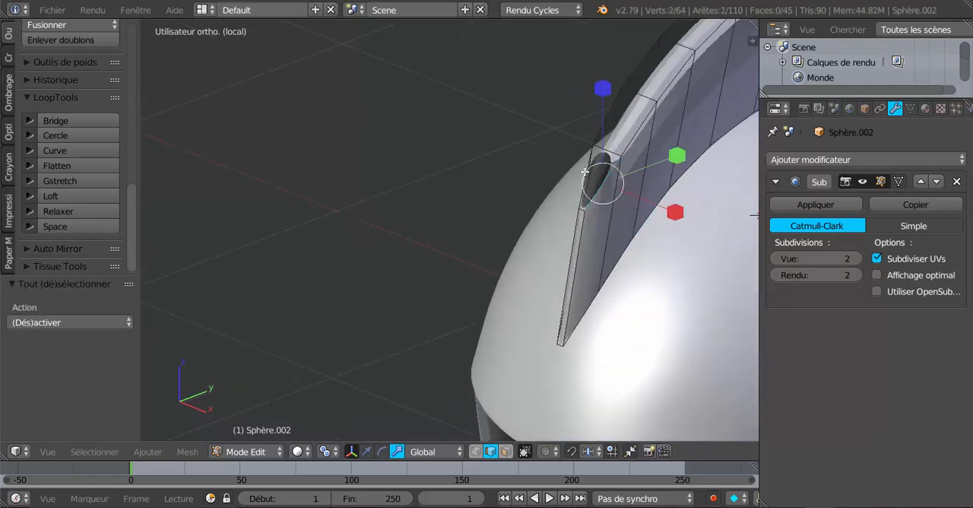
pyautogui.keyDown('shift'); pyautogui.rightClick(584, 172); pyautogui.keyUp('shift')
pyautogui.press('f')
pyautogui.scroll(-5, 473, 254)
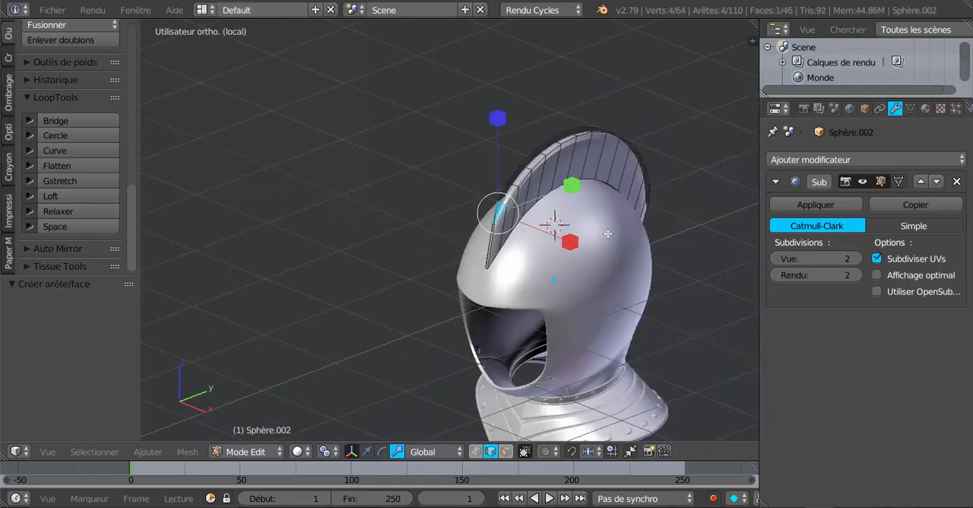
# Select the two opposite upper edges bordering the rear gap of the crest and fill them with a face.
pyautogui.moveTo(608, 233); pyautogui.dragTo(465, 177, button='middle')
pyautogui.scroll(4, 466, 177)
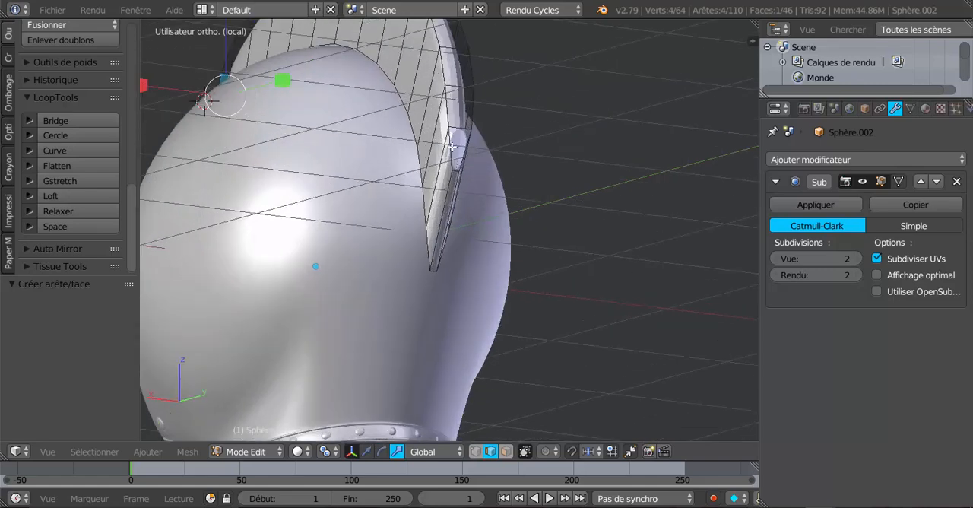
pyautogui.rightClick(453, 146)
pyautogui.scroll(2, 459, 162)
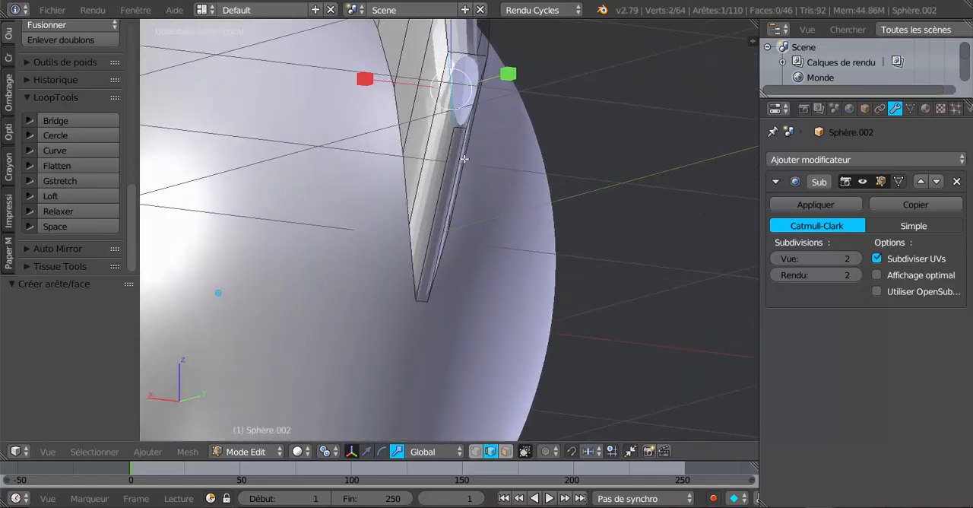
pyautogui.keyDown('alt'); pyautogui.rightClick(476, 99); pyautogui.keyUp('alt')
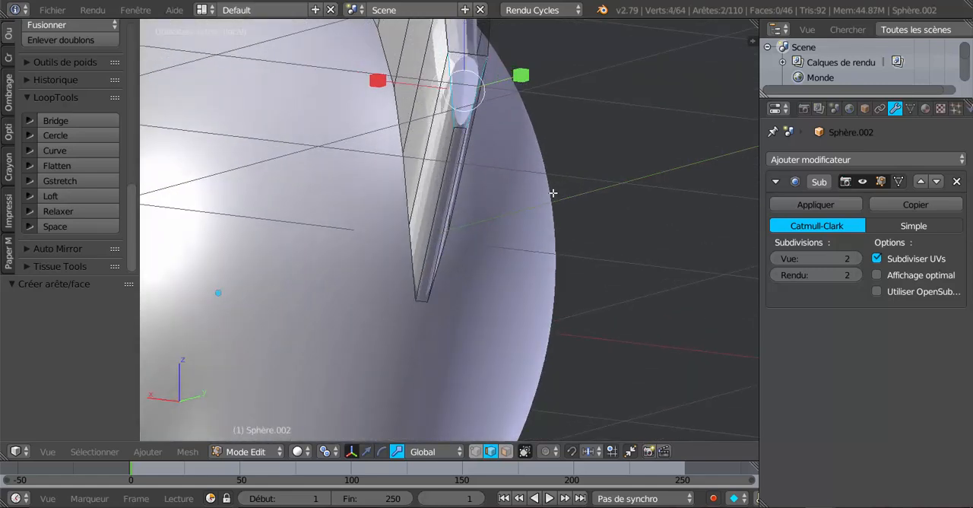
pyautogui.press('f')
pyautogui.scroll(-4, 553, 194)
# Select the face loop along the crest's upper rim, leaving out the end faces at the rear and front tips.
pyautogui.moveTo(515, 217); pyautogui.dragTo(636, 285, button='middle')
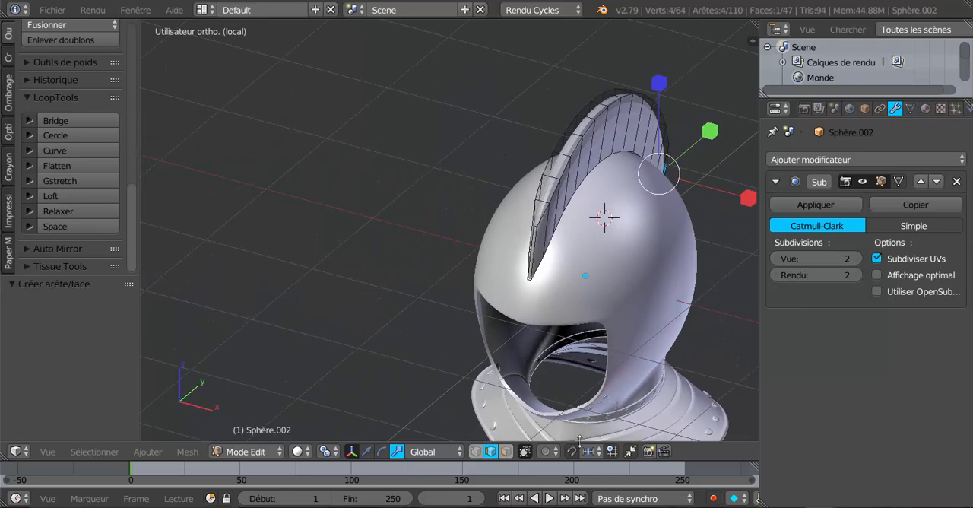
pyautogui.keyDown('alt'); pyautogui.rightClick(555, 168); pyautogui.keyUp('alt')
pyautogui.scroll(-3, 549, 203)
pyautogui.moveTo(546, 214); pyautogui.dragTo(379, 161, button='middle')
pyautogui.scroll(6, 470, 241)
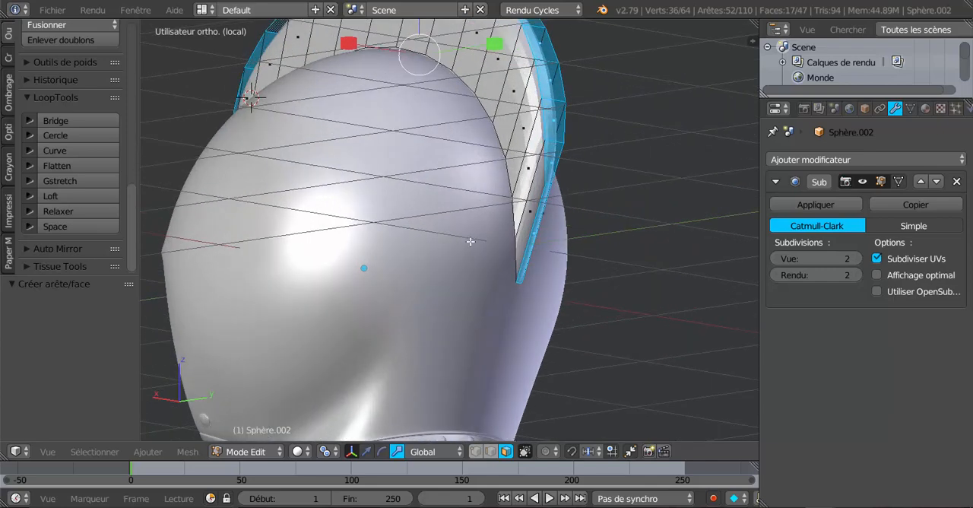
pyautogui.keyDown('shift'); pyautogui.rightClick(536, 229); pyautogui.keyUp('shift')
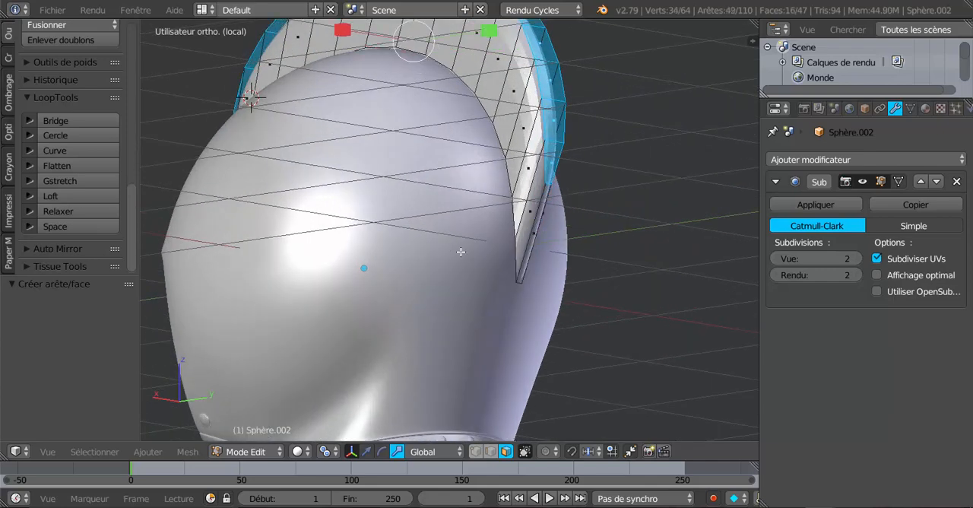
pyautogui.moveTo(461, 251); pyautogui.dragTo(629, 272, button='middle')
pyautogui.keyDown('shift'); pyautogui.rightClick(608, 169); pyautogui.keyUp('shift')
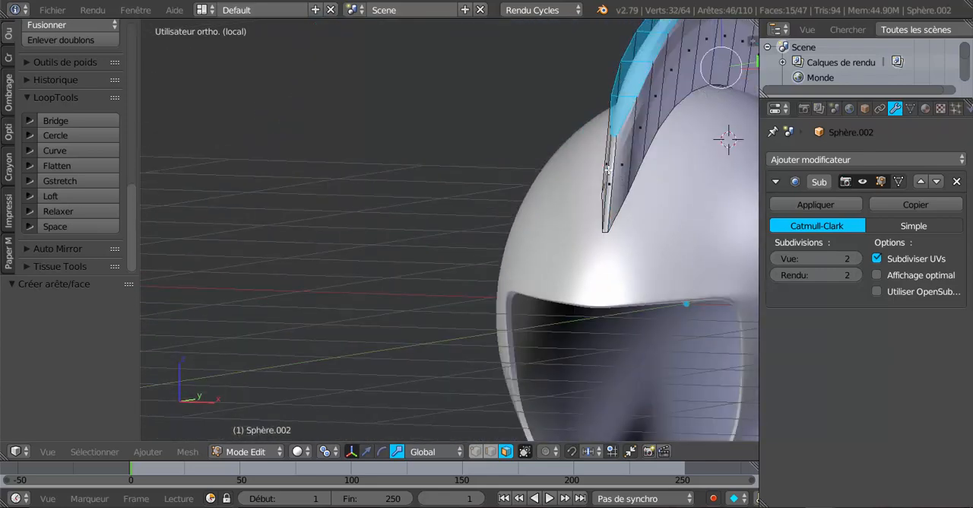
# Return to Object Mode and apply smooth shading to the crest.
pyautogui.scroll(-5, 609, 168)
pyautogui.moveTo(608, 169); pyautogui.dragTo(606, 287, button='middle')
pyautogui.scroll(2, 605, 287)
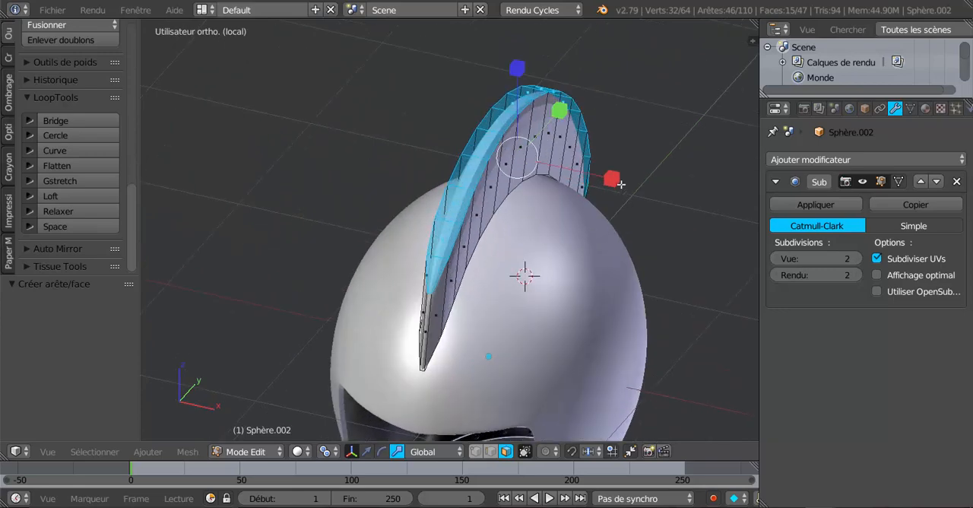
pyautogui.moveTo(619, 185); pyautogui.dragTo(586, 170)
pyautogui.press('Tab')
pyautogui.moveTo(557, 140); pyautogui.dragTo(476, 140, button='middle')
pyautogui.scroll(-3, 476, 140)
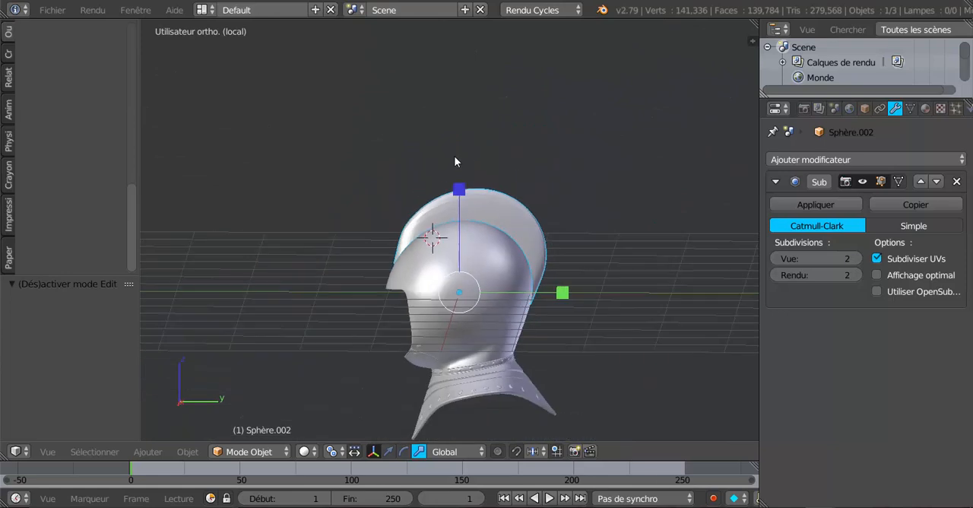
pyautogui.click(53, 11)
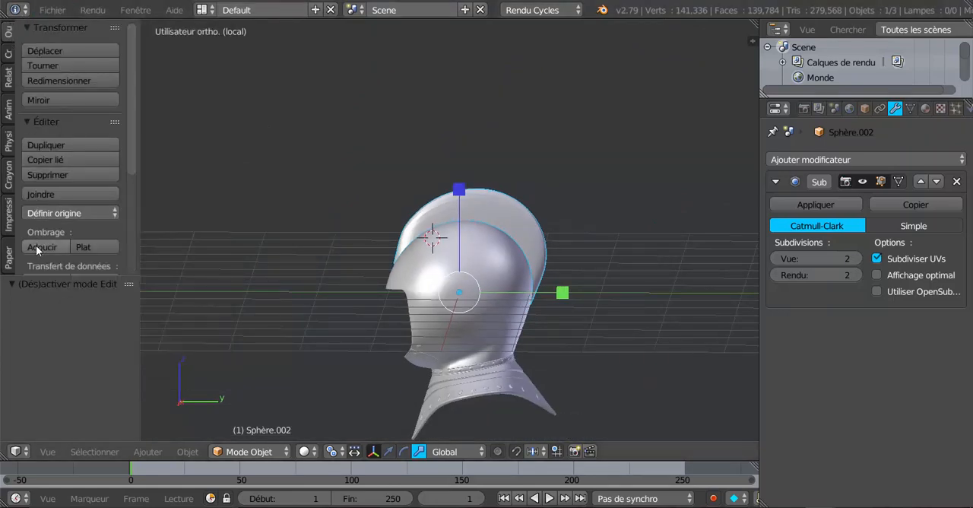
pyautogui.click(37, 248)
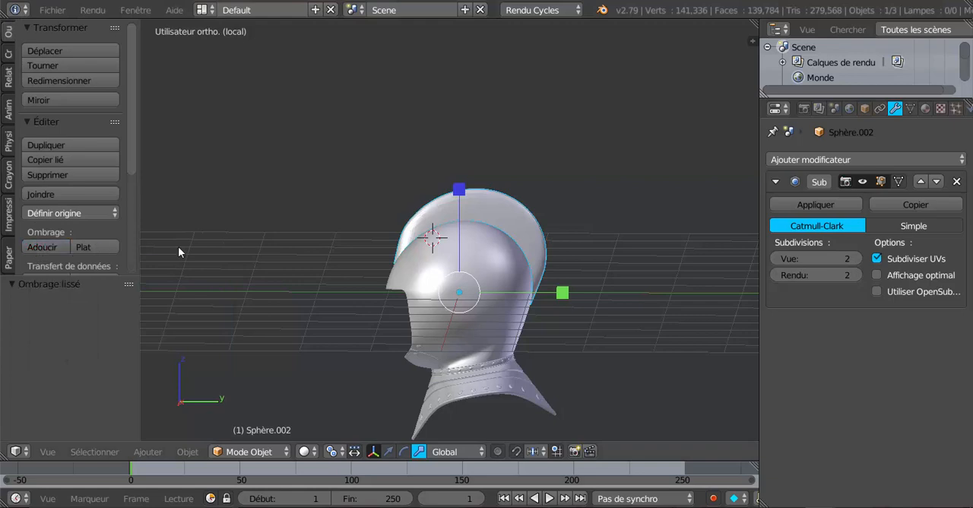
# Reopen the crest in Edit Mode, set the manipulator to translate with Normal orientation, and view it from the right side.
pyautogui.scroll(4, 160, 262)
pyautogui.moveTo(186, 264); pyautogui.dragTo(236, 270, button='middle')
pyautogui.moveTo(341, 280); pyautogui.dragTo(297, 278, button='middle')
pyautogui.scroll(-3, 298, 278)
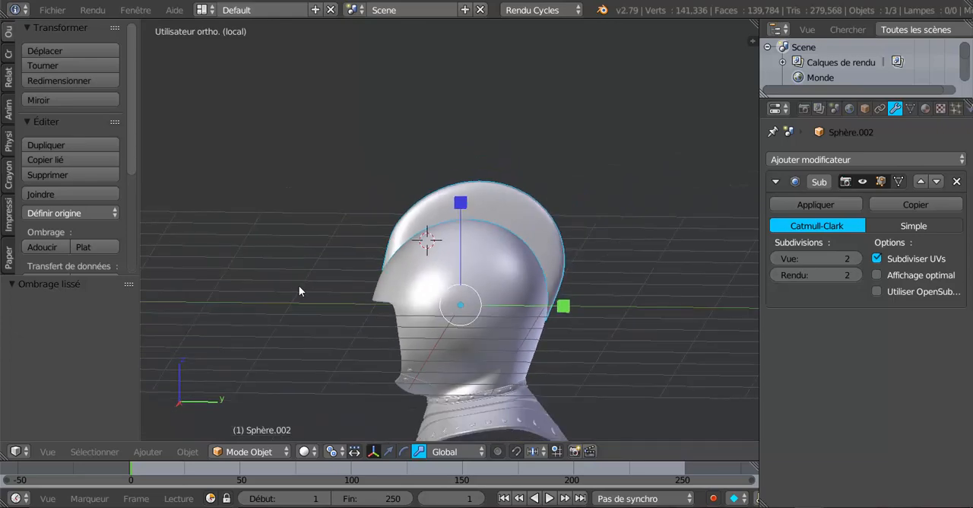
pyautogui.press('Tab')
pyautogui.moveTo(363, 286); pyautogui.dragTo(324, 280, button='middle')
pyautogui.click(366, 451)
pyautogui.moveTo(401, 293); pyautogui.dragTo(481, 287, button='middle')
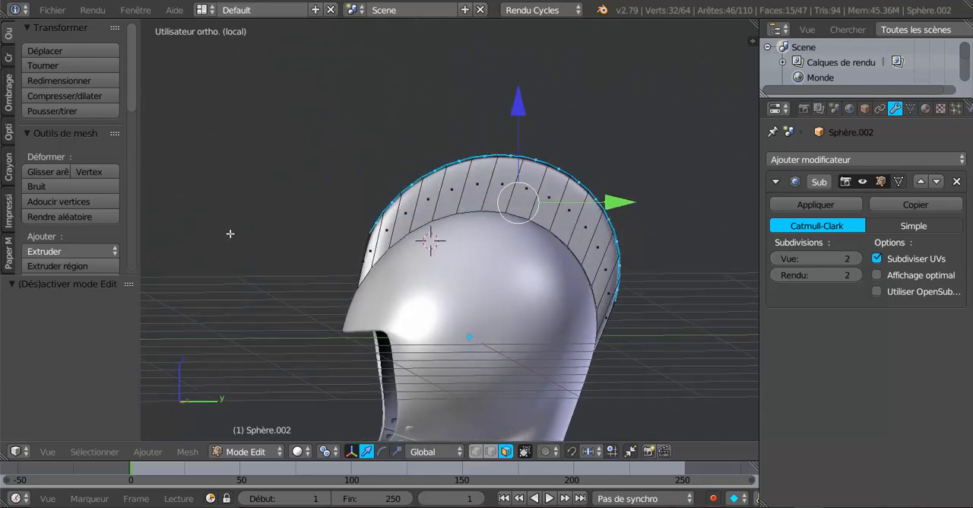
pyautogui.press('KP_3')
pyautogui.scroll(-2, 415, 214)
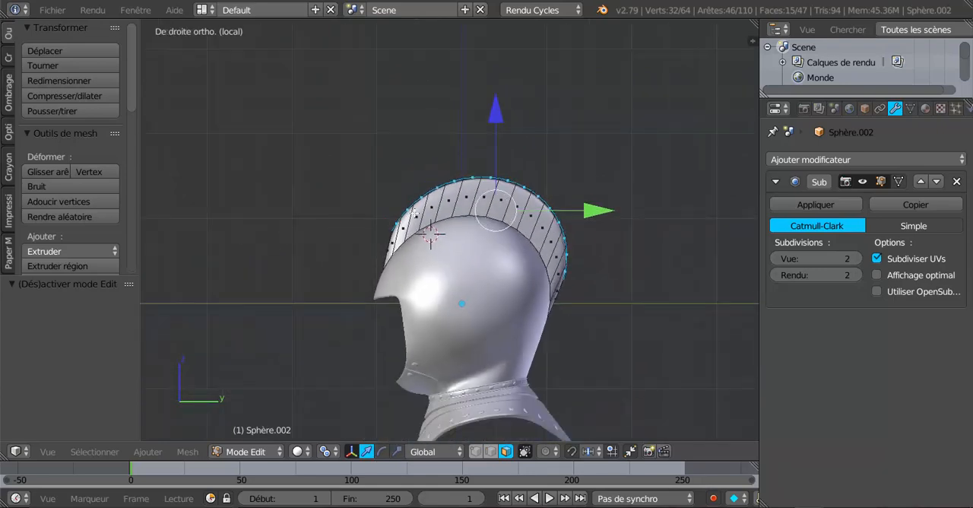
pyautogui.click(448, 453)
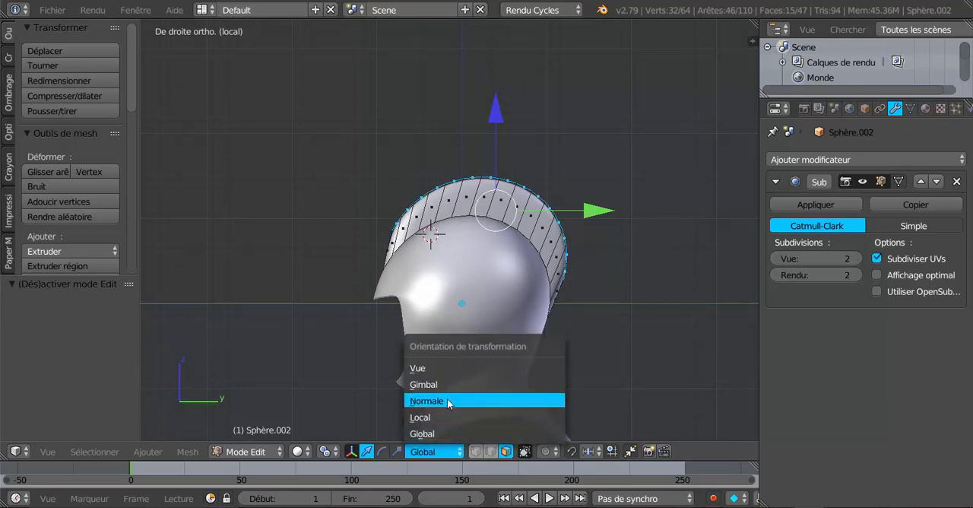
pyautogui.click(447, 400)
# Move the crest's selected upper rim faces outward along the normal Z axis and check the shape in Object Mode.
pyautogui.moveTo(532, 115); pyautogui.dragTo(518, 182)
pyautogui.moveTo(518, 183); pyautogui.dragTo(380, 264, button='middle')
pyautogui.scroll(3, 544, 282)
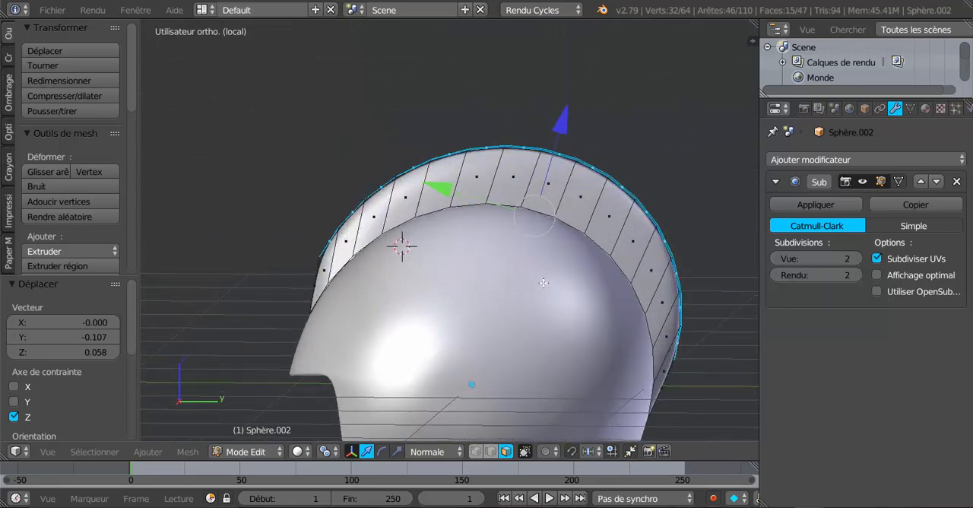
pyautogui.moveTo(544, 282)
pyautogui.mouseDown(button='middle')
pyautogui.moveTo(462, 244)
pyautogui.moveTo(440, 221)
pyautogui.moveTo(539, 271)
pyautogui.moveTo(646, 281)
pyautogui.moveTo(529, 308)
pyautogui.moveTo(507, 297)
pyautogui.moveTo(556, 317)
pyautogui.moveTo(516, 316)
pyautogui.moveTo(517, 274)
pyautogui.moveTo(461, 133)
pyautogui.moveTo(514, 278)
pyautogui.moveTo(544, 283)
pyautogui.mouseUp(button='middle')
pyautogui.press('Tab')
pyautogui.press('KP_Decimal')
pyautogui.press('Tab')
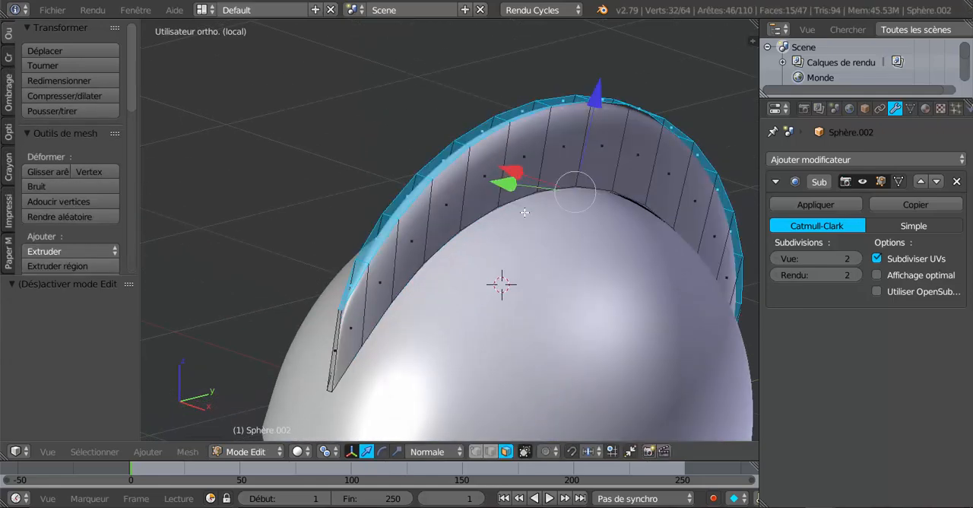
# Add an edge loop along the crest's sides, slid up close beneath its upper rim.
pyautogui.moveTo(525, 212)
pyautogui.mouseDown(button='middle')
pyautogui.moveTo(553, 215)
pyautogui.moveTo(516, 219)
pyautogui.mouseUp(button='middle')
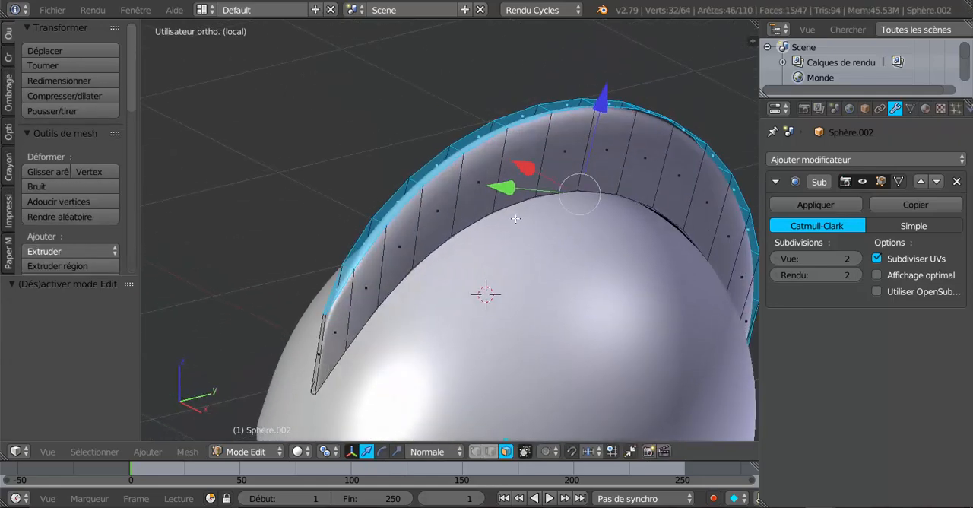
pyautogui.hotkey('ctrl', 'r')
pyautogui.click(460, 196)
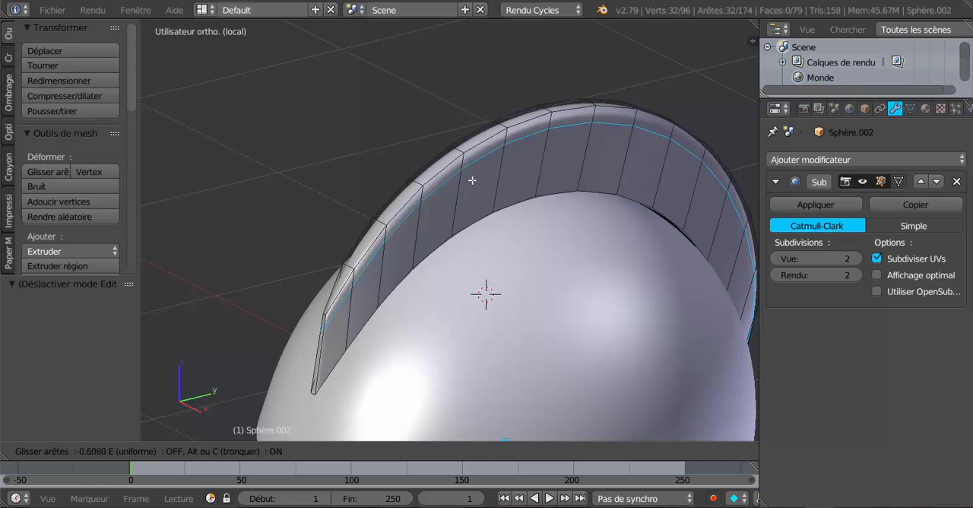
pyautogui.click(472, 180)
# Narrow the new edge loop along X, scaling by 0.690 in Normal orientation and by 0.615 in Global orientation.
pyautogui.moveTo(472, 180); pyautogui.dragTo(607, 198, button='middle')
pyautogui.click(397, 451)
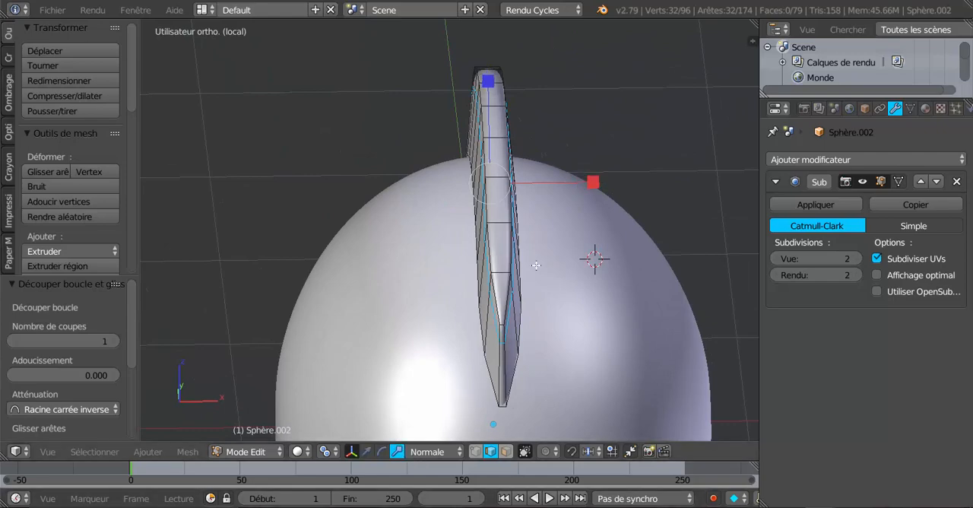
pyautogui.moveTo(594, 177); pyautogui.dragTo(569, 178)
pyautogui.moveTo(569, 178); pyautogui.dragTo(398, 247, button='middle')
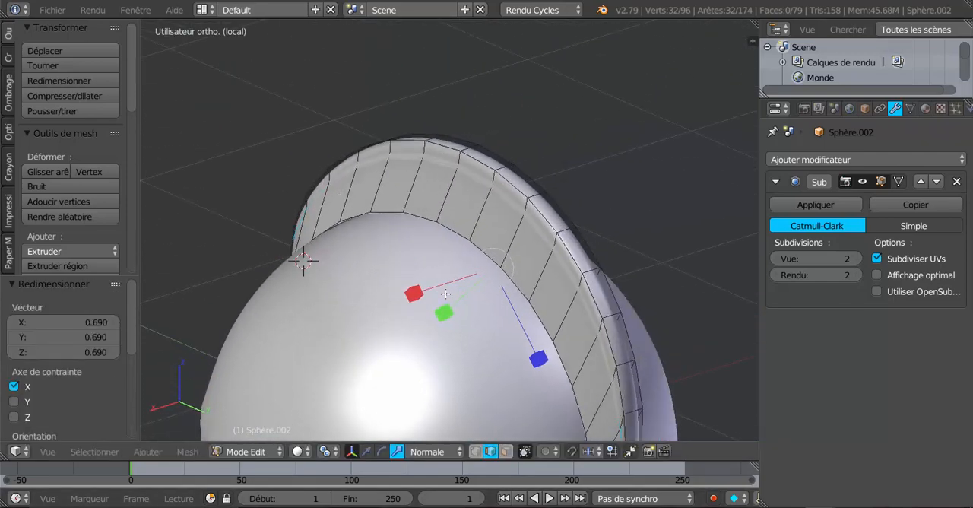
pyautogui.moveTo(445, 294); pyautogui.dragTo(402, 307, button='middle')
pyautogui.click(426, 452)
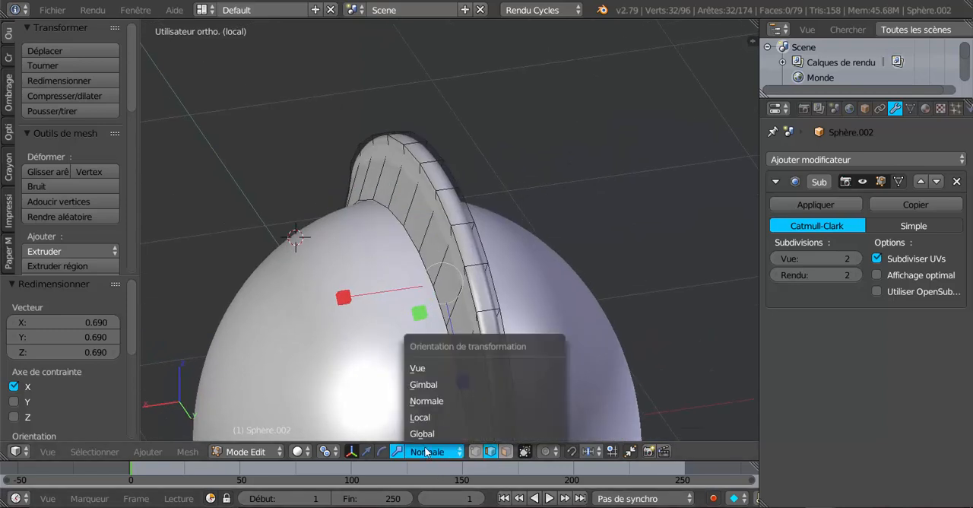
pyautogui.click(423, 433)
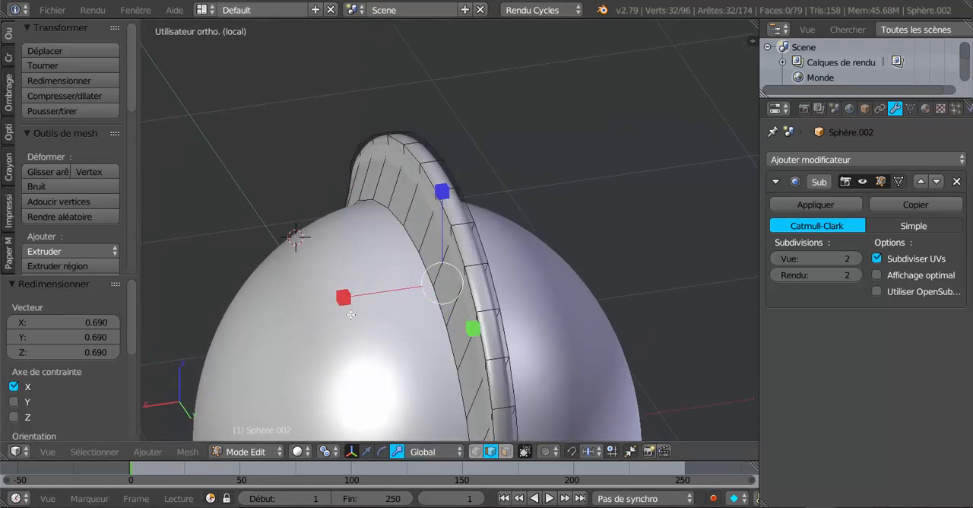
pyautogui.moveTo(347, 304); pyautogui.dragTo(384, 296)
pyautogui.moveTo(384, 296); pyautogui.dragTo(623, 303, button='middle')
# With viewport subdivision at 0, add another edge loop between the narrowed loop and the upper rim, and restore the subdivision to 2.
pyautogui.click(781, 262)
pyautogui.click(780, 262)
pyautogui.moveTo(691, 226); pyautogui.dragTo(494, 282, button='middle')
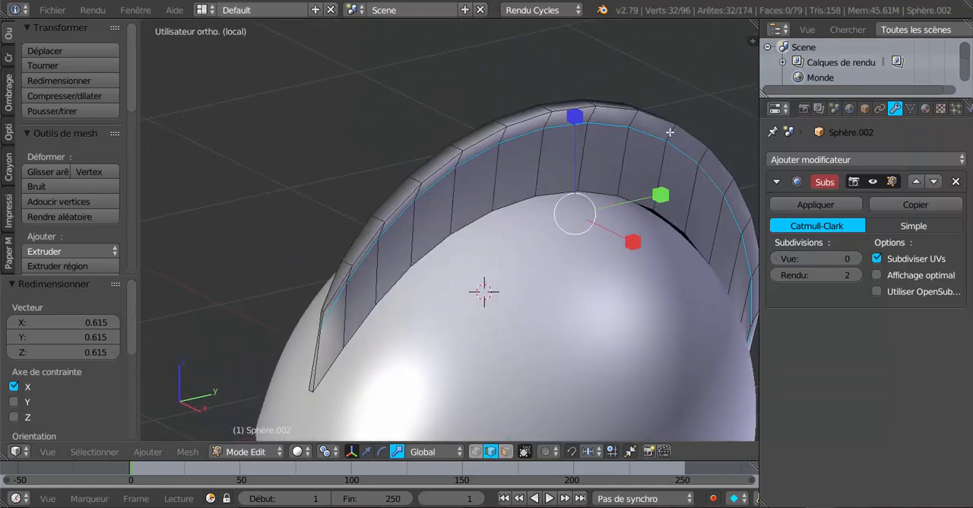
pyautogui.hotkey('ctrl', 'r')
pyautogui.click(670, 132)
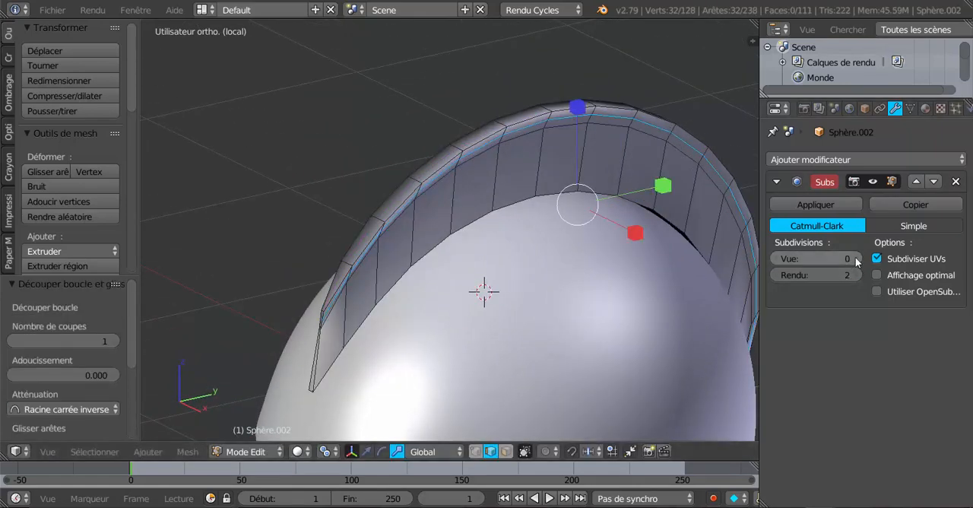
pyautogui.click(860, 261)
pyautogui.click(859, 261)
# Examine the smoothed crest in Object Mode from the rear, side and front of the helmet.
pyautogui.moveTo(647, 244); pyautogui.dragTo(687, 241, button='middle')
pyautogui.moveTo(645, 212); pyautogui.dragTo(690, 233)
pyautogui.press('Tab')
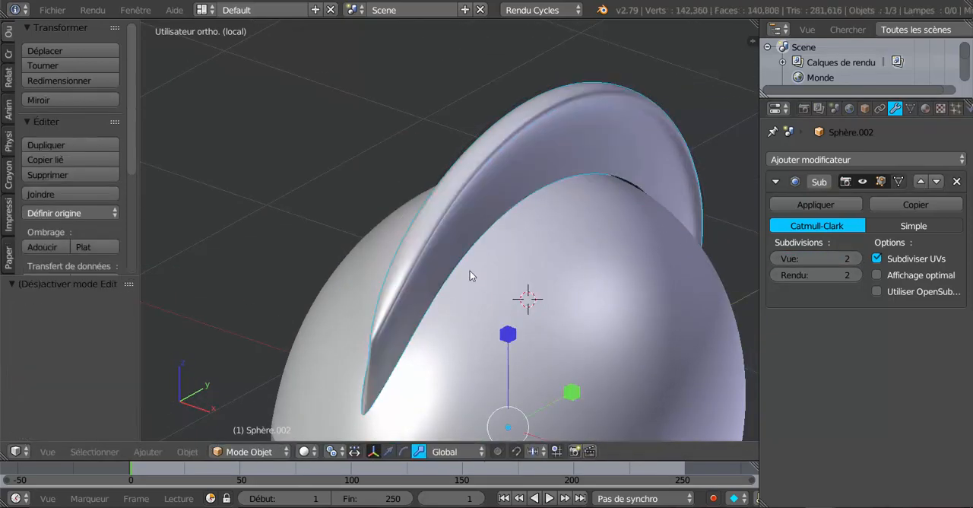
pyautogui.moveTo(470, 271); pyautogui.dragTo(667, 243, button='middle')
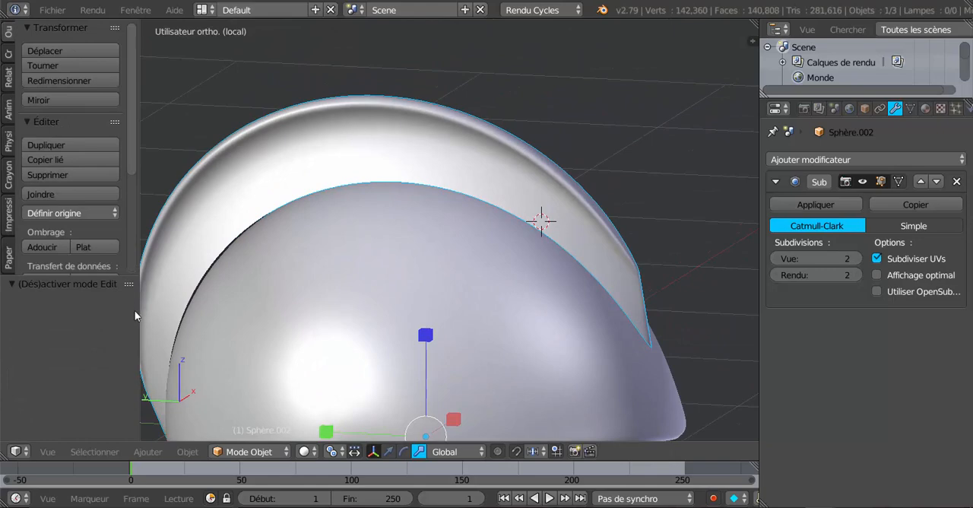
pyautogui.scroll(-5, 560, 220)
pyautogui.moveTo(540, 244); pyautogui.dragTo(306, 211, button='middle')
pyautogui.scroll(4, 312, 211)
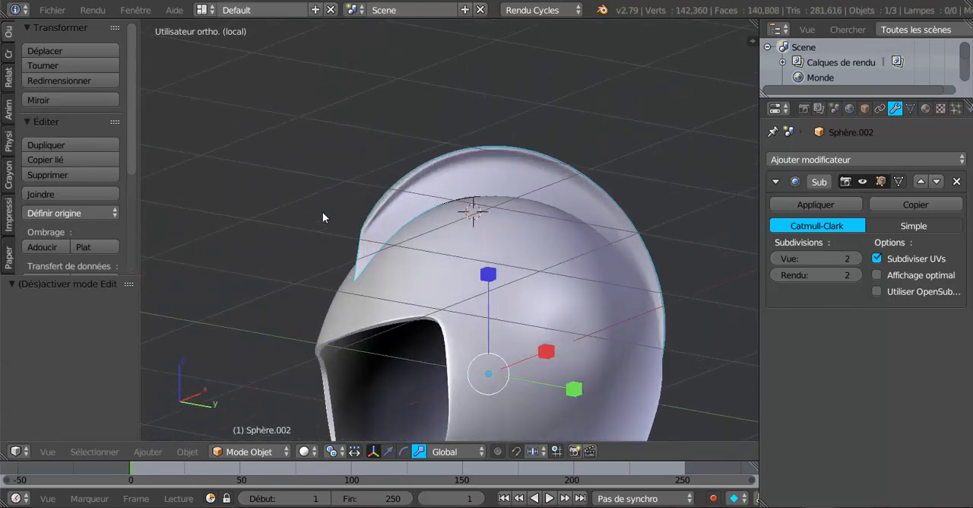
# Reopen the crest in Edit Mode and select the lower edge loop where it meets the helmet.
pyautogui.press('Tab')
pyautogui.moveTo(365, 258); pyautogui.dragTo(419, 245, button='middle')
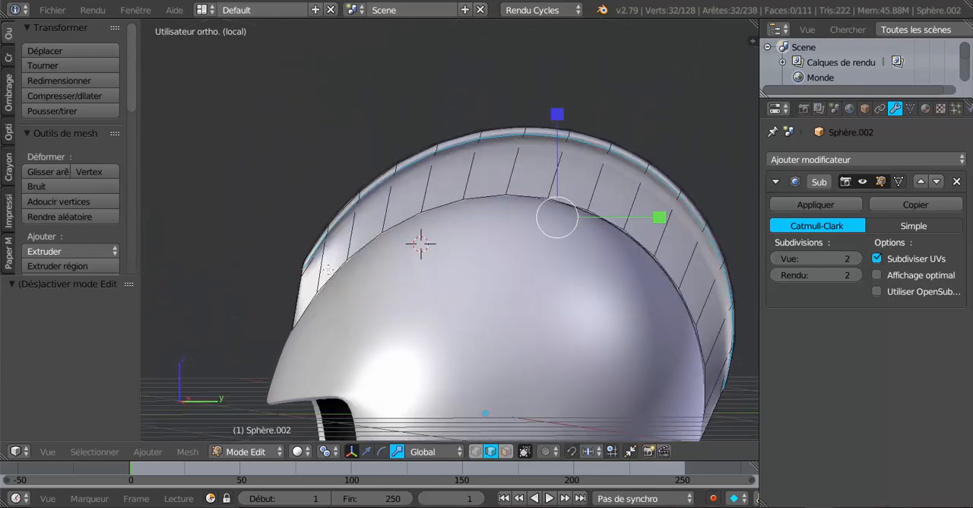
pyautogui.scroll(3, 438, 232)
pyautogui.scroll(-3, 494, 188)
pyautogui.moveTo(494, 189); pyautogui.dragTo(457, 274, button='middle')
pyautogui.moveTo(463, 305); pyautogui.dragTo(432, 286, button='middle')
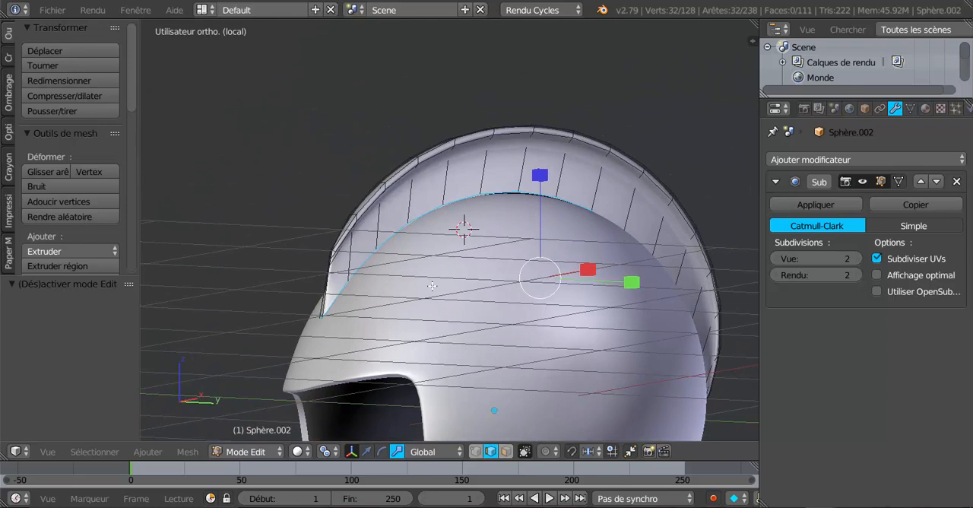
# From the right side view, translate the crest's lower edge loop slightly outward along the Z axis in Normal orientation.
pyautogui.click(430, 452)
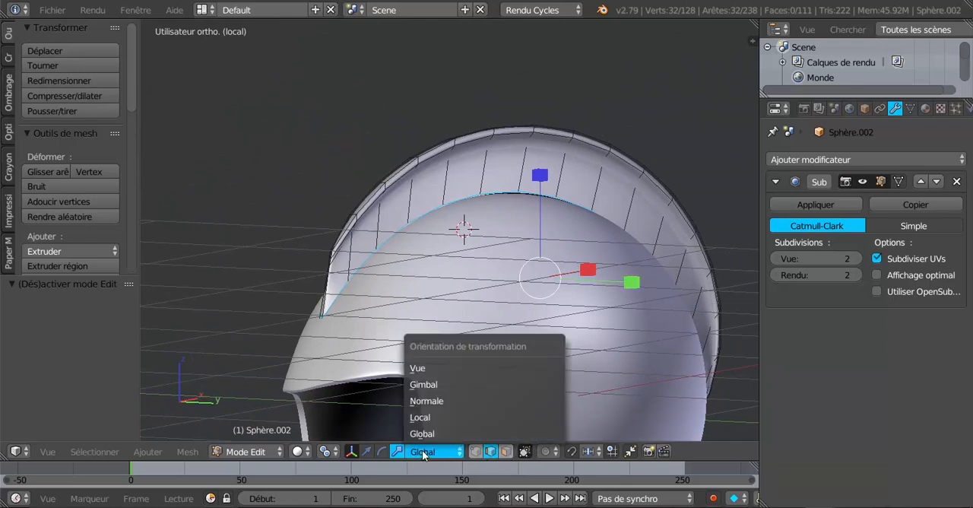
pyautogui.click(427, 400)
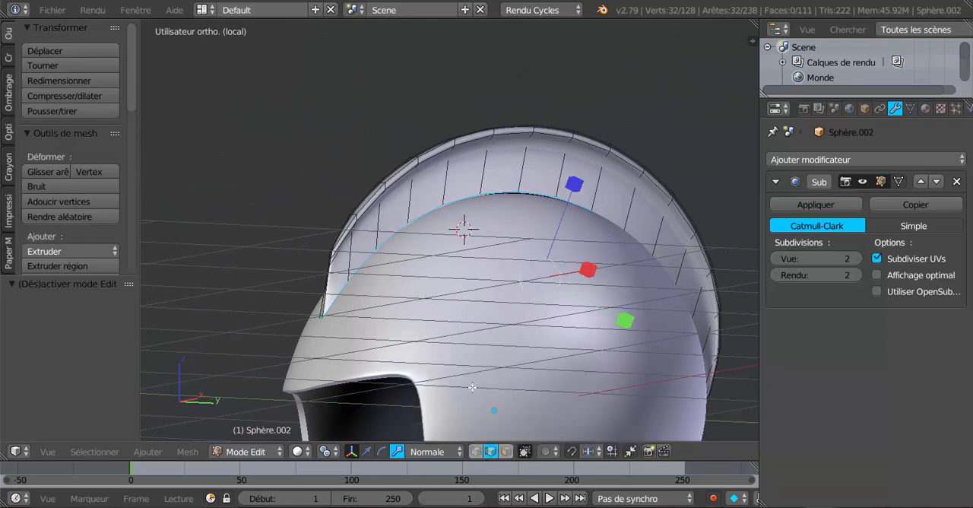
pyautogui.press('KP_1')
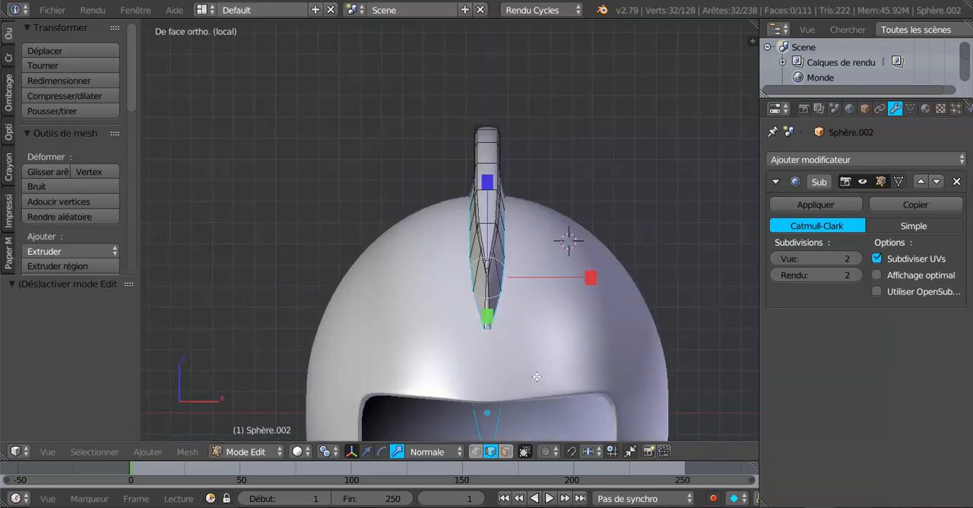
pyautogui.press('KP_3')
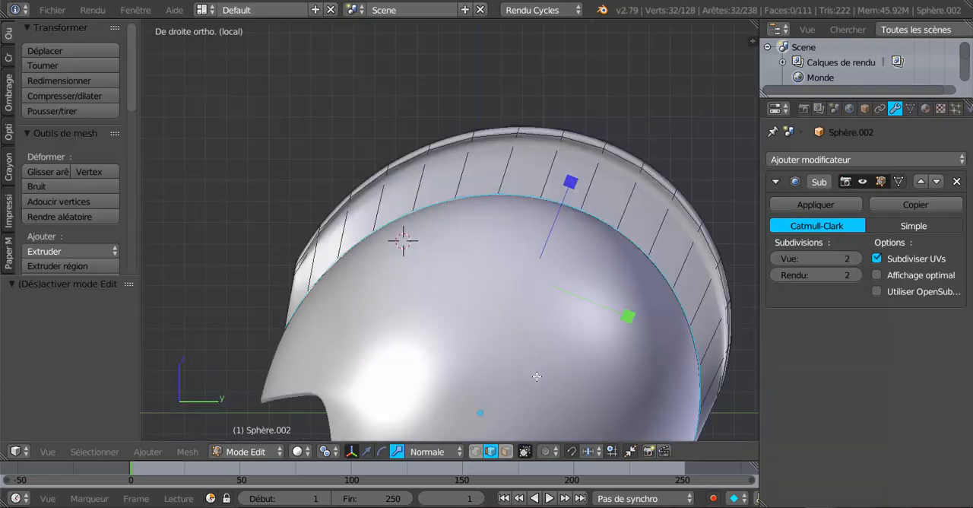
pyautogui.click(367, 452)
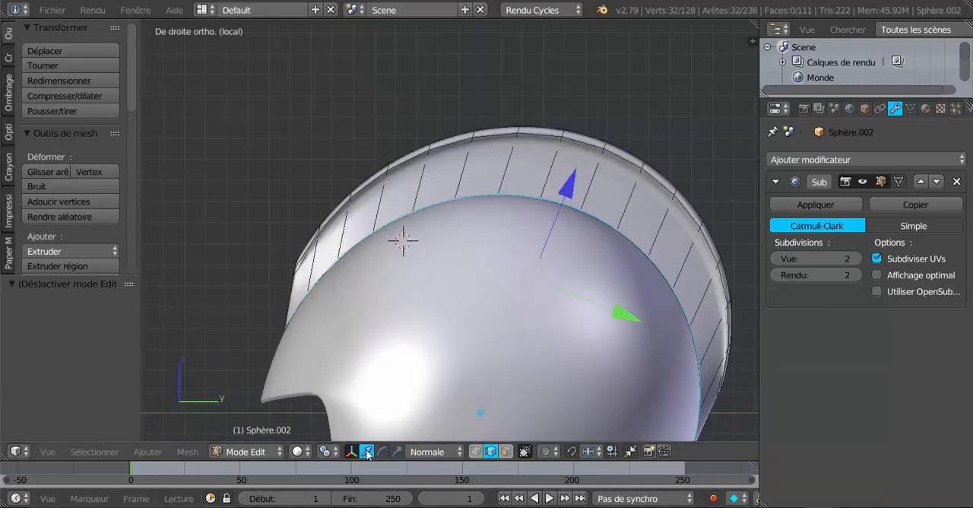
pyautogui.moveTo(567, 194); pyautogui.dragTo(571, 189)
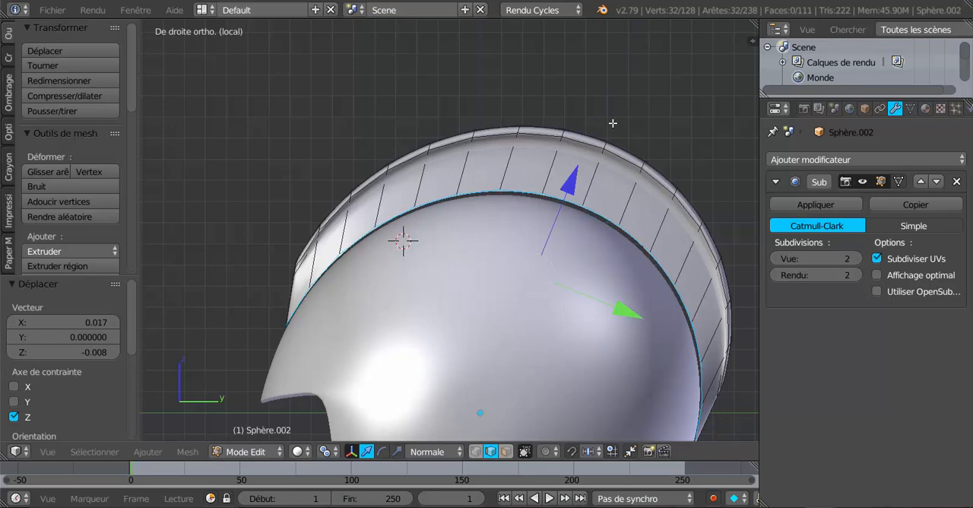
pyautogui.scroll(-1, 601, 142)
pyautogui.keyDown('shift'); pyautogui.moveTo(578, 191); pyautogui.dragTo(539, 134, button='middle'); pyautogui.keyUp('shift')
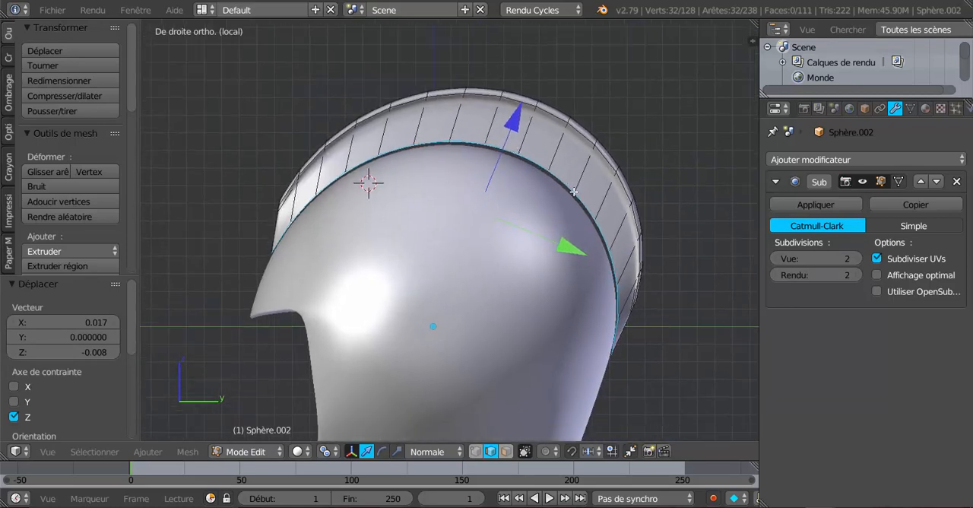
# Scale the lower edge loop by 1.024 on the normal X and Z axes, and set the transform orientation to Global.
pyautogui.click(397, 451)
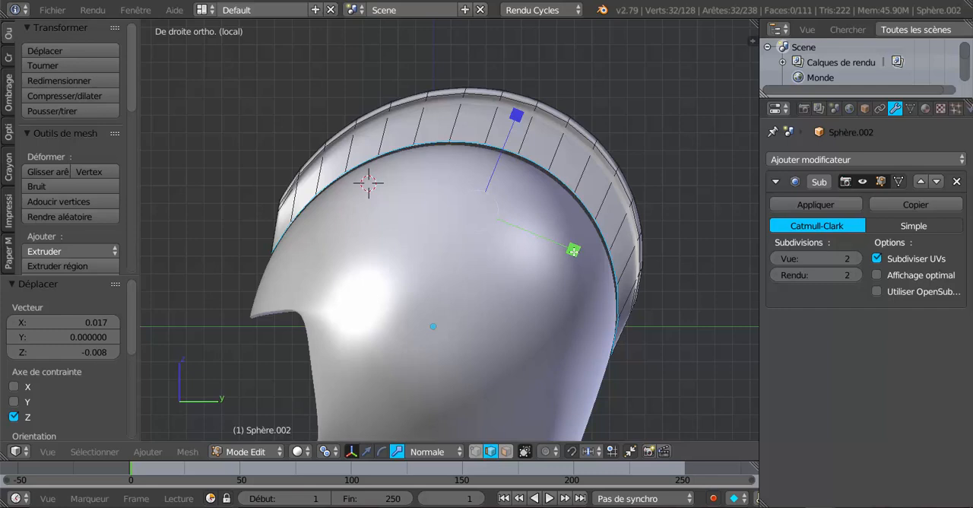
pyautogui.moveTo(574, 251); pyautogui.dragTo(576, 252)
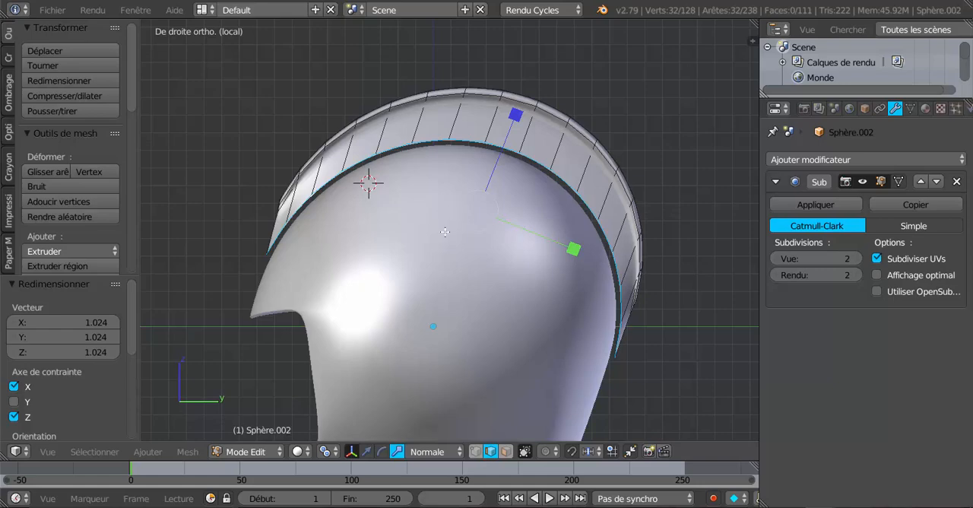
pyautogui.moveTo(235, 261); pyautogui.dragTo(402, 287, button='middle')
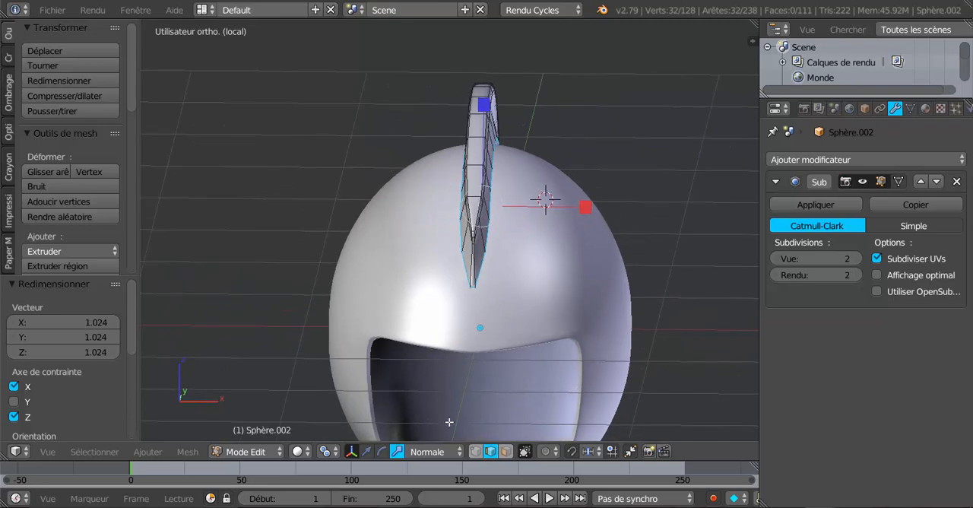
pyautogui.click(427, 452)
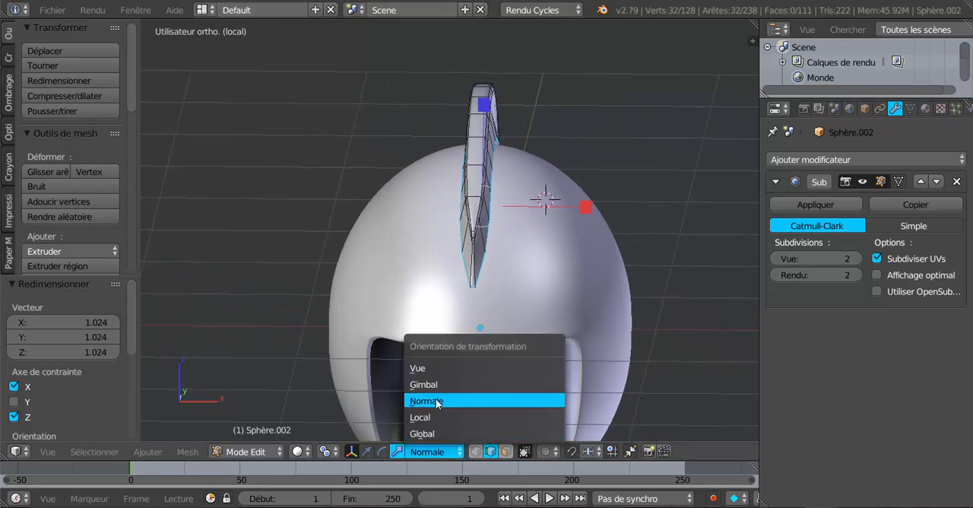
pyautogui.click(439, 433)
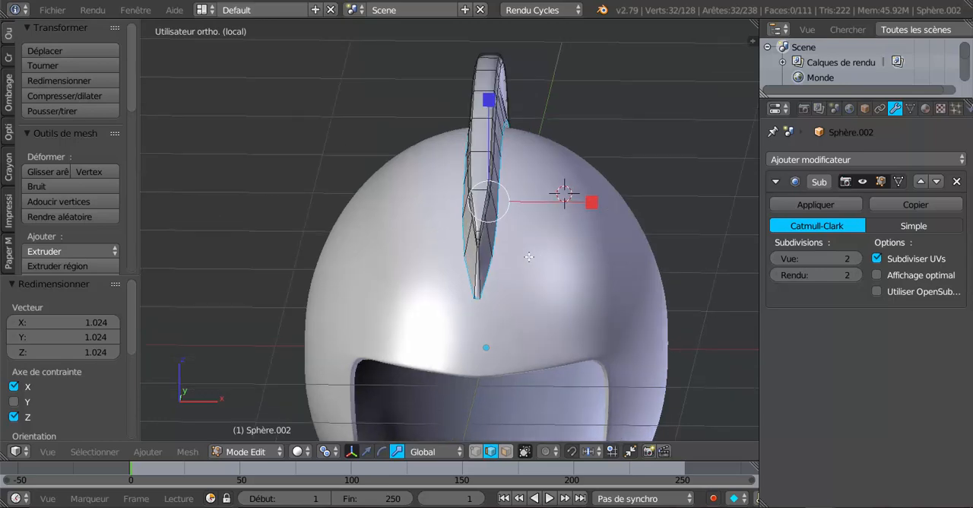
# Try extruding the crest's lower edge loop outward with a uniform scale of 1.085, and undo it.
pyautogui.moveTo(518, 259); pyautogui.dragTo(371, 248, button='middle')
pyautogui.scroll(3, 371, 248)
pyautogui.moveTo(413, 272); pyautogui.dragTo(626, 331, button='middle')
pyautogui.press('e')
pyautogui.press('s')
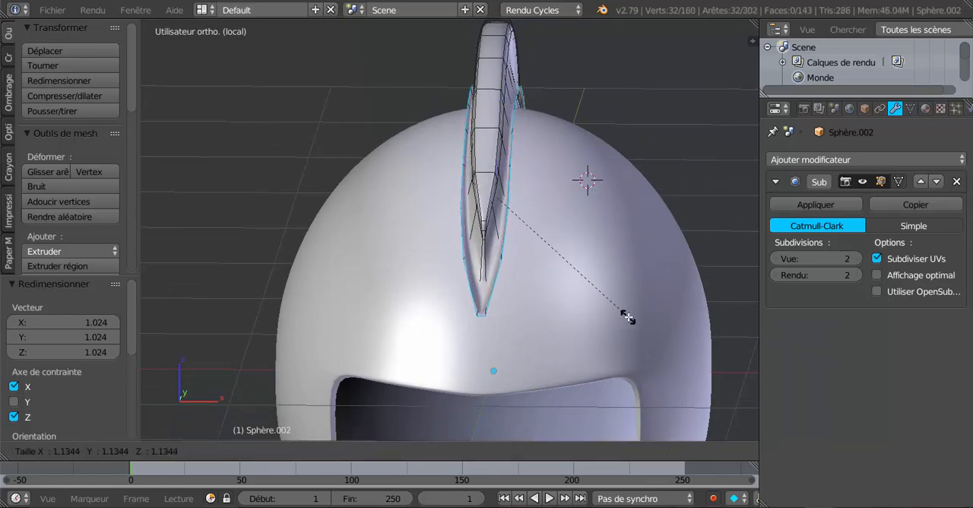
pyautogui.click(623, 313)
pyautogui.moveTo(624, 312); pyautogui.dragTo(509, 324, button='middle')
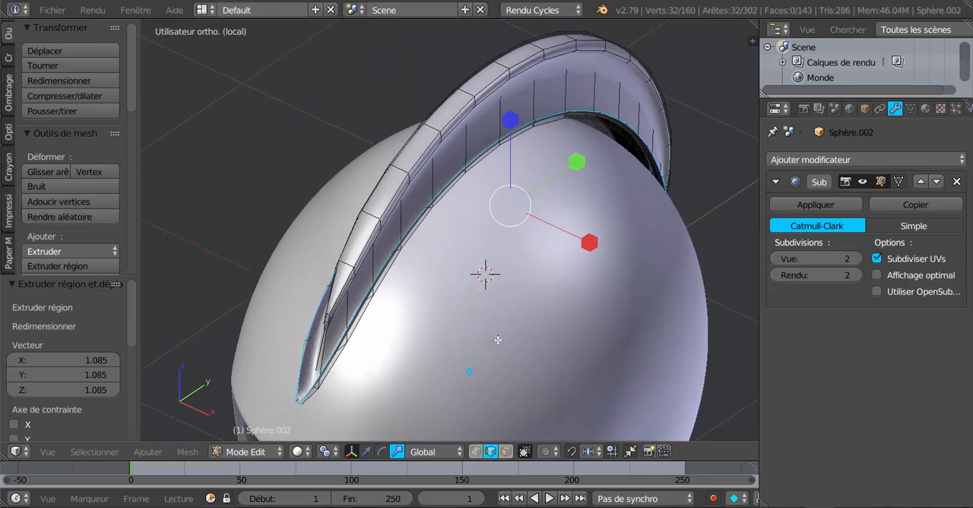
pyautogui.hotkey('ctrl', 'z')
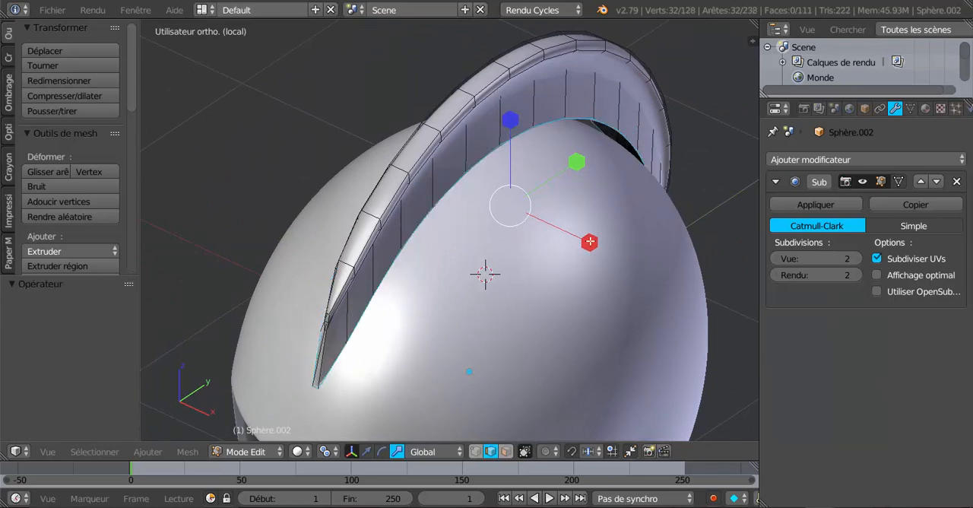
# Widen the lower edge loop by 1.050 along global X, extrude it in place and scale the extrusion by 1.364 along X.
pyautogui.moveTo(590, 241); pyautogui.dragTo(594, 240)
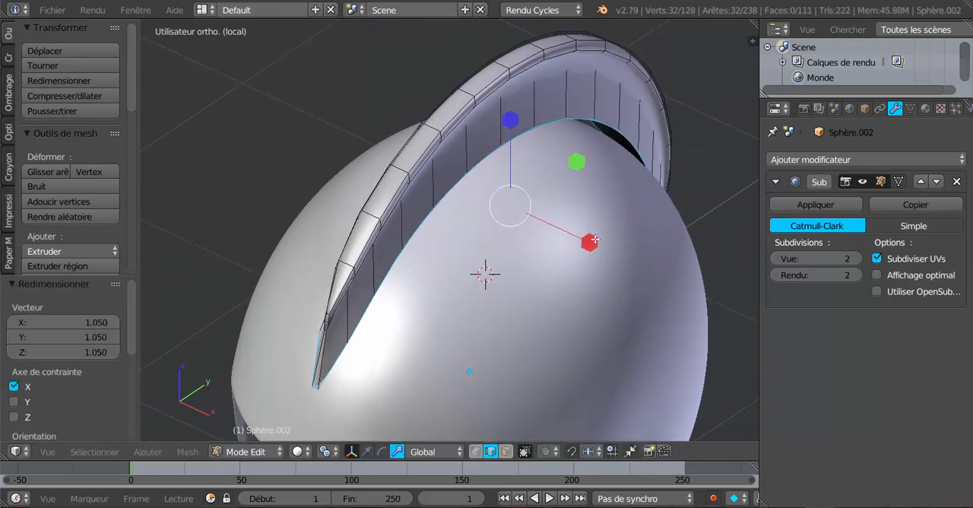
pyautogui.moveTo(531, 267); pyautogui.dragTo(521, 232, button='middle')
pyautogui.press('e')
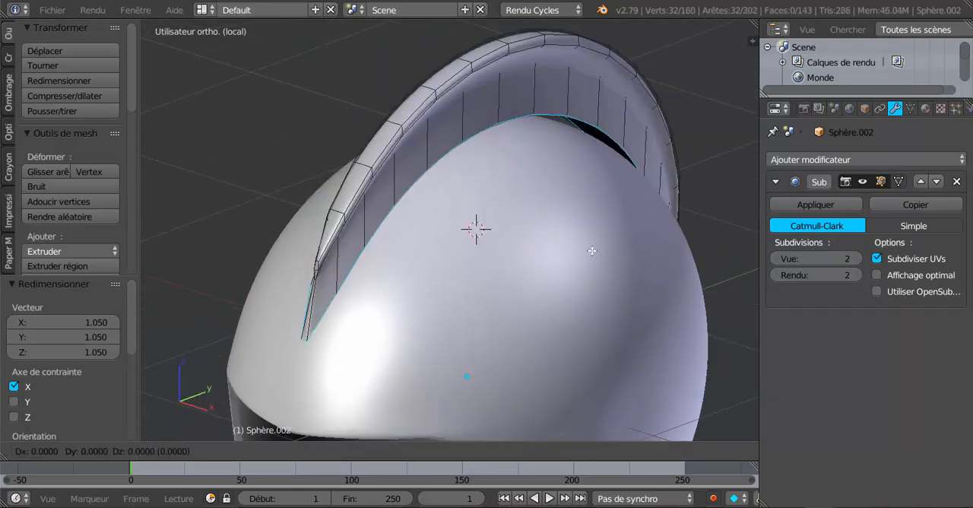
pyautogui.rightClick(592, 251)
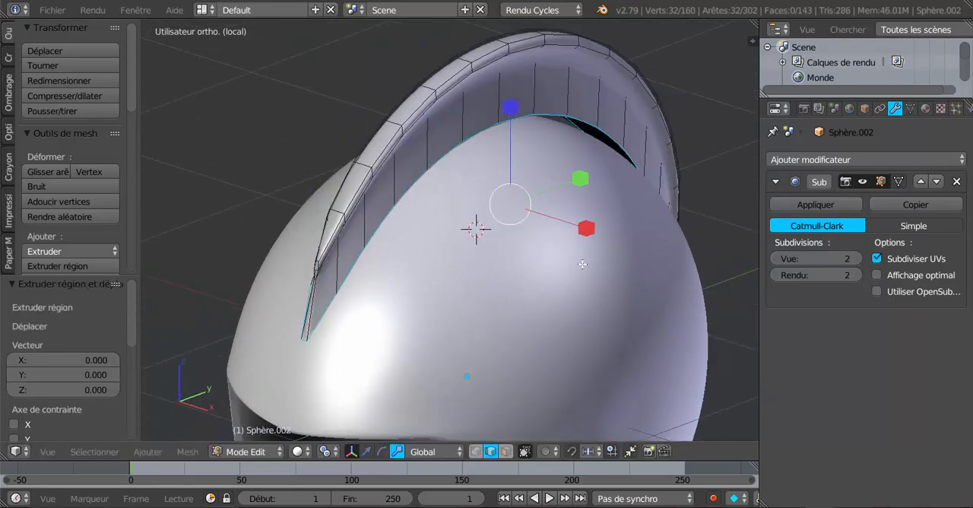
pyautogui.click(437, 451)
pyautogui.click(438, 436)
pyautogui.press('s')
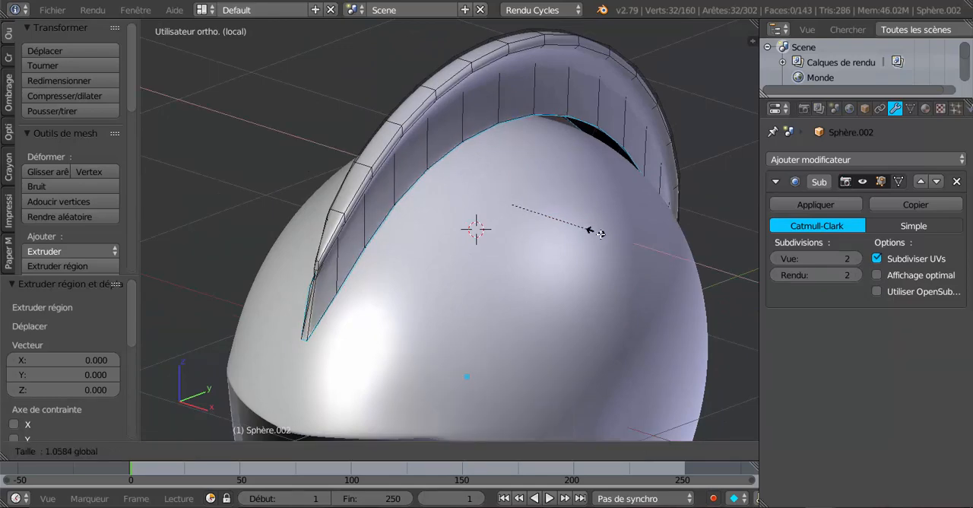
pyautogui.click(619, 243)
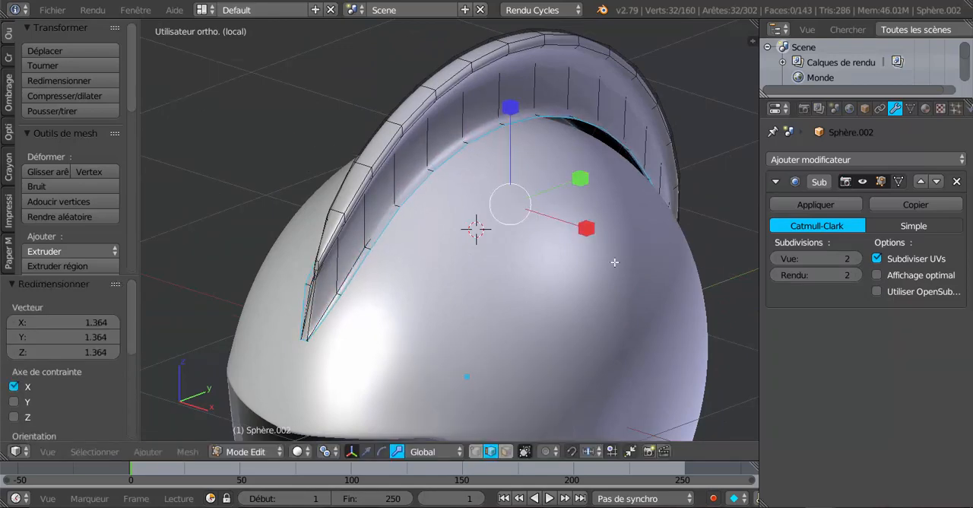
# Check the flared crest base in Object Mode, and reopen it in Edit Mode from the right side view.
pyautogui.moveTo(615, 262); pyautogui.dragTo(512, 244, button='middle')
pyautogui.press('Tab')
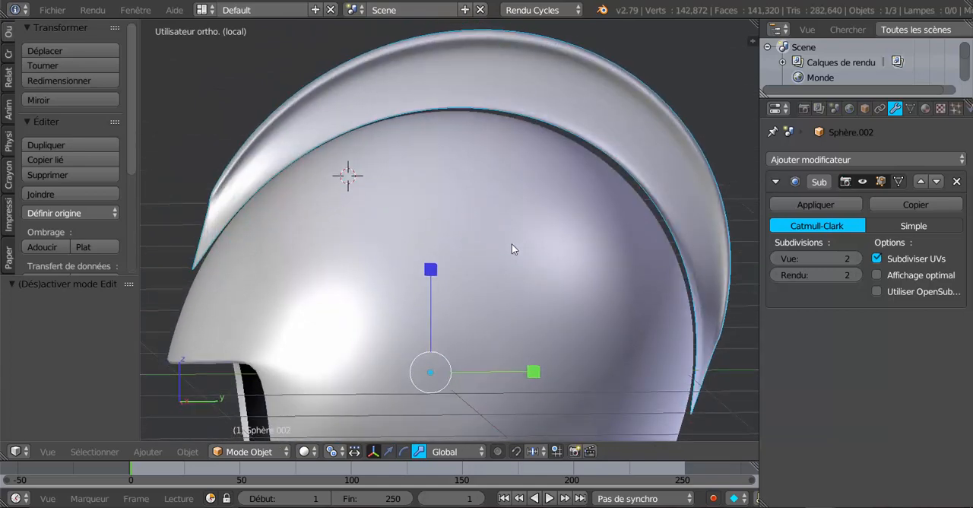
pyautogui.press('KP_3')
pyautogui.press('Tab')
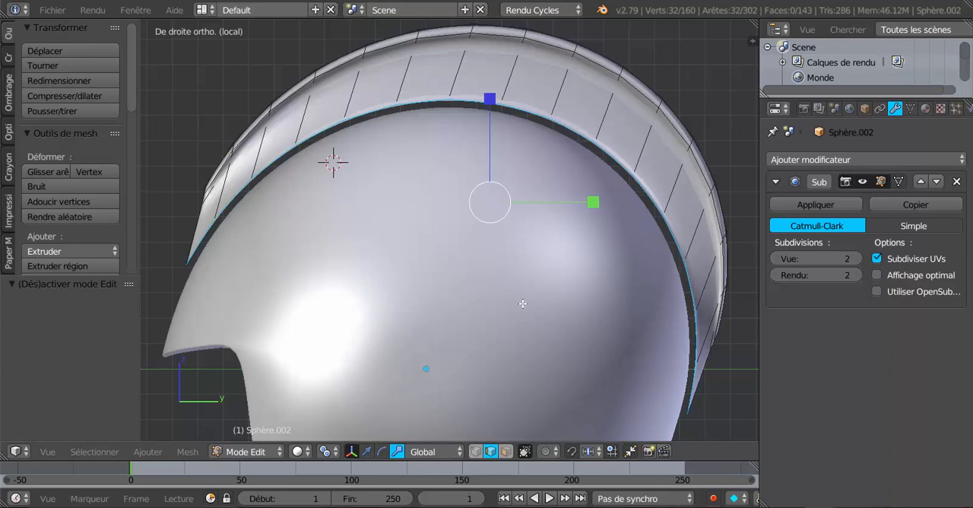
# Extrude the crest's lower edge loop in place and scale the extrusion uniformly by 0.901 in toward the helmet.
pyautogui.click(495, 242)
pyautogui.click(428, 452)
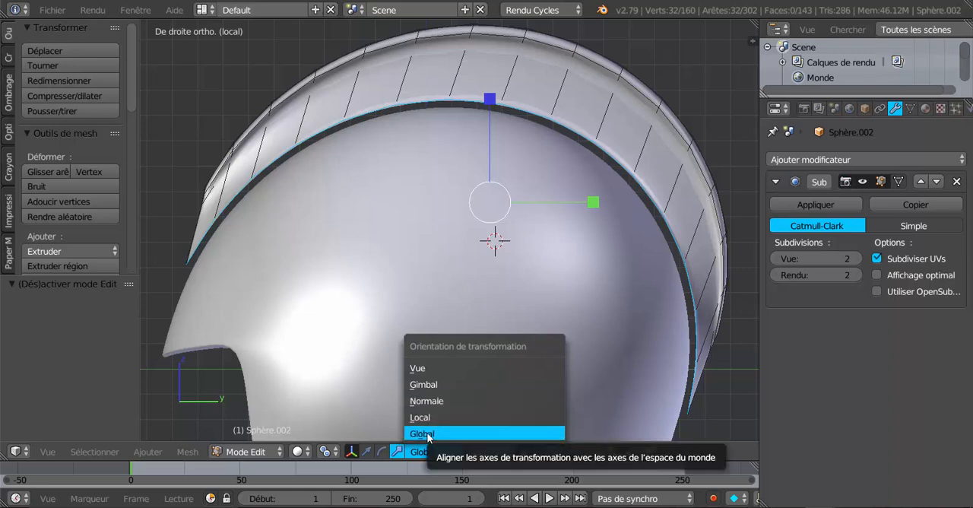
pyautogui.click(423, 434)
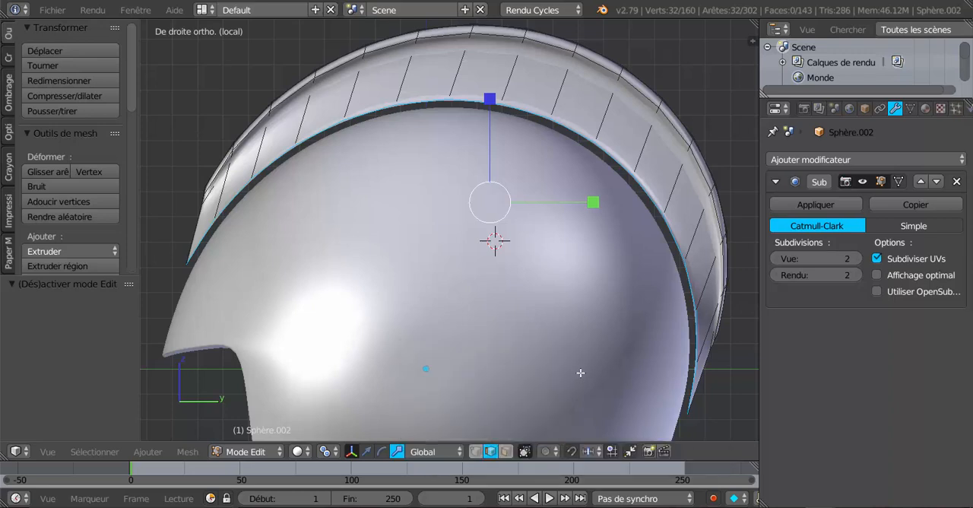
pyautogui.press('e')
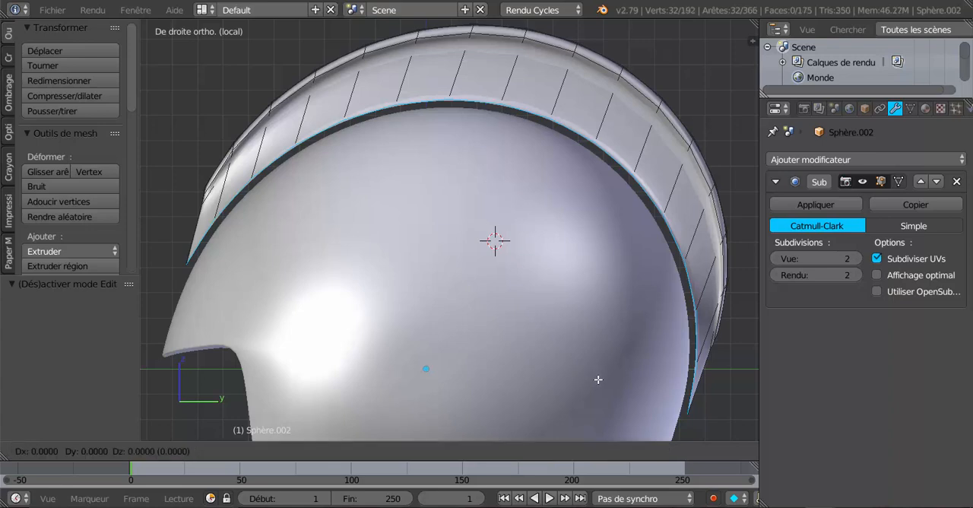
pyautogui.press('s')
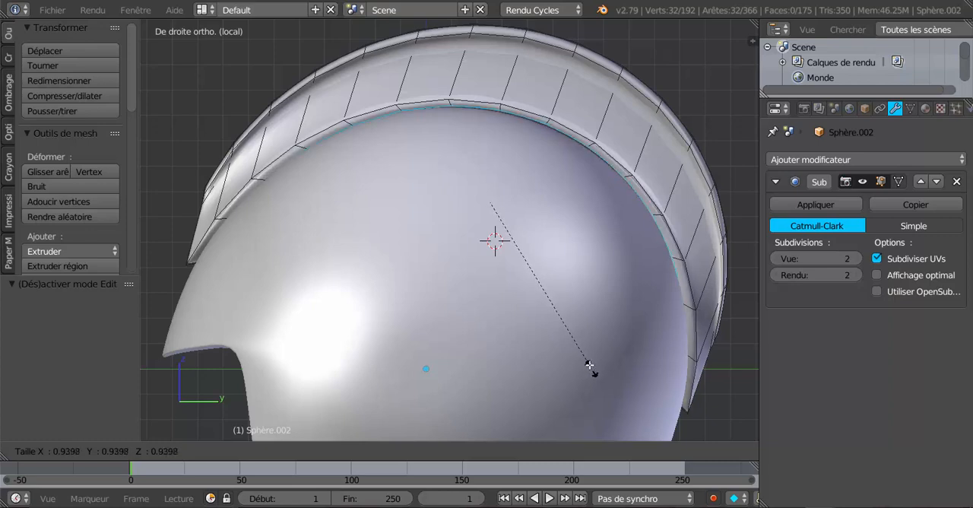
pyautogui.rightClick(580, 343)
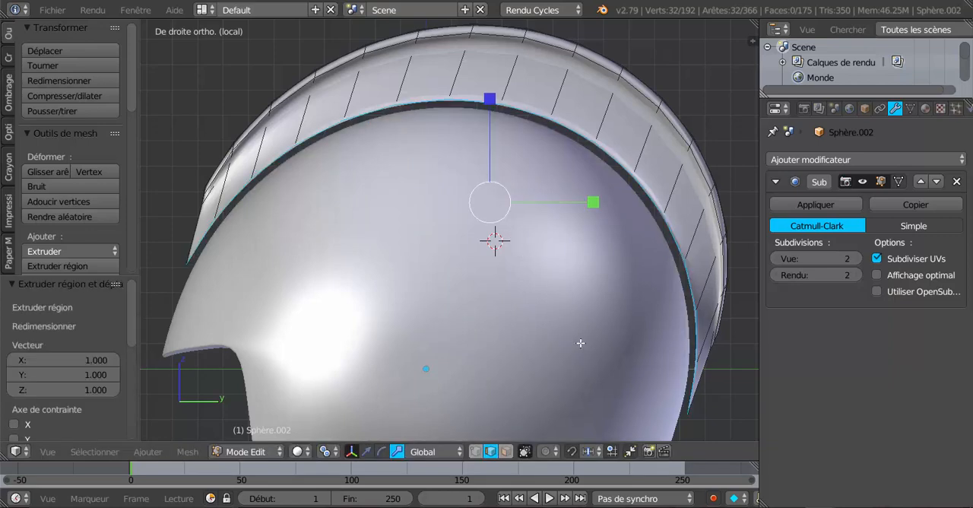
pyautogui.press('s')
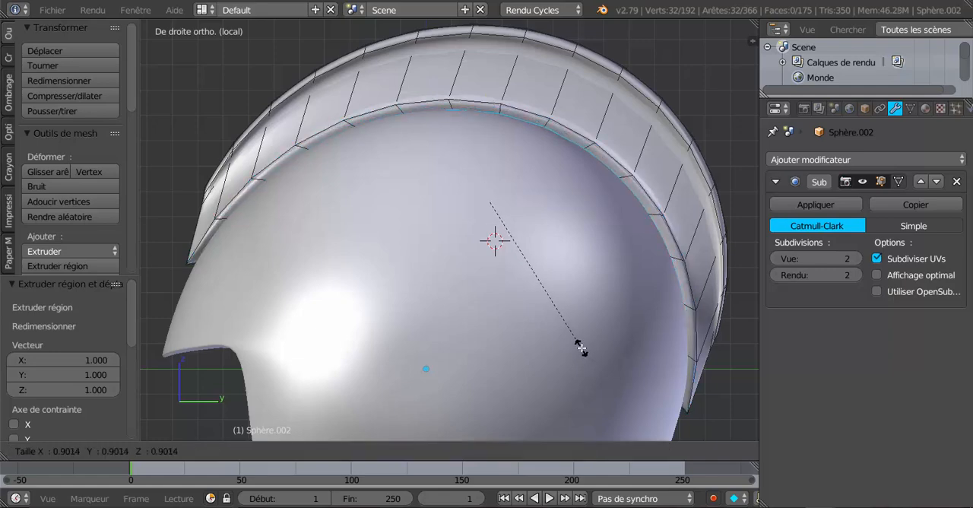
pyautogui.click(580, 347)
# Widen the extruded inner loop along global X, and check the crest's front tip in Object Mode.
pyautogui.moveTo(582, 347); pyautogui.dragTo(609, 285, button='middle')
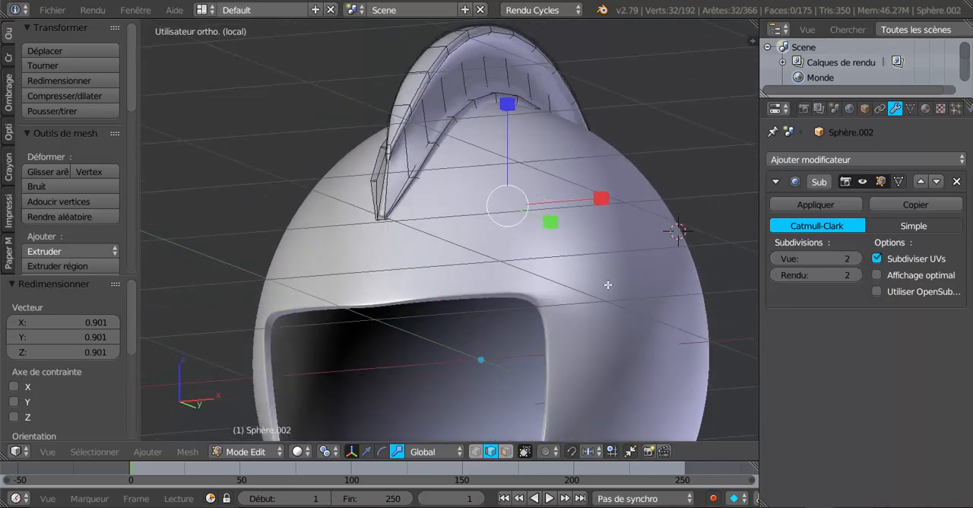
pyautogui.moveTo(502, 136); pyautogui.dragTo(467, 77, button='middle')
pyautogui.moveTo(517, 179); pyautogui.dragTo(585, 199, button='middle')
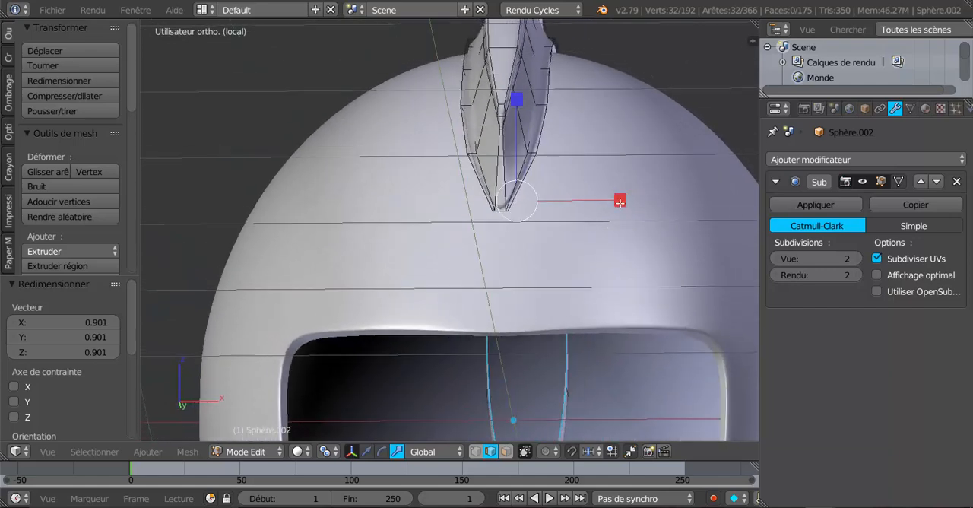
pyautogui.moveTo(620, 201); pyautogui.dragTo(639, 200)
pyautogui.press('Tab')
pyautogui.moveTo(617, 218); pyautogui.dragTo(561, 234, button='middle')
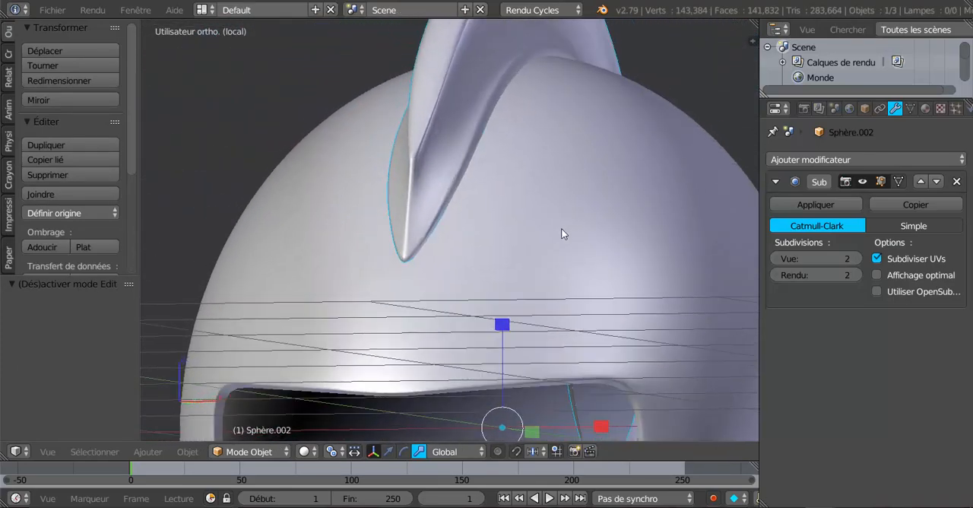
# Add one centered edge loop around the crest's new inner base strip and scale it by 1.084 along global X.
pyautogui.scroll(3, 456, 197)
pyautogui.press('Tab')
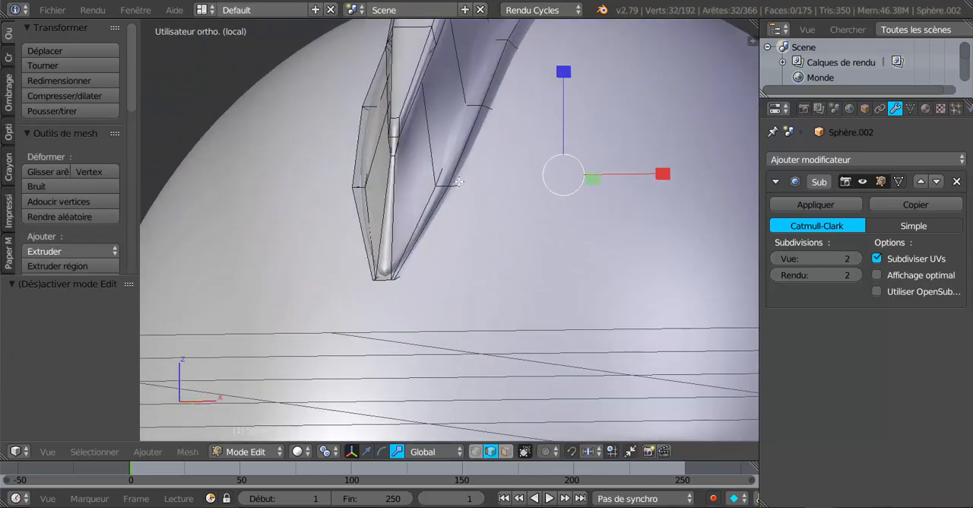
pyautogui.hotkey('ctrl', 'r')
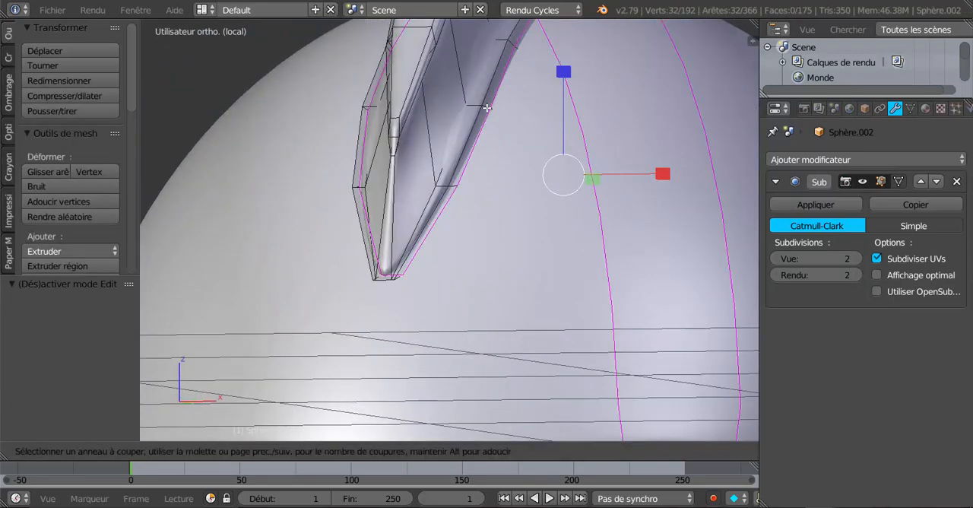
pyautogui.click(487, 109)
pyautogui.rightClick(487, 109)
pyautogui.moveTo(595, 184); pyautogui.dragTo(618, 176, button='middle')
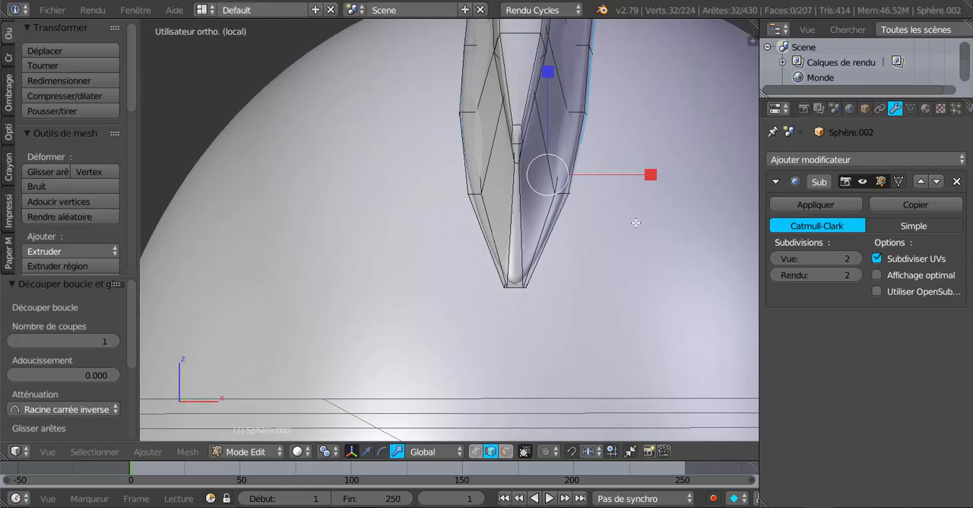
pyautogui.moveTo(649, 177); pyautogui.dragTo(654, 176)
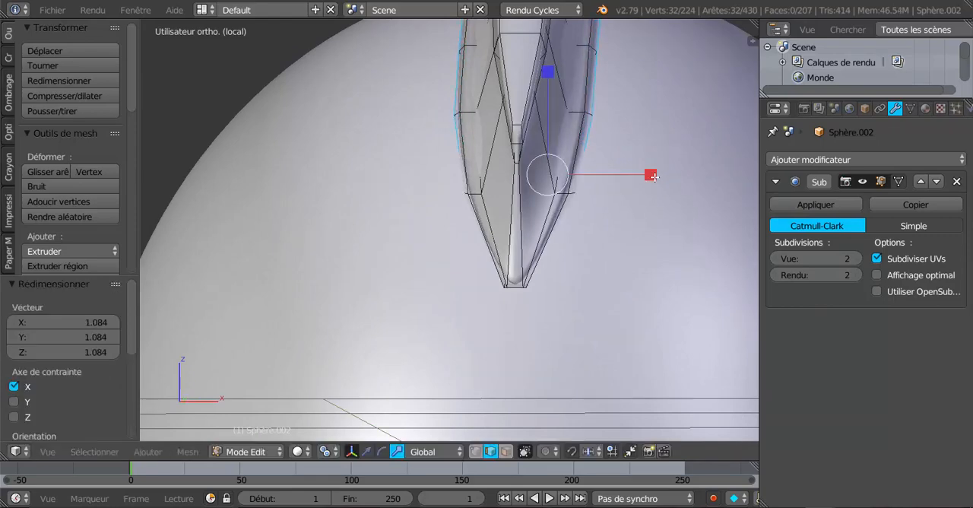
# Examine the crest's shape and fit on the helmet from the front and side.
pyautogui.press('Tab')
pyautogui.scroll(-5, 532, 261)
pyautogui.moveTo(545, 259); pyautogui.dragTo(637, 290, button='middle')
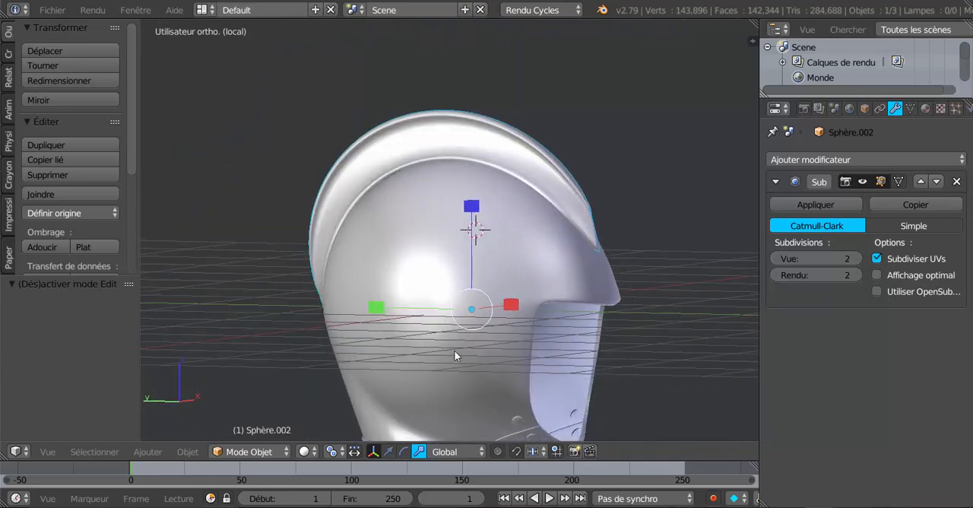
pyautogui.press('KP_1')
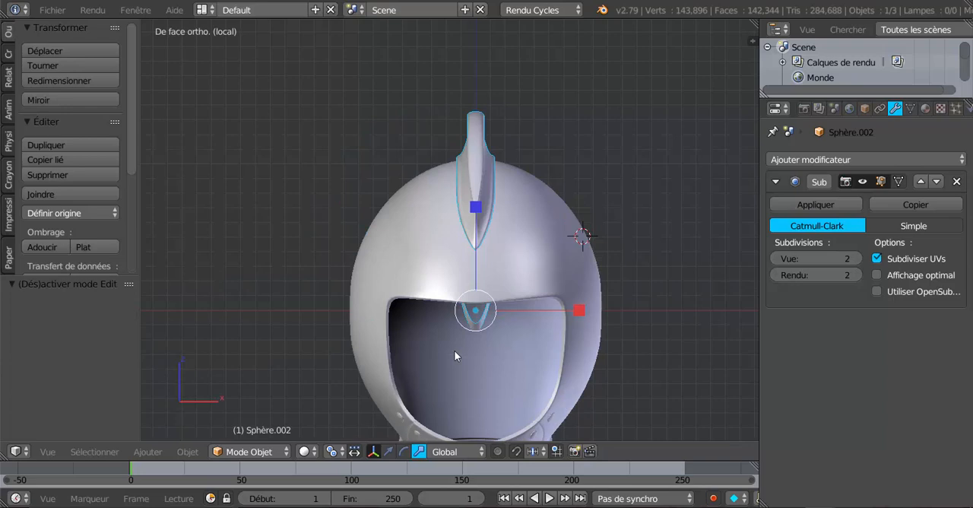
pyautogui.scroll(1, 455, 356)
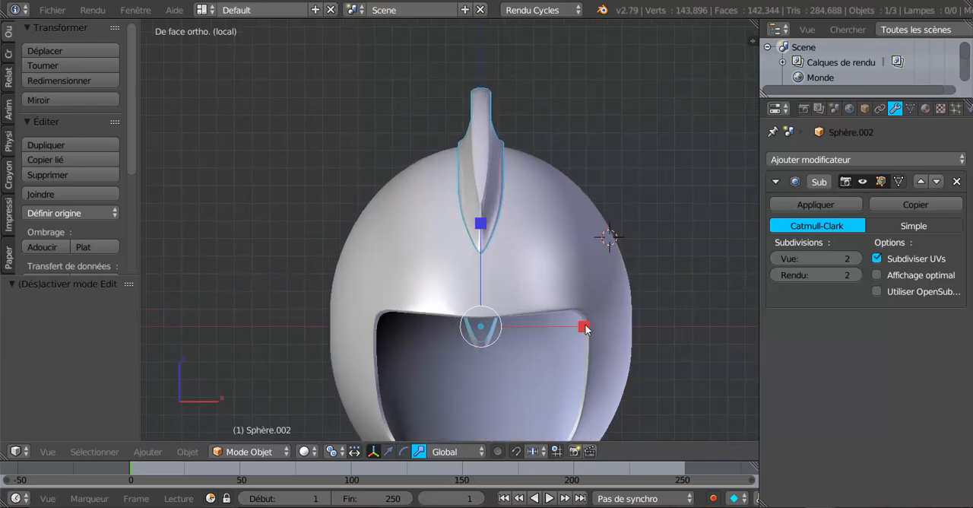
pyautogui.scroll(-2, 585, 328)
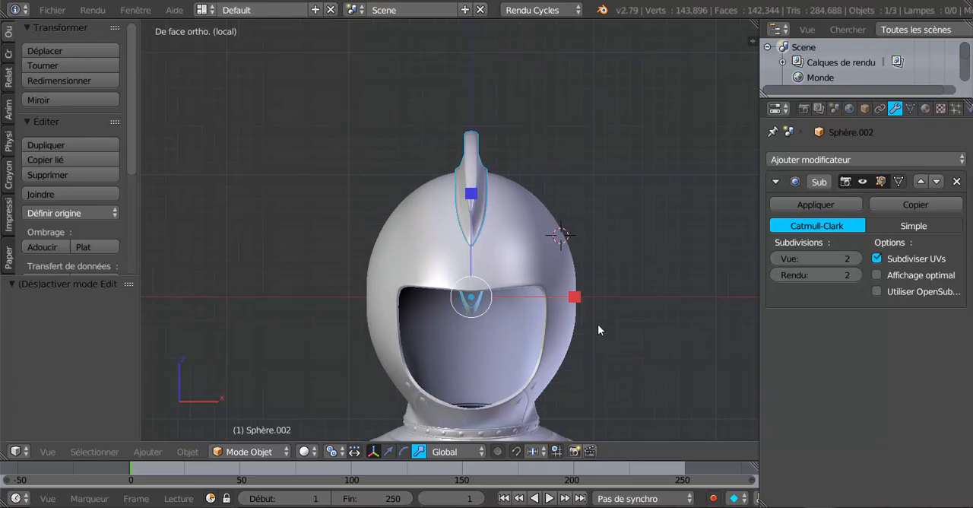
pyautogui.keyDown('shift'); pyautogui.moveTo(599, 325); pyautogui.dragTo(606, 267, button='middle'); pyautogui.keyUp('shift')
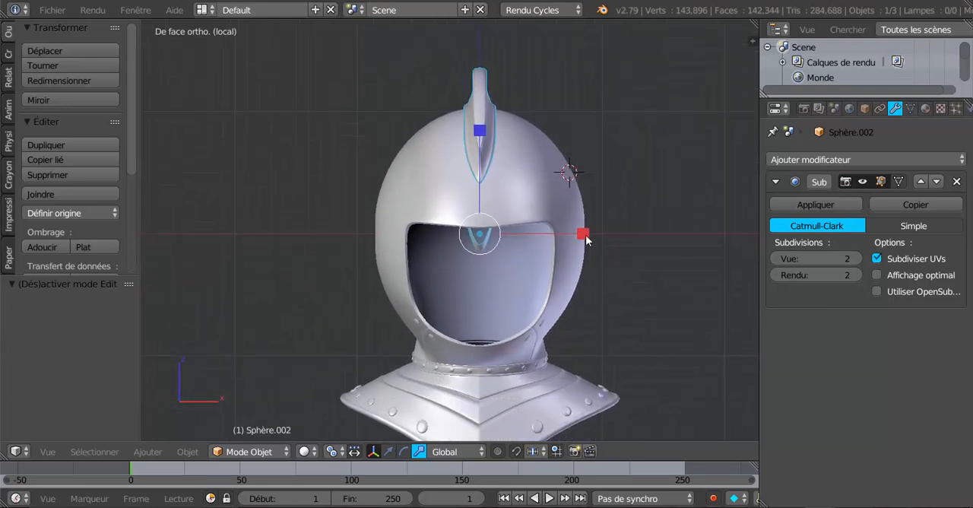
pyautogui.moveTo(585, 235); pyautogui.dragTo(553, 237)
pyautogui.press('Tab')
pyautogui.moveTo(548, 237); pyautogui.dragTo(631, 282, button='middle')
pyautogui.press('Tab')
pyautogui.moveTo(536, 254)
pyautogui.mouseDown(button='middle')
pyautogui.moveTo(507, 227)
pyautogui.moveTo(571, 217)
pyautogui.moveTo(583, 198)
pyautogui.moveTo(402, 238)
pyautogui.moveTo(314, 214)
pyautogui.moveTo(447, 229)
pyautogui.mouseUp(button='middle')
pyautogui.press('z')
pyautogui.press('z')
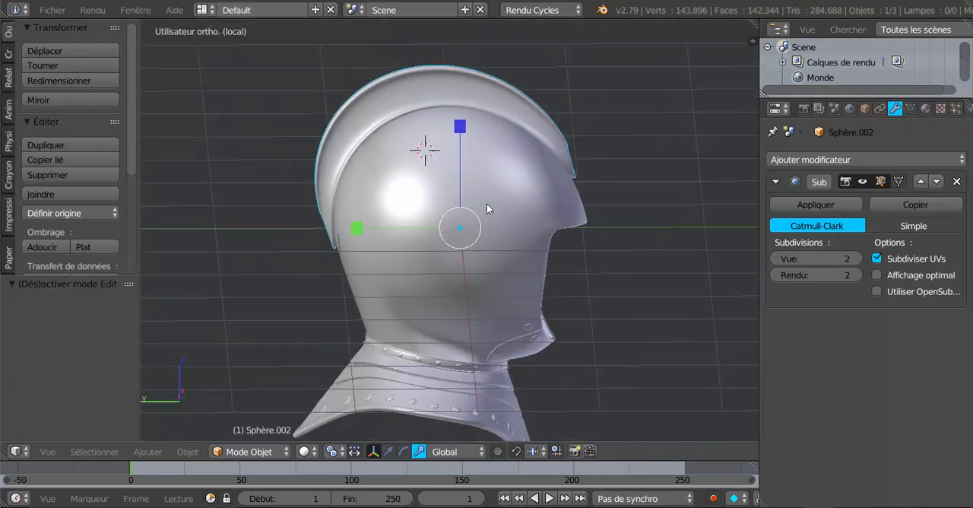
pyautogui.scroll(2, 487, 203)
# Reopen the crest in Edit Mode from the right side view, using vertex selection and wireframe display.
pyautogui.press('Tab')
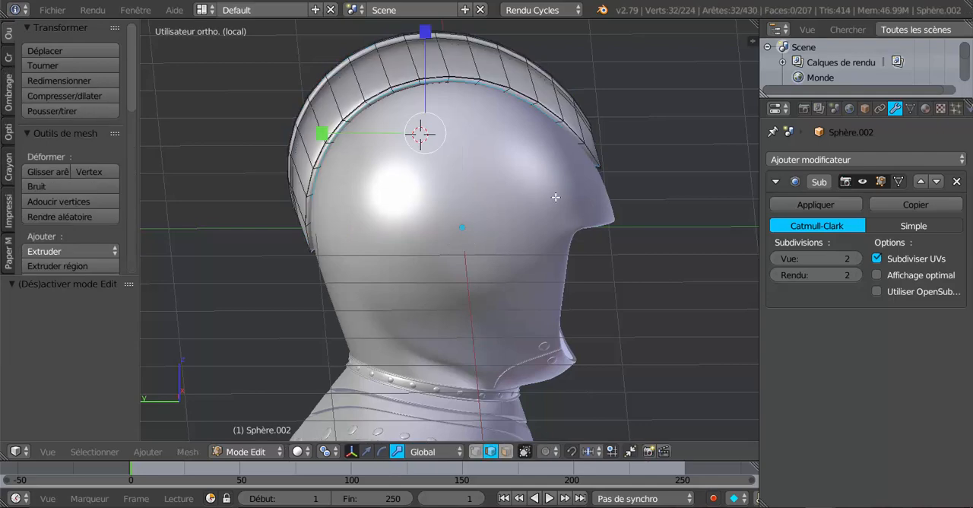
pyautogui.moveTo(556, 197); pyautogui.dragTo(519, 219, button='middle')
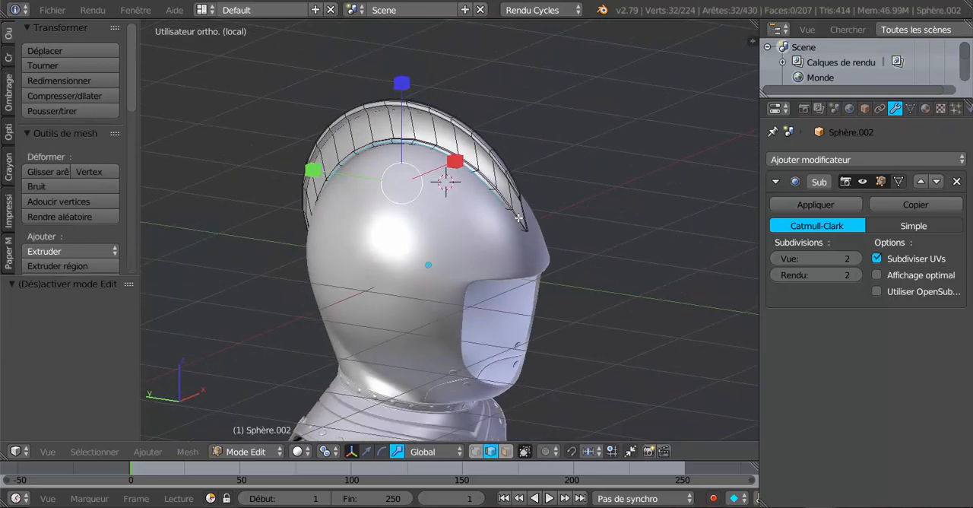
pyautogui.scroll(2, 519, 219)
pyautogui.press('KP_1')
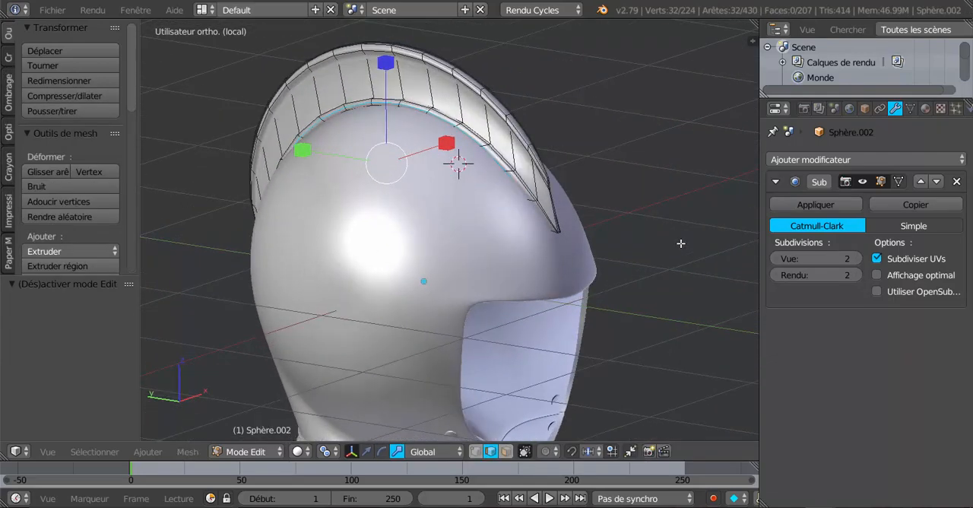
pyautogui.press('KP_3')
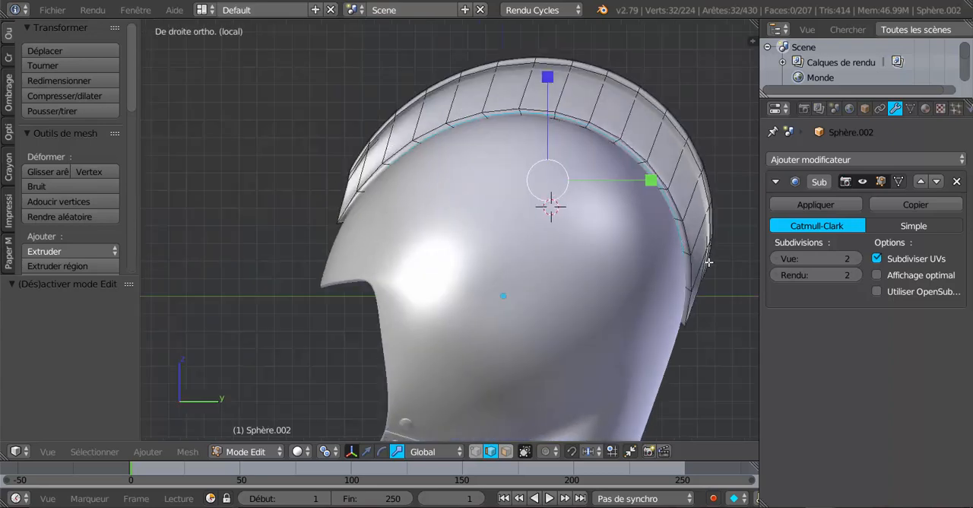
pyautogui.click(476, 452)
pyautogui.press('z')
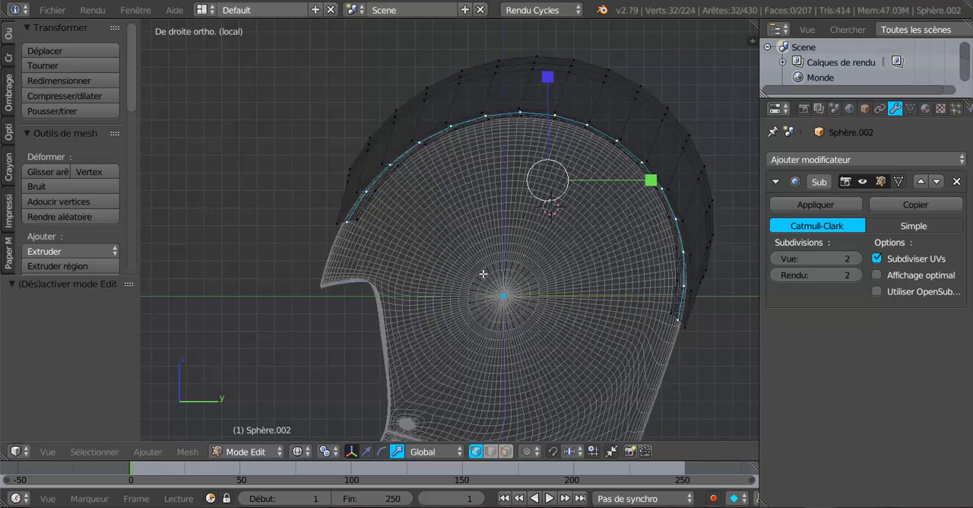
pyautogui.press('x')
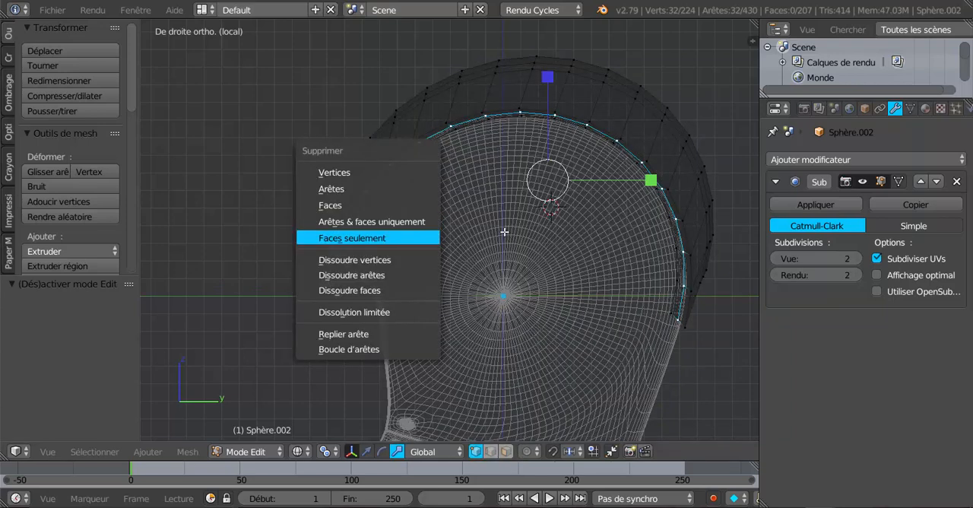
pyautogui.press('Escape')
# Clear the selection and circle-select the vertices of the crest's front and rear end sections.
pyautogui.press('a')
pyautogui.press('c')
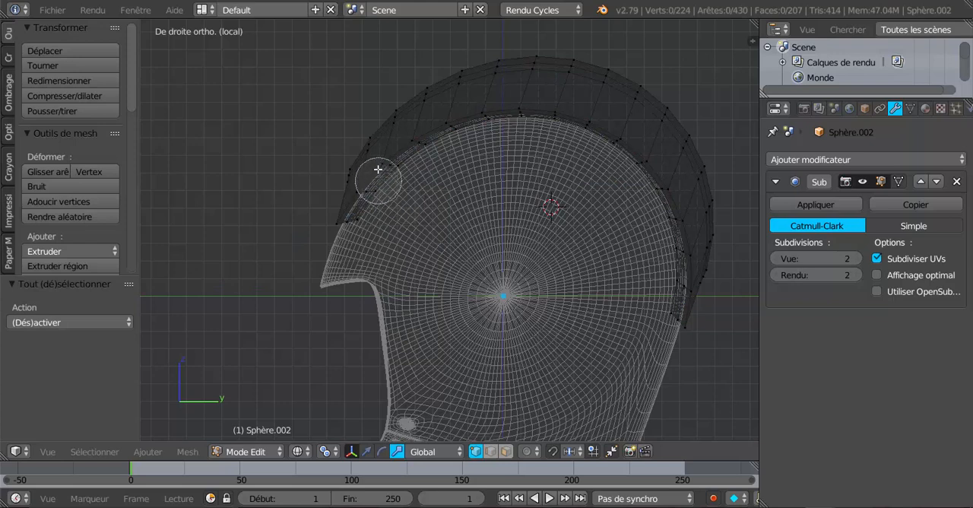
pyautogui.moveTo(380, 130)
pyautogui.mouseDown()
pyautogui.moveTo(395, 179)
pyautogui.moveTo(353, 200)
pyautogui.moveTo(355, 175)
pyautogui.mouseUp()
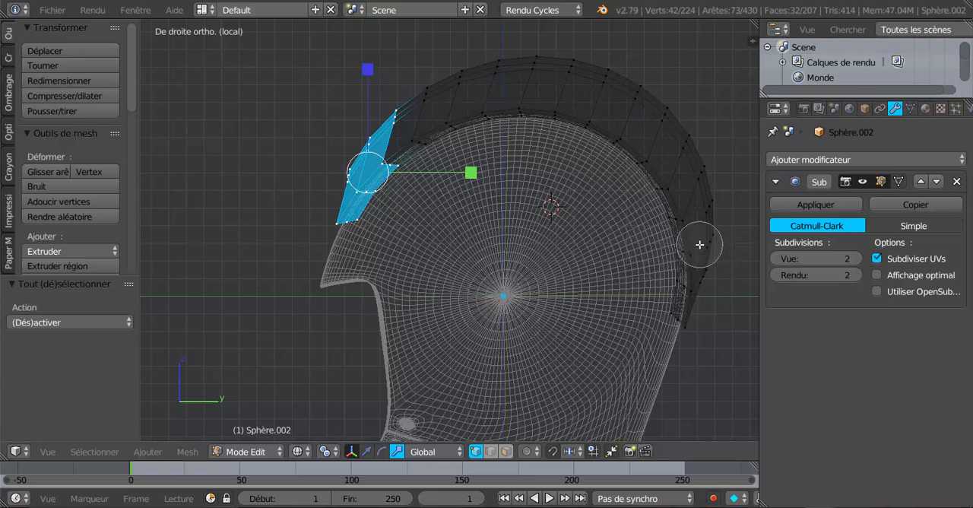
pyautogui.moveTo(720, 213)
pyautogui.mouseDown()
pyautogui.moveTo(672, 278)
pyautogui.moveTo(698, 324)
pyautogui.moveTo(689, 282)
pyautogui.moveTo(678, 283)
pyautogui.moveTo(673, 229)
pyautogui.moveTo(709, 181)
pyautogui.mouseUp()
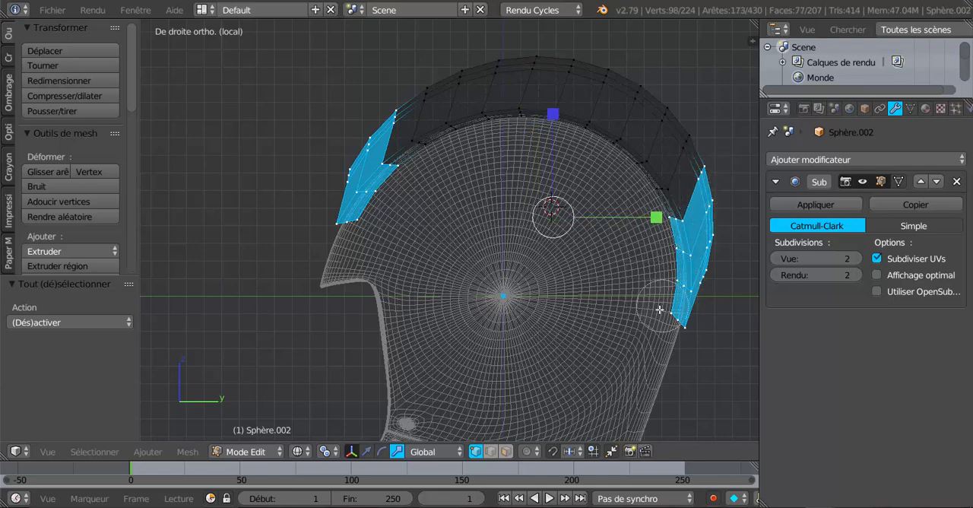
pyautogui.moveTo(409, 93); pyautogui.dragTo(413, 157)
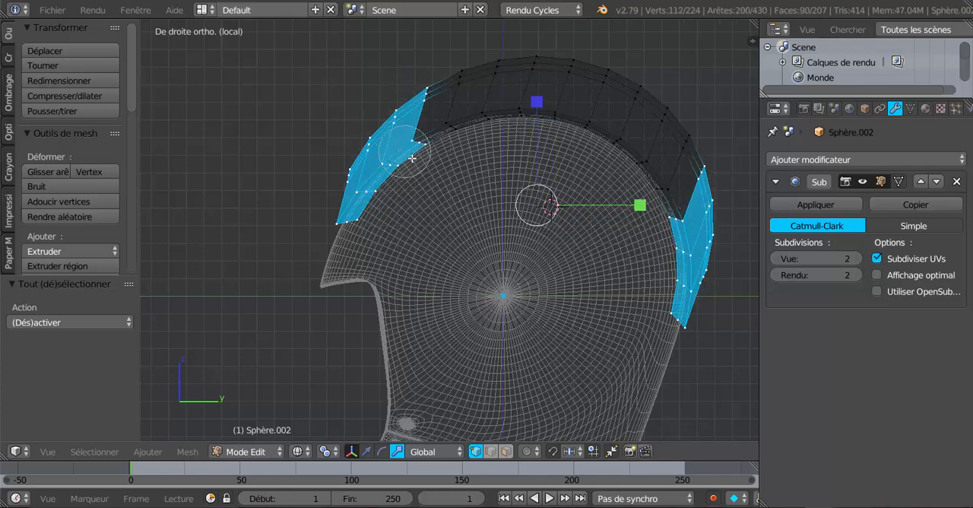
pyautogui.rightClick(423, 179)
pyautogui.scroll(-4, 211, 240)
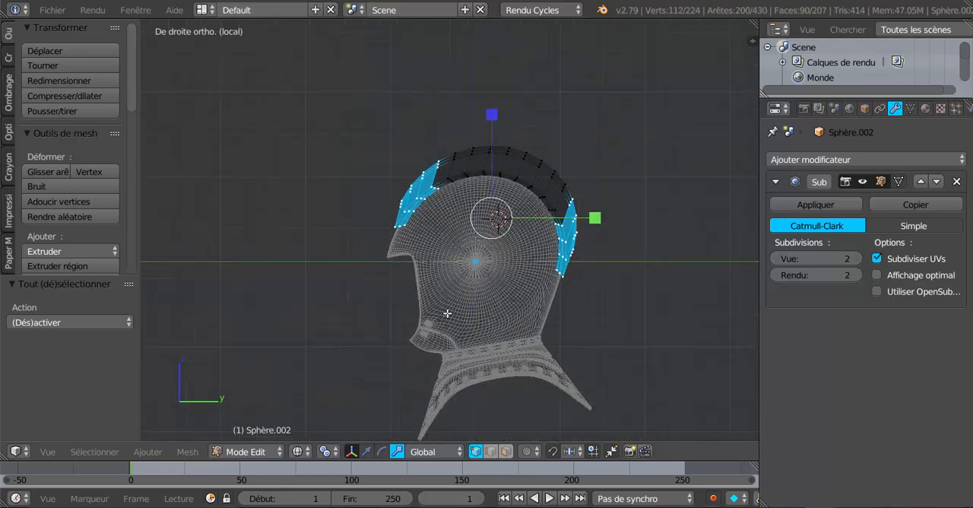
pyautogui.scroll(3, 447, 313)
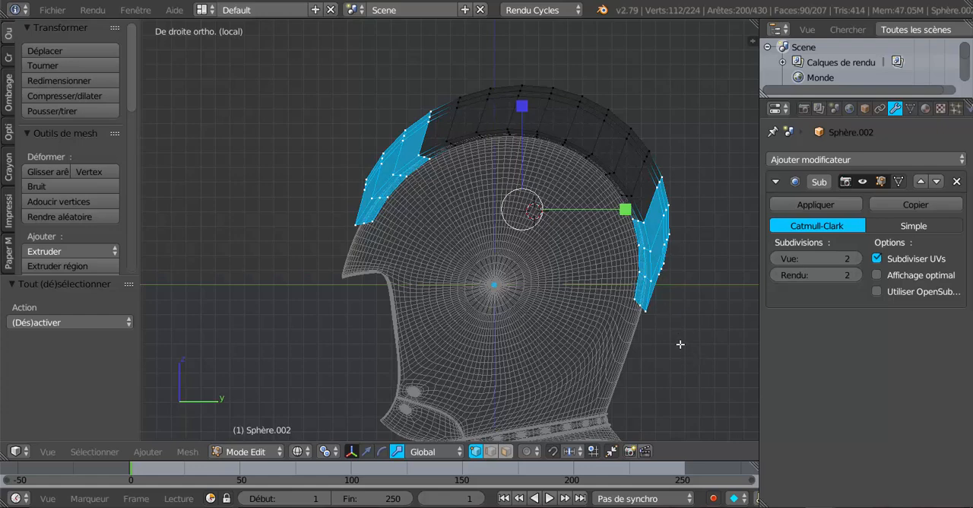
# Duplicate the selected crest ends in place, separate the copy into a new object, and return to Object Mode.
pyautogui.hotkey('shift', 'd')
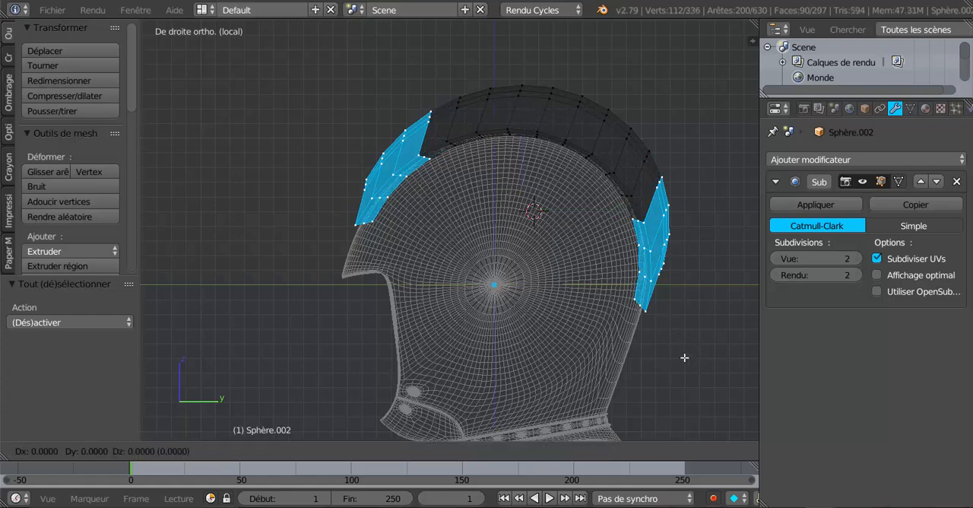
pyautogui.rightClick(685, 358)
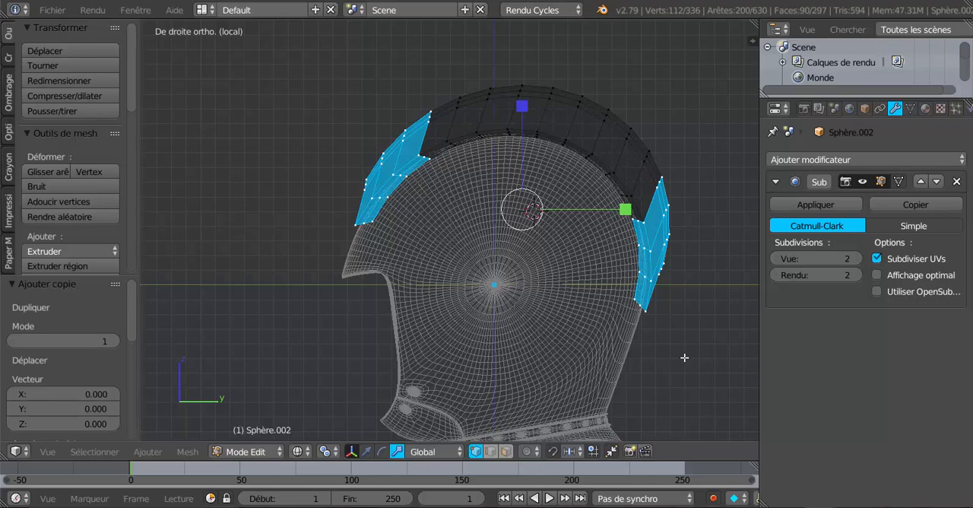
pyautogui.press('p')
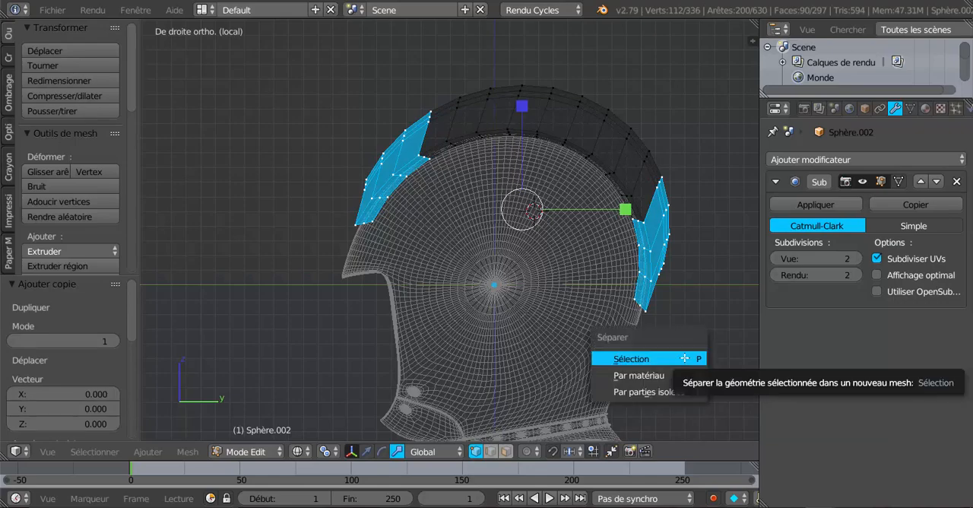
pyautogui.click(685, 357)
pyautogui.press('Tab')
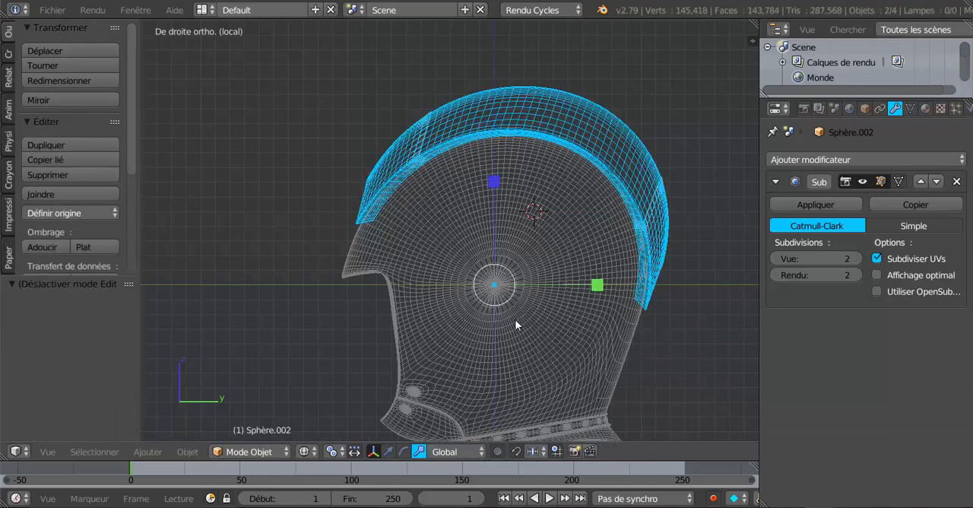
# Switch to solid display, select the separated crest-ends object alone, and open it in Edit Mode.
pyautogui.moveTo(516, 322); pyautogui.dragTo(644, 332, button='middle')
pyautogui.press('z')
pyautogui.moveTo(584, 327); pyautogui.dragTo(542, 114, button='middle')
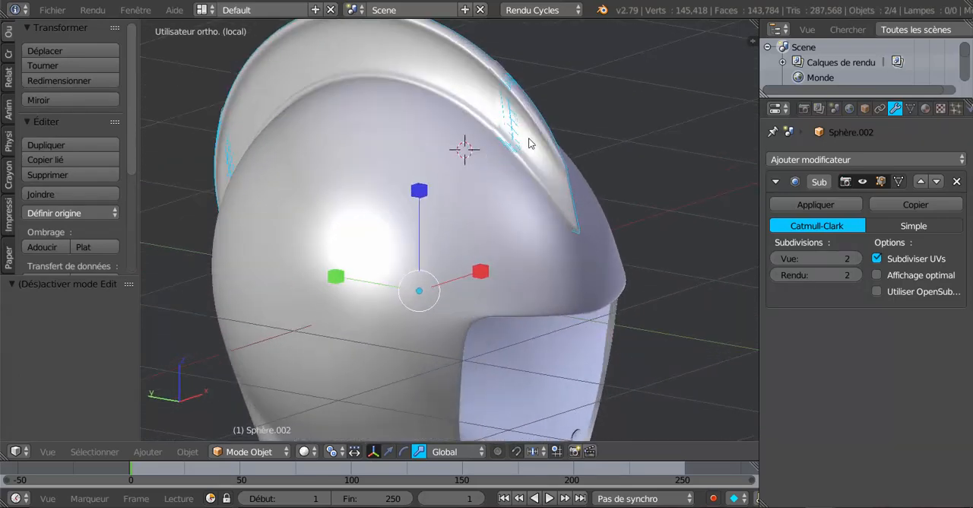
pyautogui.rightClick(530, 143)
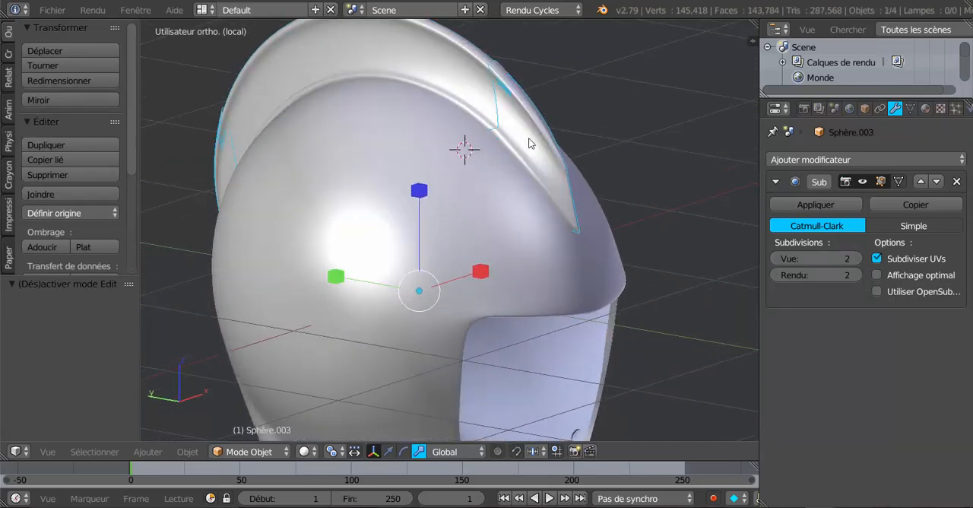
pyautogui.press('Tab')
# Select all linked vertices of the front crest-end piece.
pyautogui.moveTo(468, 236); pyautogui.dragTo(282, 228, button='middle')
pyautogui.scroll(-4, 515, 246)
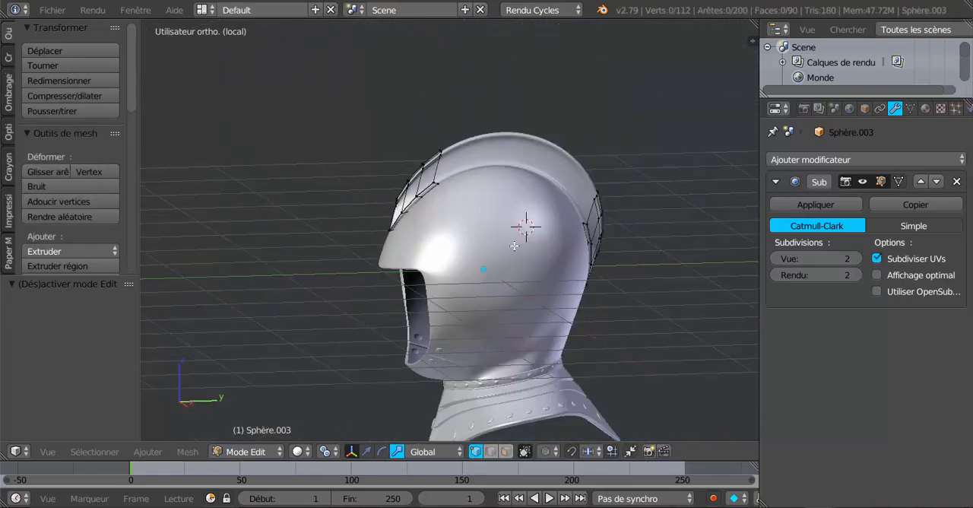
pyautogui.moveTo(530, 261); pyautogui.dragTo(472, 255, button='middle')
pyautogui.scroll(3, 558, 256)
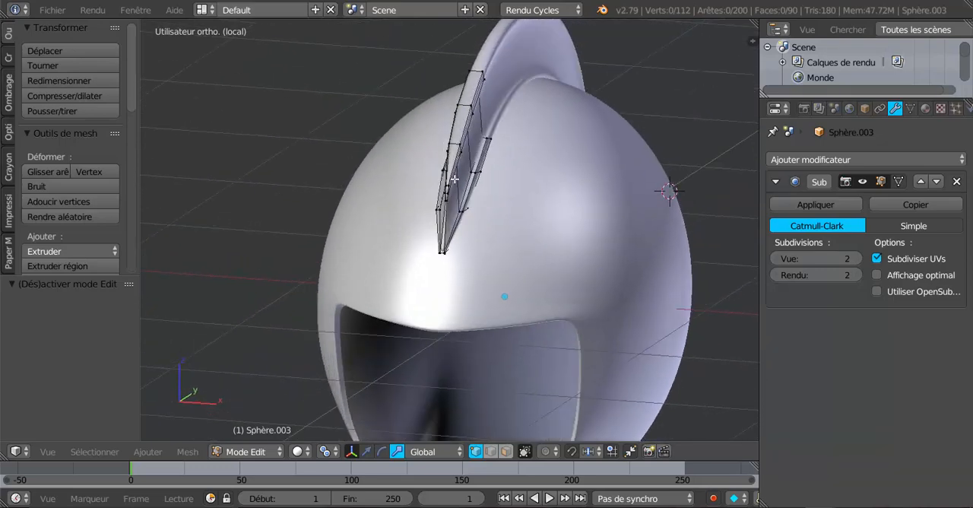
pyautogui.keyDown('alt'); pyautogui.rightClick(465, 113); pyautogui.keyUp('alt')
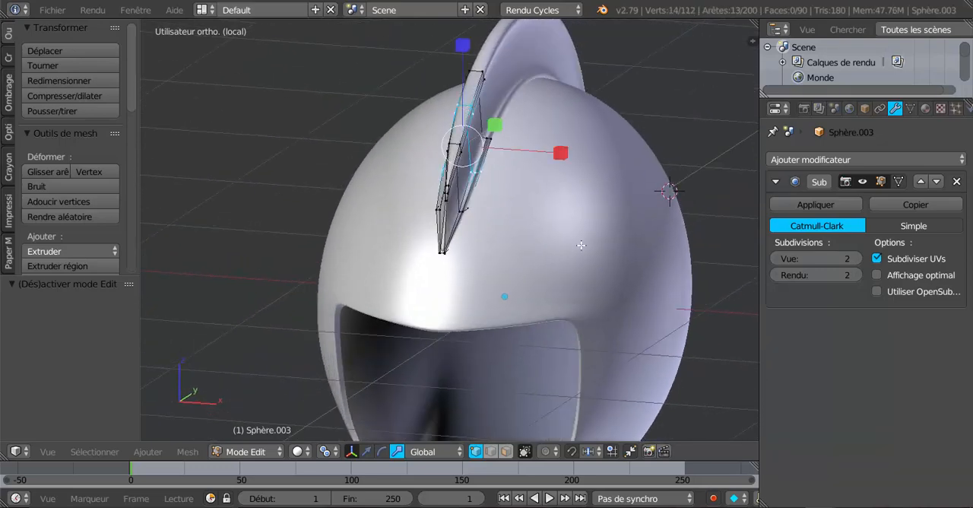
pyautogui.hotkey('ctrl', 'l')
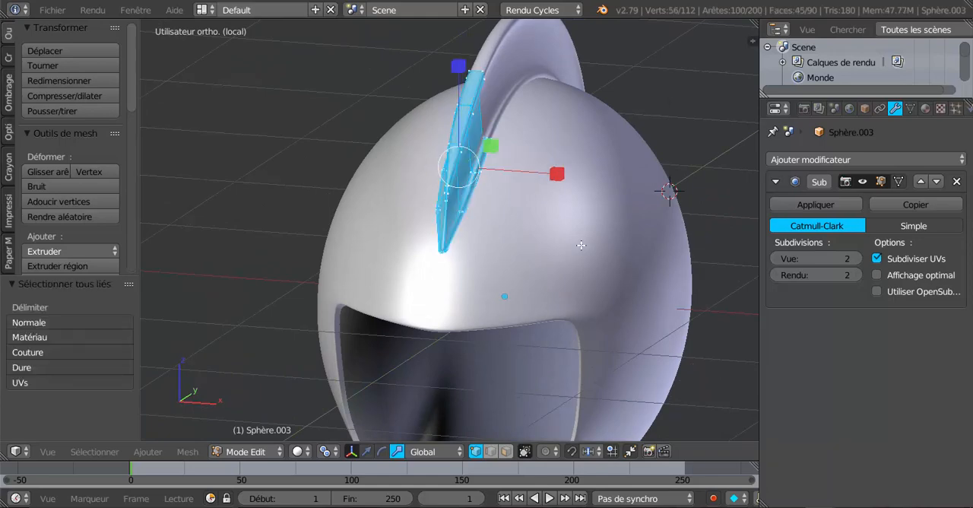
# Extrude the front piece's selected geometry and scale it outward to 1.076 to thicken it over the crest.
pyautogui.moveTo(586, 246); pyautogui.dragTo(695, 261, button='middle')
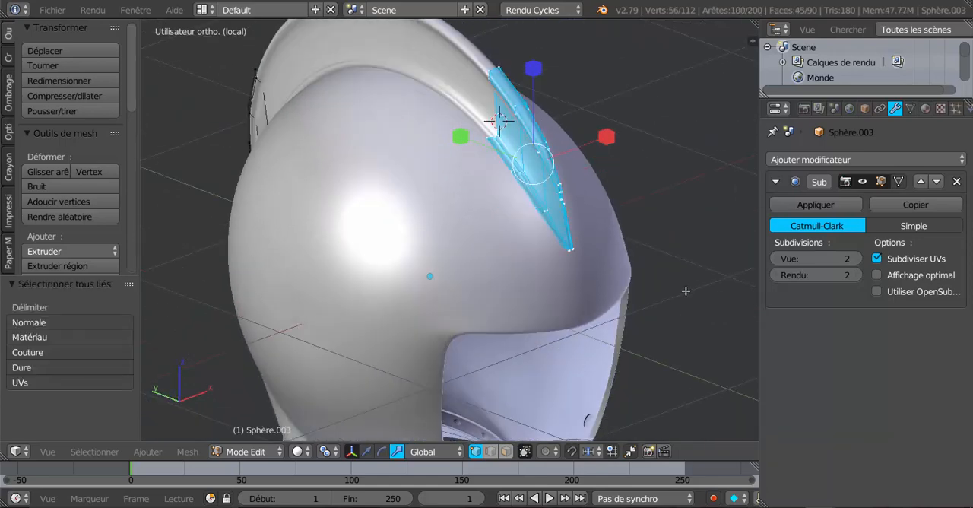
pyautogui.press('e')
pyautogui.press('s')
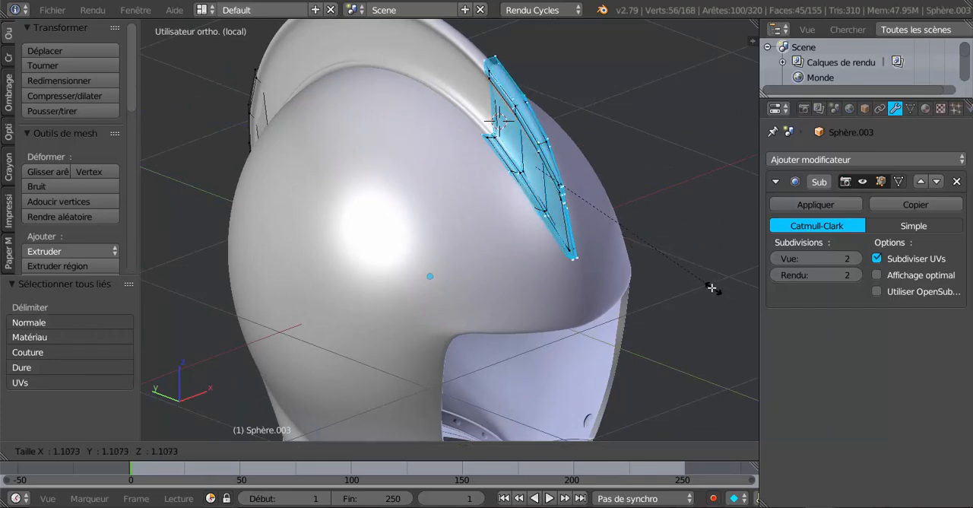
pyautogui.click(708, 284)
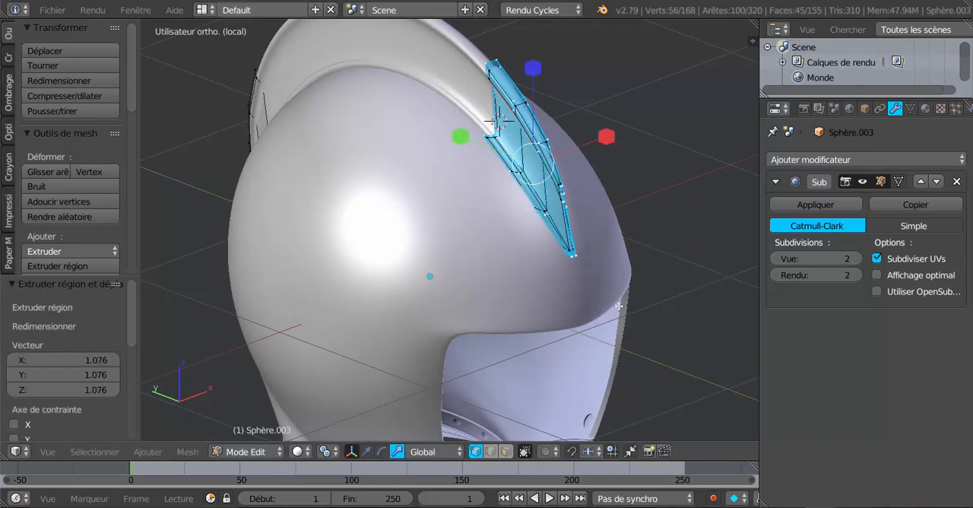
# Widen the front piece by scaling it to 1.164 along the X axis.
pyautogui.moveTo(489, 297); pyautogui.dragTo(437, 281, button='middle')
pyautogui.scroll(2, 437, 281)
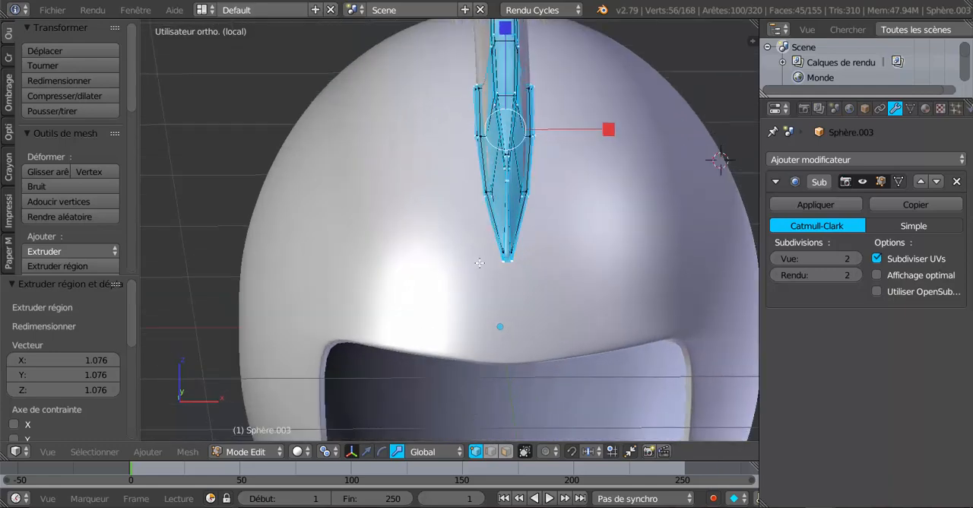
pyautogui.moveTo(609, 129); pyautogui.dragTo(621, 131)
pyautogui.moveTo(620, 131); pyautogui.dragTo(561, 241, button='middle')
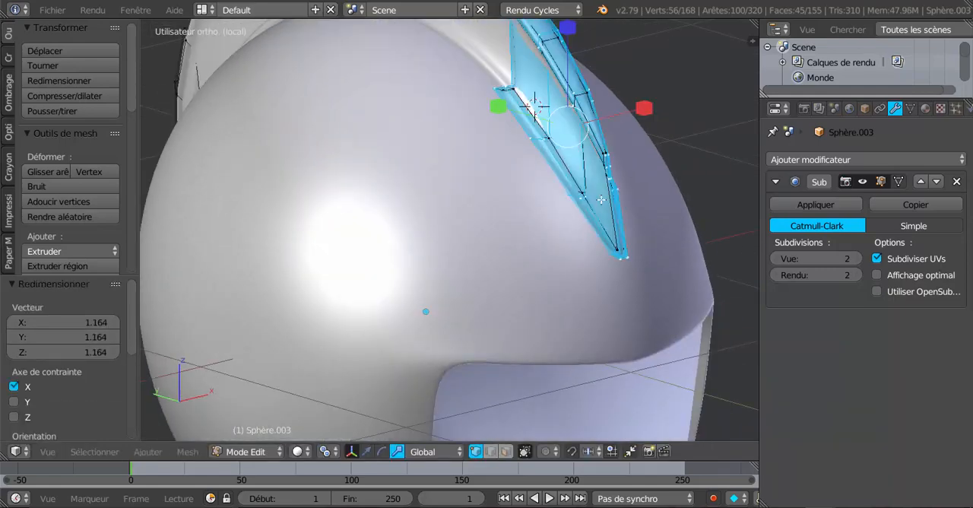
# Check the front piece's fit in Object Mode, fine-tune its overall scale in Edit Mode, and return to Object Mode.
pyautogui.moveTo(471, 289); pyautogui.dragTo(302, 299, button='middle')
pyautogui.press('Tab')
pyautogui.moveTo(328, 288); pyautogui.dragTo(343, 387, button='middle')
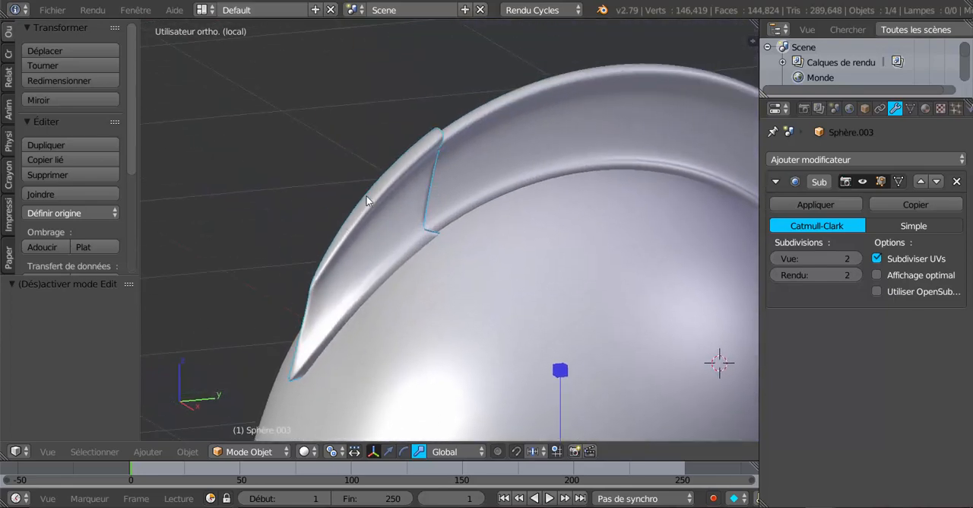
pyautogui.moveTo(428, 161); pyautogui.dragTo(448, 128, button='middle')
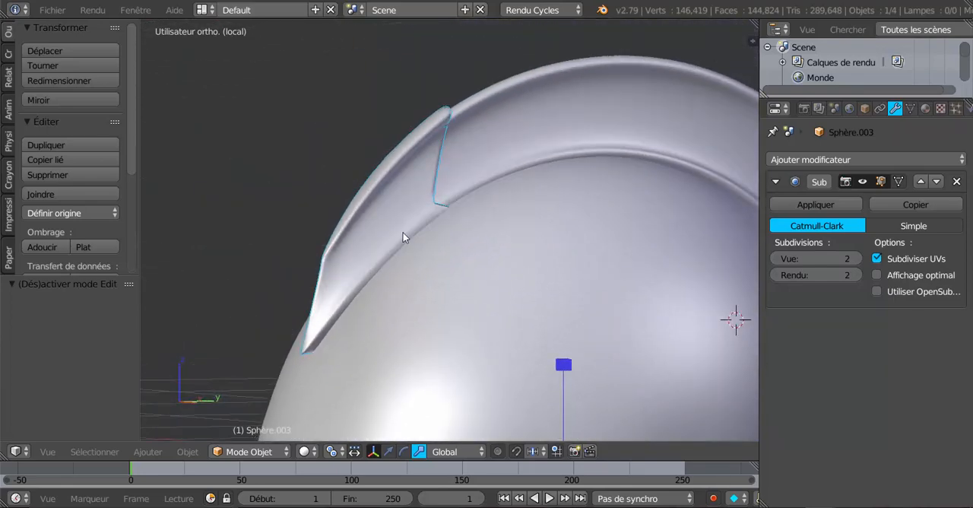
pyautogui.press('Tab')
pyautogui.moveTo(456, 259); pyautogui.dragTo(524, 219, button='middle')
pyautogui.press('s')
pyautogui.click(514, 264)
pyautogui.press('Tab')
# Reopen the crest-ends object in Edit Mode and select all linked vertices of the rear piece.
pyautogui.scroll(-4, 675, 270)
pyautogui.press('Tab')
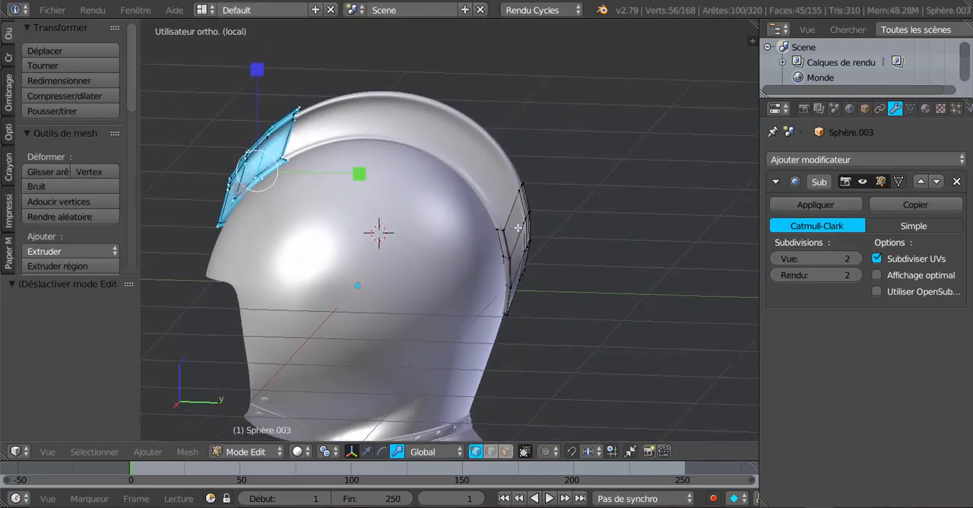
pyautogui.rightClick(518, 214)
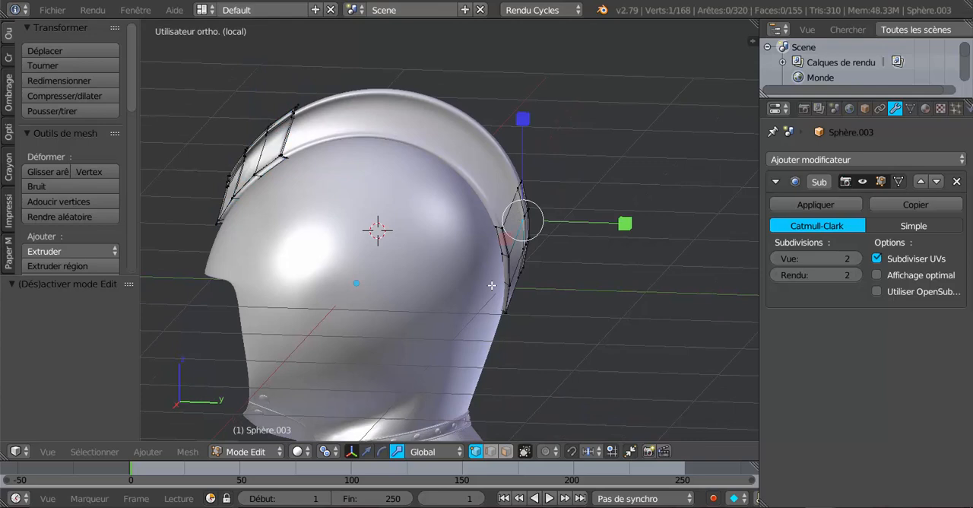
pyautogui.hotkey('ctrl', 'l')
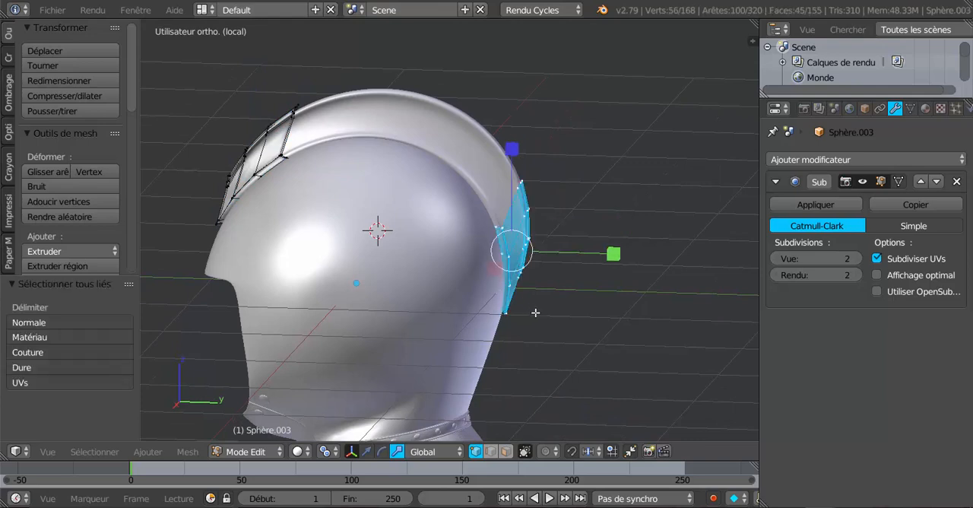
# Extrude the rear piece's selected geometry and scale it outward to 1.100.
pyautogui.scroll(2, 599, 411)
pyautogui.press('e')
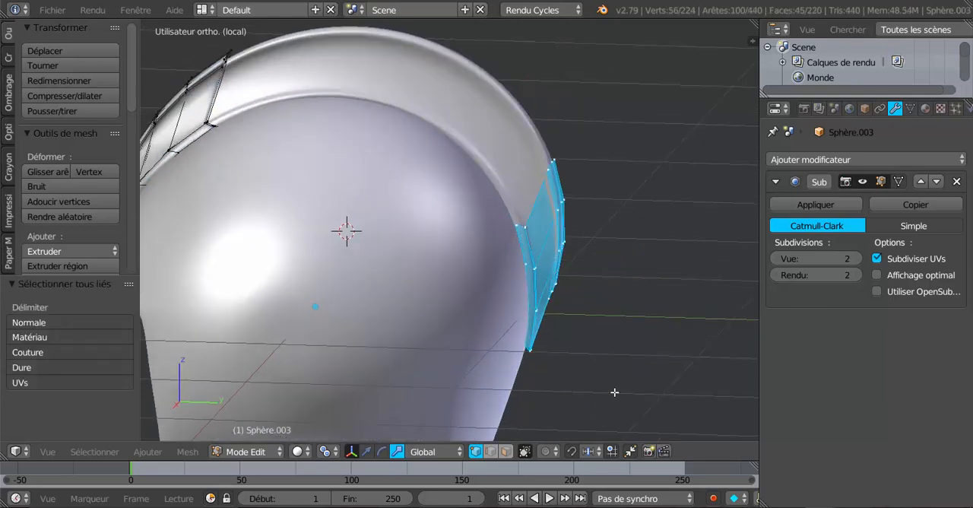
pyautogui.press('s')
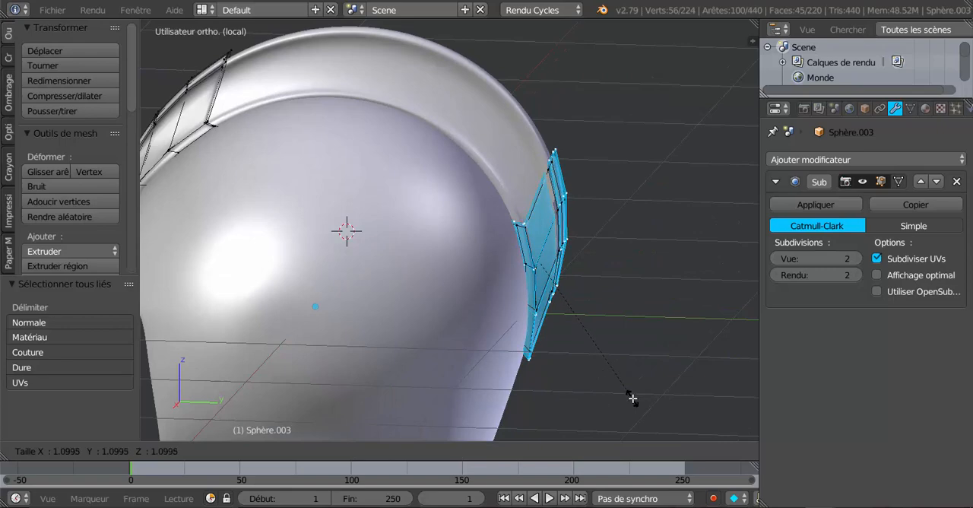
pyautogui.click(632, 397)
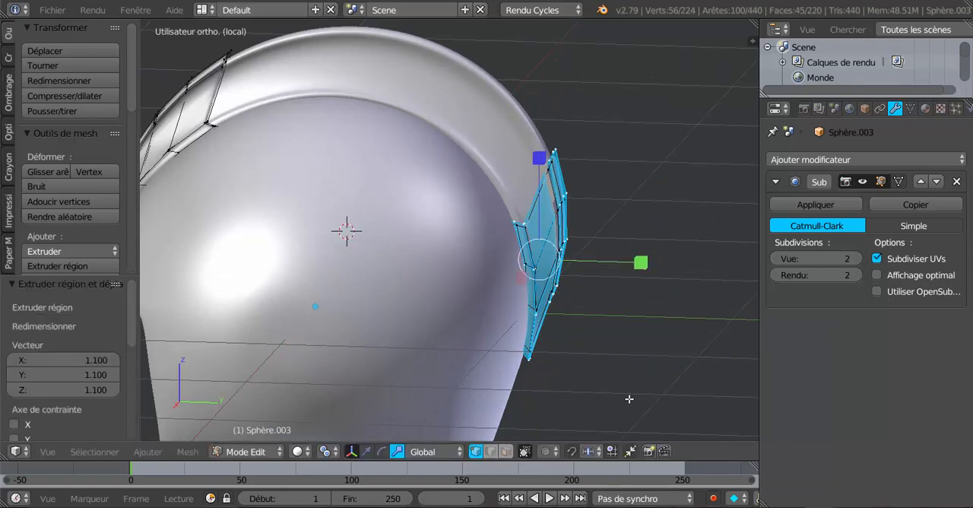
# Widen the rear piece along the X axis to about 1.19 and check its fit in Object Mode.
pyautogui.moveTo(630, 400); pyautogui.dragTo(502, 397, button='middle')
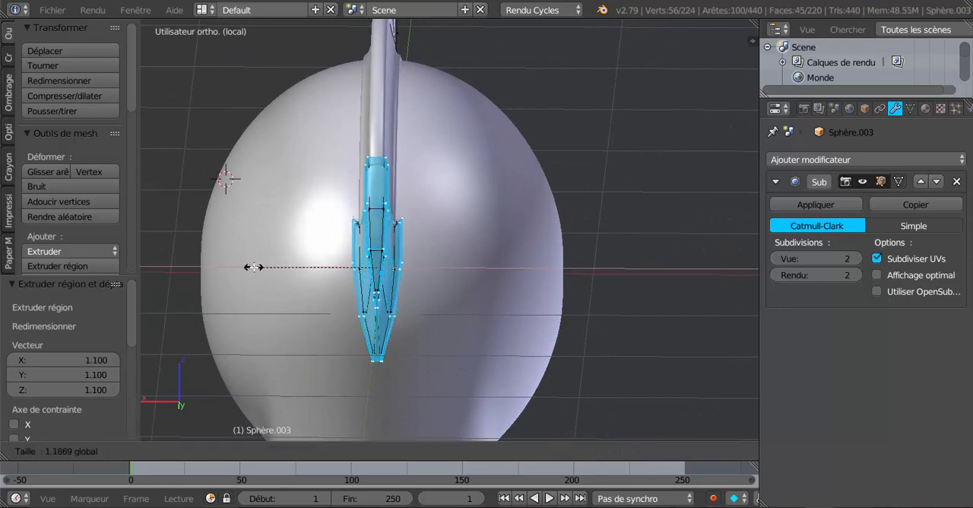
pyautogui.press('Tab')
pyautogui.moveTo(249, 284); pyautogui.dragTo(352, 301, button='middle')
pyautogui.scroll(2, 352, 301)
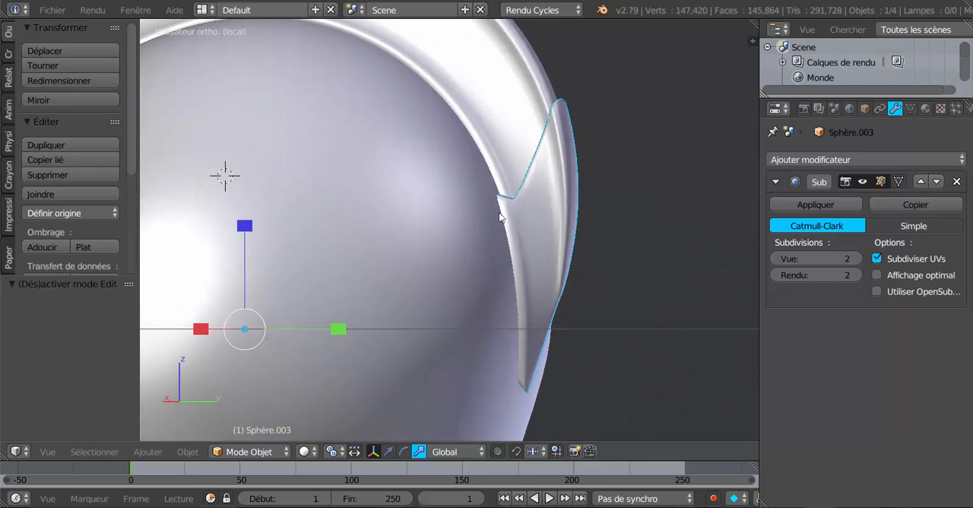
# Widen the rear piece slightly more along the X axis in Edit Mode, and return to Object Mode.
pyautogui.scroll(-4, 457, 276)
pyautogui.moveTo(448, 283); pyautogui.dragTo(317, 288, button='middle')
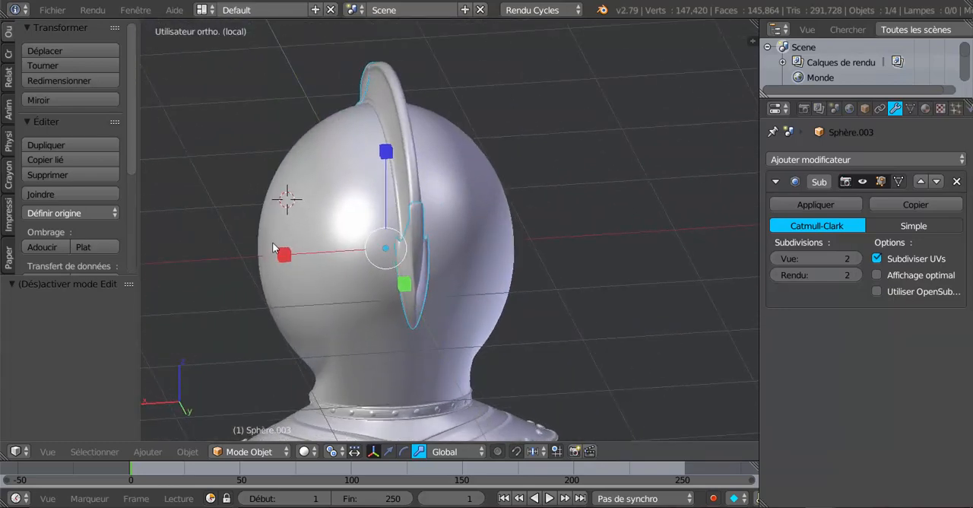
pyautogui.scroll(2, 270, 245)
pyautogui.press('Tab')
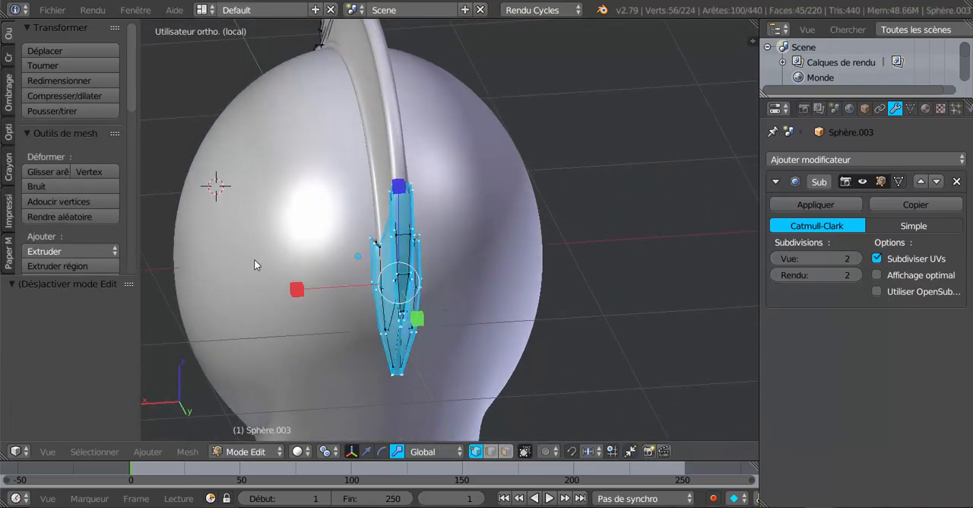
pyautogui.moveTo(303, 286); pyautogui.dragTo(292, 289)
pyautogui.press('Tab')
# Examine how both end pieces fit over the crest from the rear and the side of the helmet.
pyautogui.scroll(-3, 388, 280)
pyautogui.moveTo(457, 273); pyautogui.dragTo(596, 321, button='middle')
pyautogui.scroll(1, 465, 311)
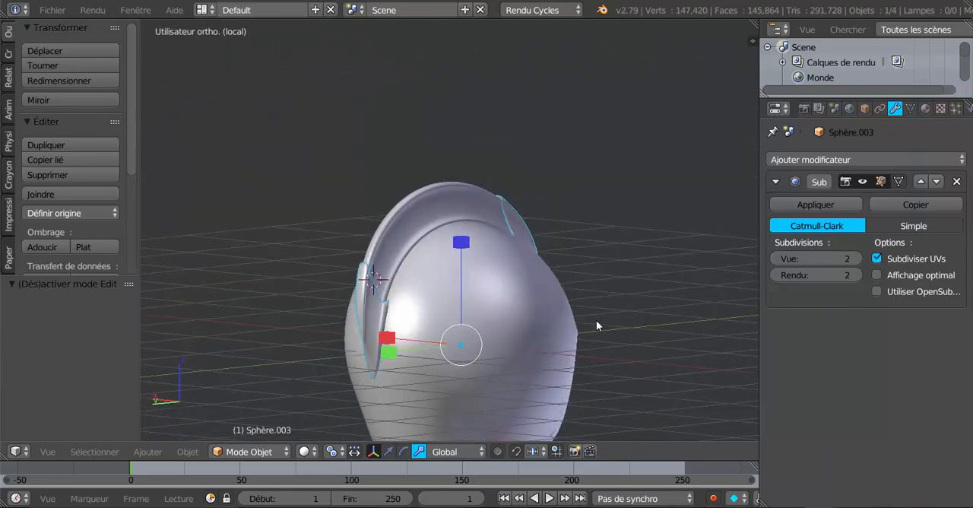
pyautogui.moveTo(495, 324); pyautogui.dragTo(499, 326, button='middle')
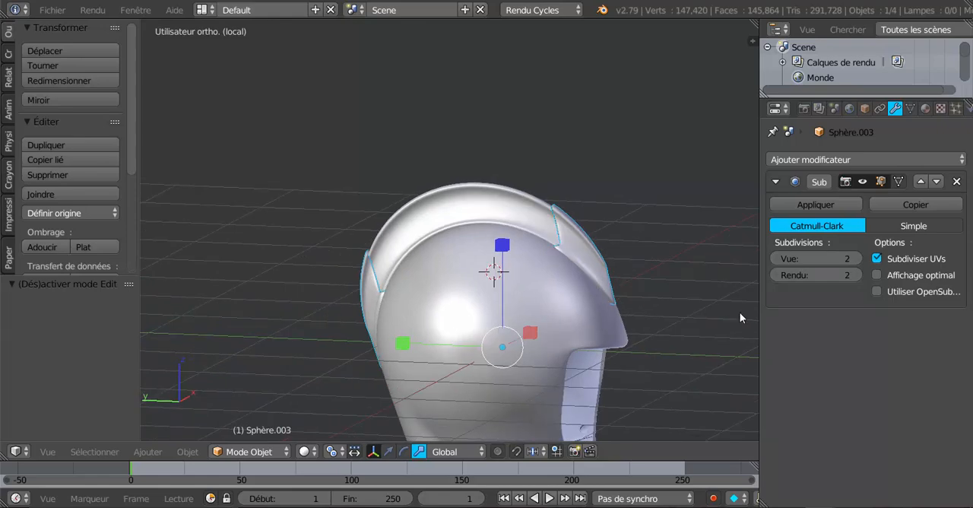
pyautogui.moveTo(698, 332); pyautogui.dragTo(618, 278, button='middle')
pyautogui.scroll(2, 461, 303)
pyautogui.moveTo(446, 235); pyautogui.dragTo(603, 256, button='middle')
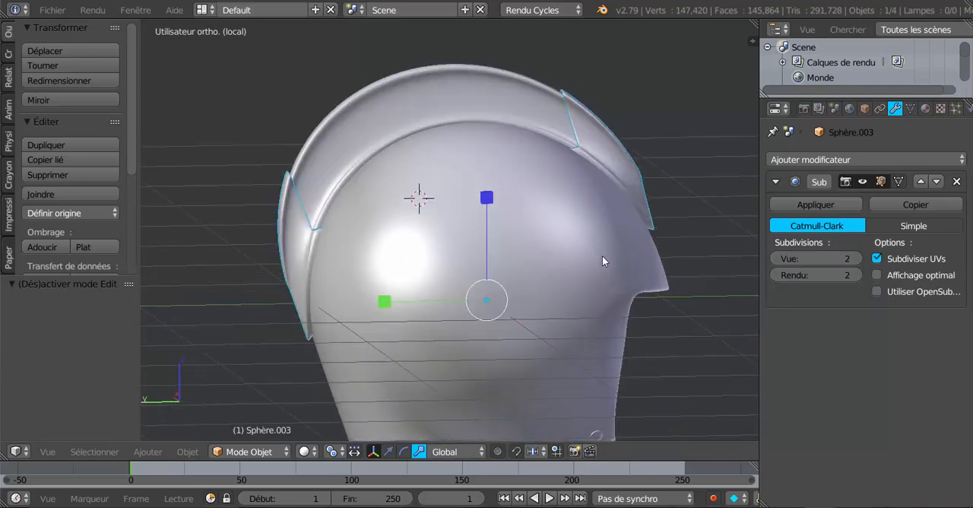
pyautogui.moveTo(429, 263); pyautogui.dragTo(530, 252, button='middle')
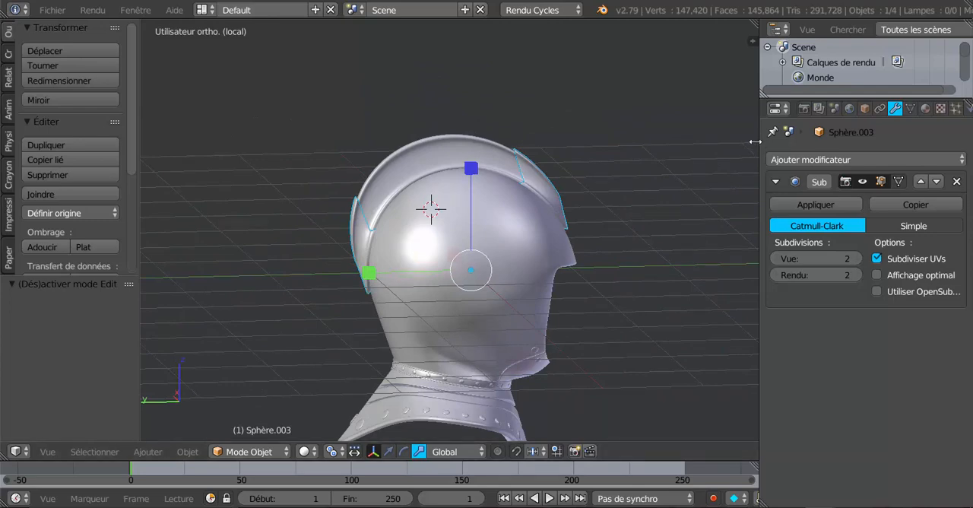
# Enlarge the properties area and add a second material slot with a new material to the crest-ends object.
pyautogui.moveTo(755, 141); pyautogui.dragTo(743, 147)
pyautogui.moveTo(557, 150); pyautogui.dragTo(711, 228, button='middle')
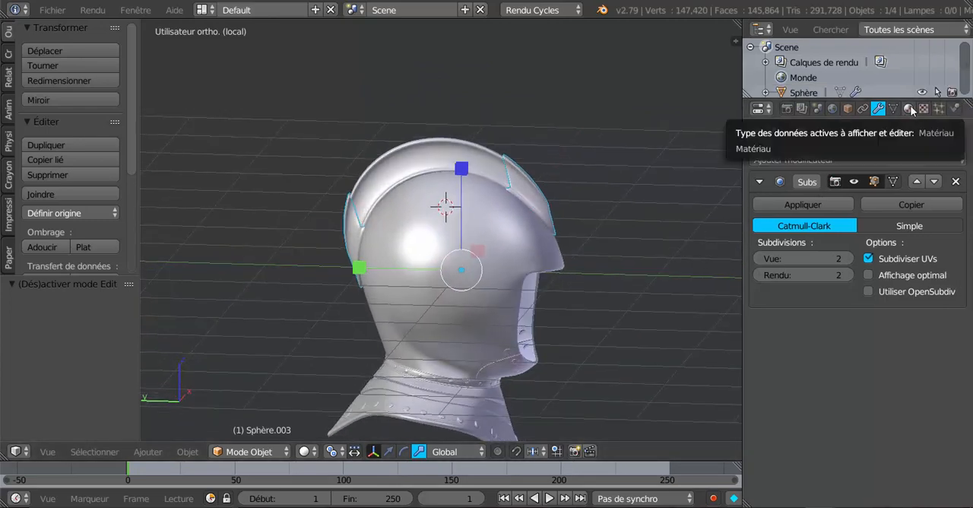
pyautogui.click(910, 110)
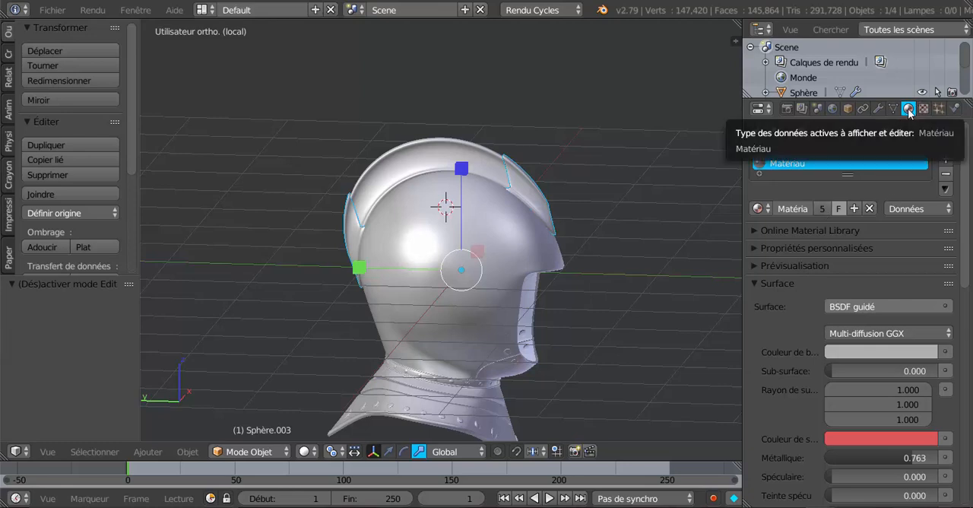
pyautogui.click(946, 158)
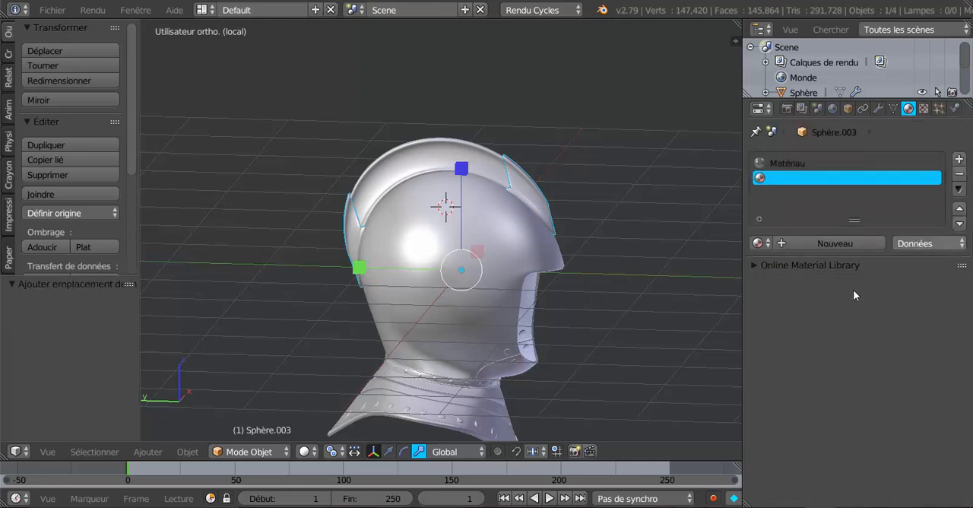
pyautogui.click(821, 243)
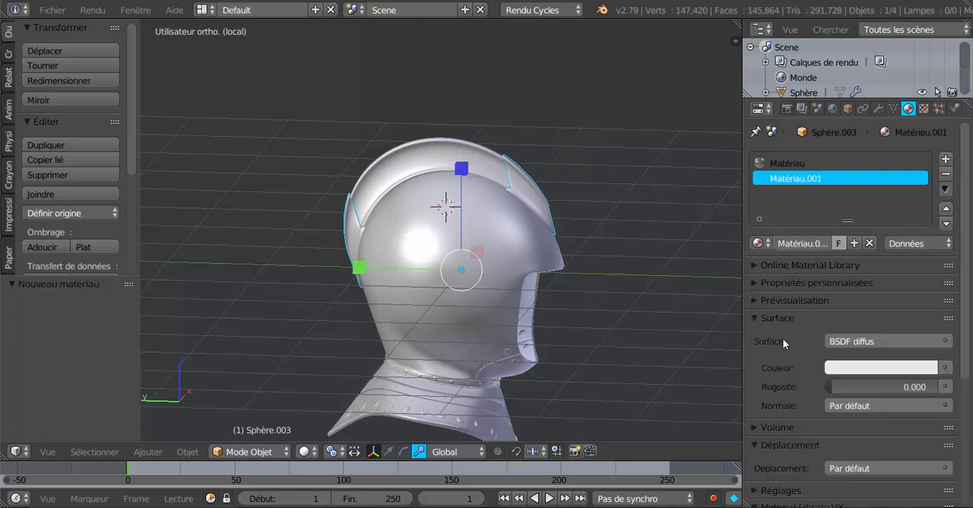
# Set the new material's surface shader to BSDF brillant and its colour to a light orange.
pyautogui.click(876, 341)
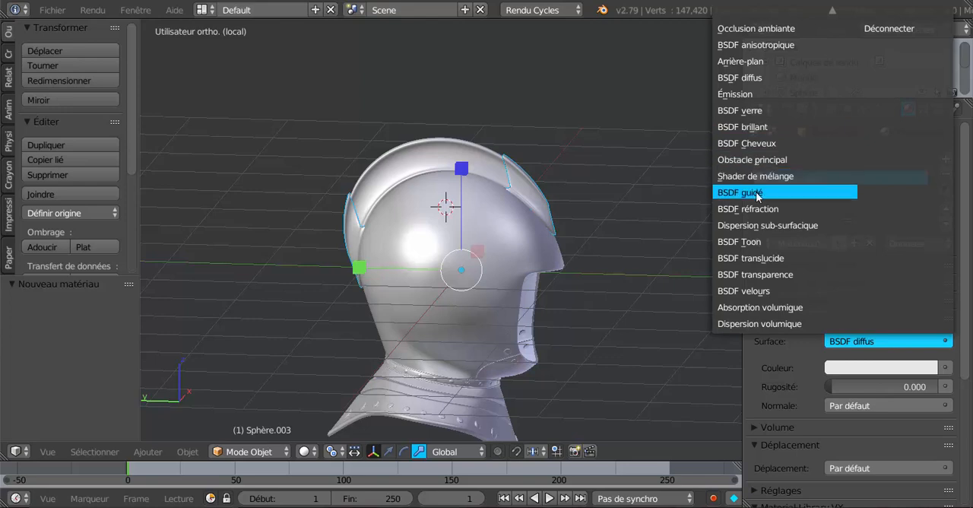
pyautogui.click(755, 127)
pyautogui.click(863, 386)
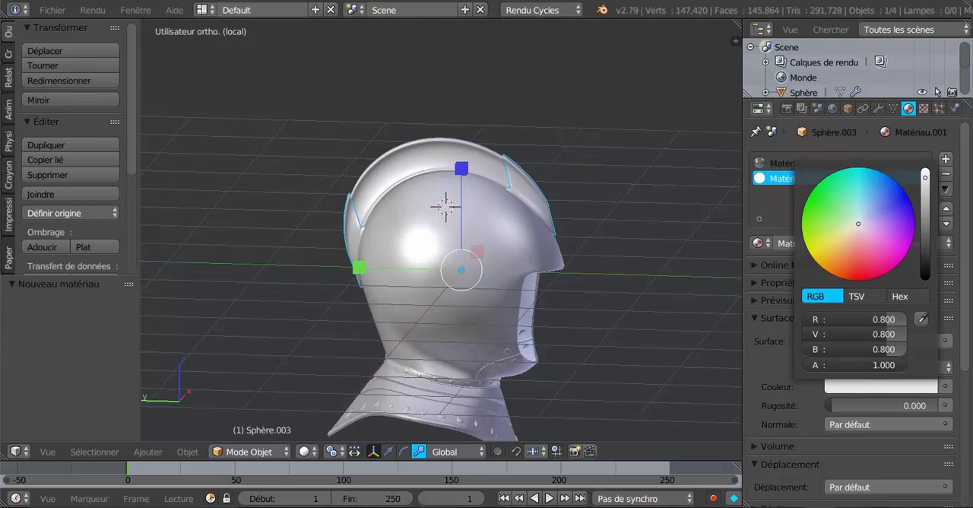
pyautogui.click(848, 246)
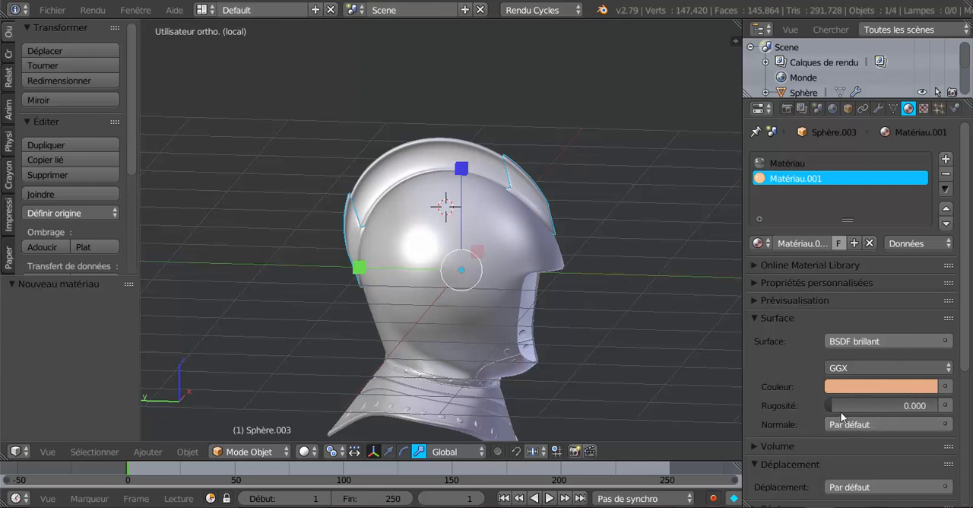
# Set the glossy shader's distribution to Dure and show the material preview.
pyautogui.click(864, 372)
pyautogui.click(852, 356)
pyautogui.click(755, 301)
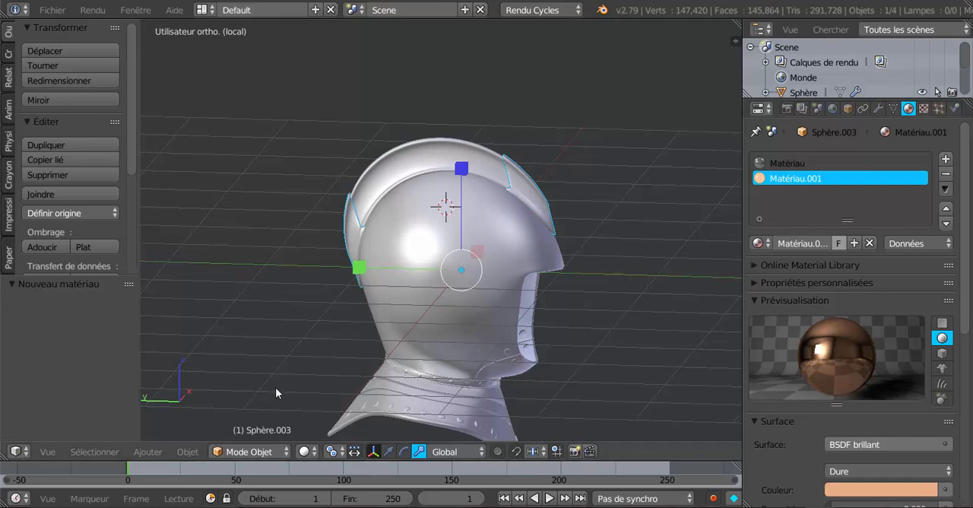
# Assign Matériau.001 to all faces of both crest-end pieces in Edit Mode and return to Object Mode.
pyautogui.press('Tab')
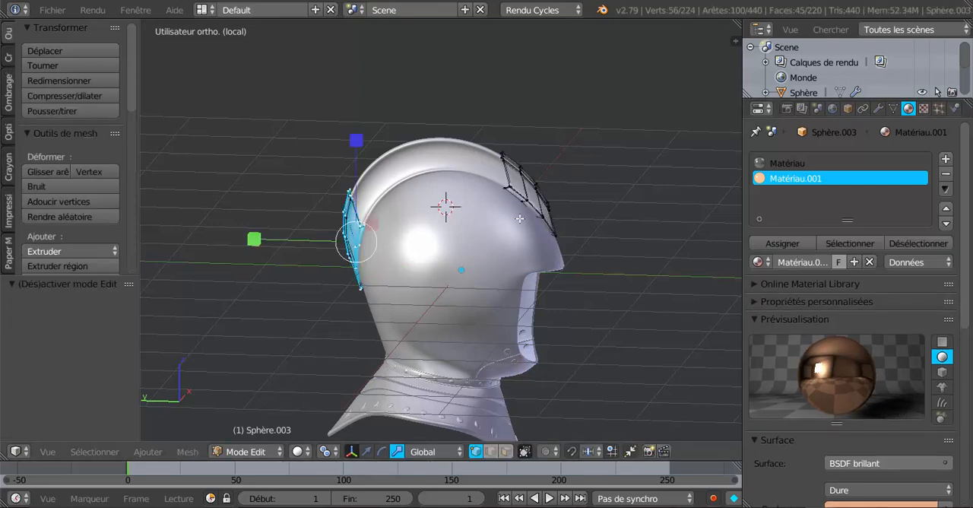
pyautogui.press('a')
pyautogui.press('a')
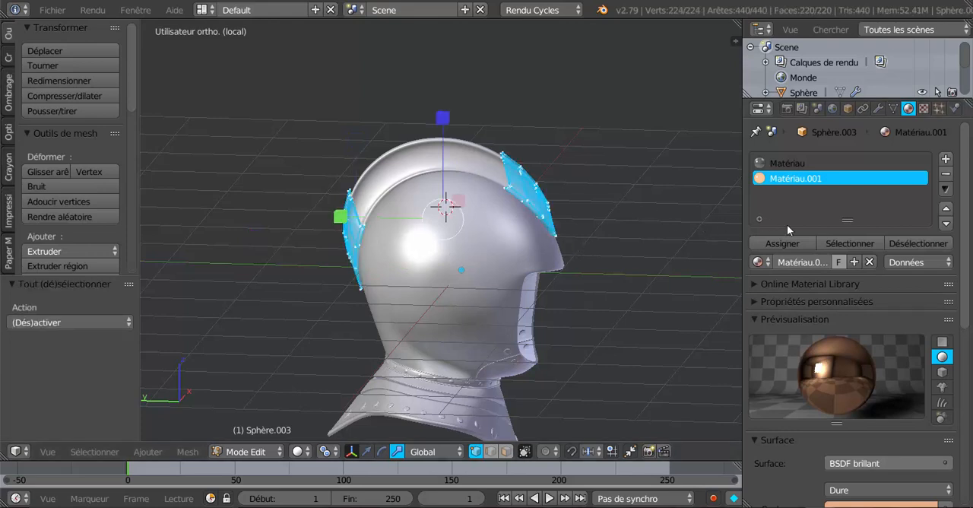
pyautogui.click(804, 244)
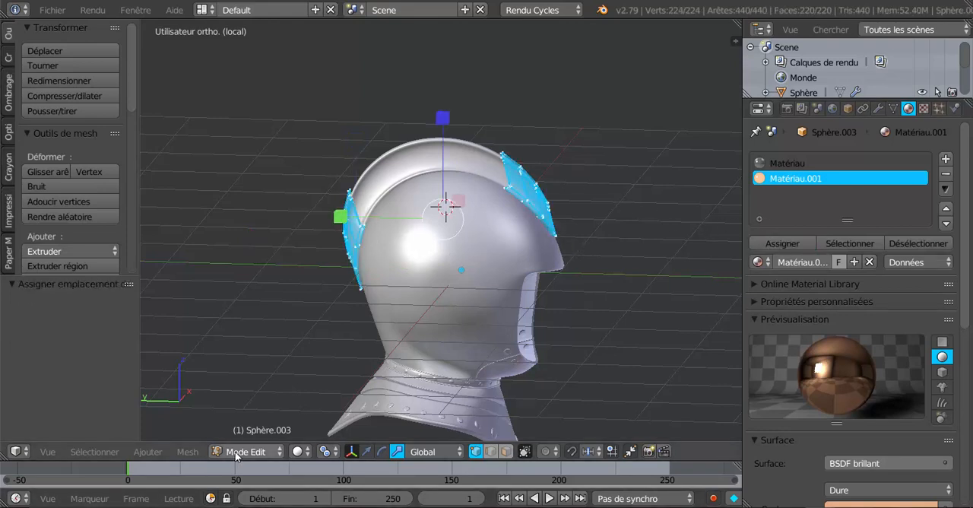
pyautogui.scroll(-2, 463, 341)
pyautogui.scroll(2, 476, 323)
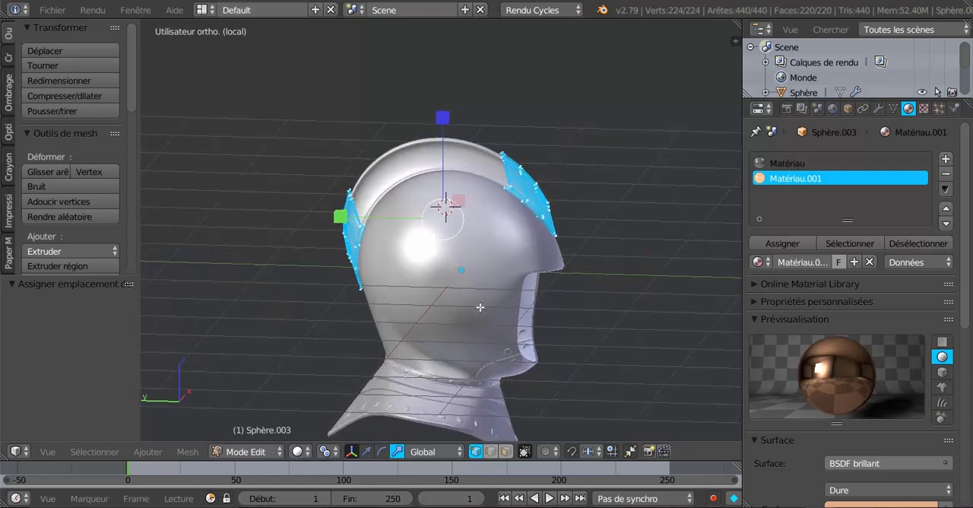
pyautogui.moveTo(476, 319); pyautogui.dragTo(528, 360, button='middle')
pyautogui.scroll(2, 386, 202)
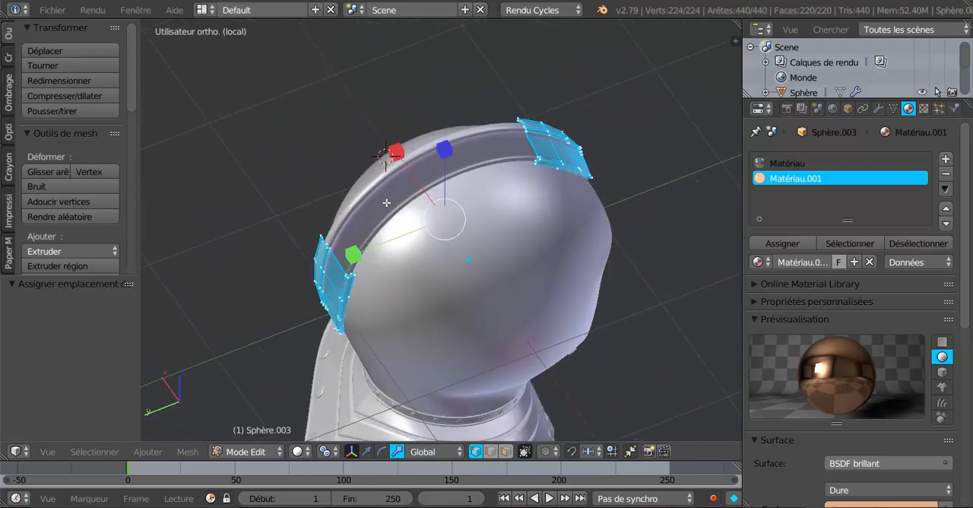
pyautogui.press('Tab')
# Enter Edit Mode on the crest object and select the strip of faces running along its outer edge in face mode.
pyautogui.rightClick(369, 242)
pyautogui.press('Tab')
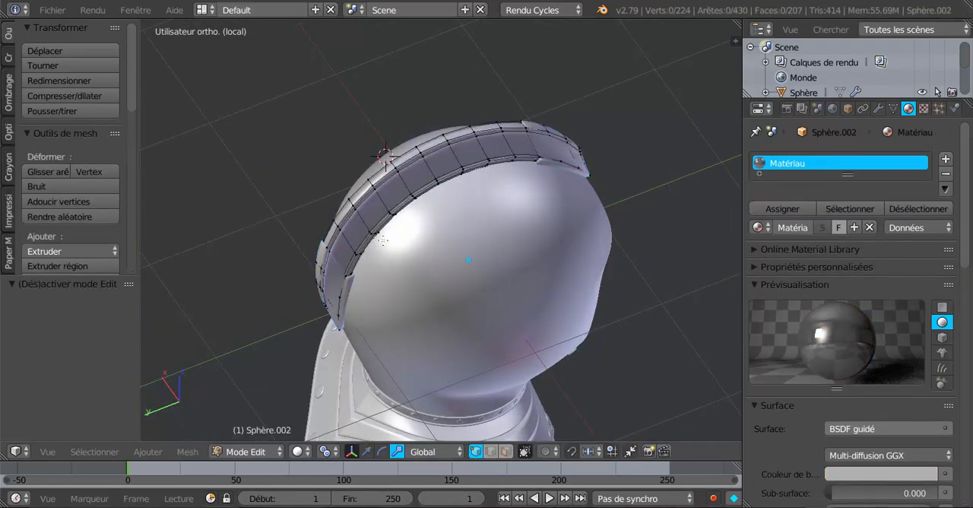
pyautogui.moveTo(369, 243); pyautogui.dragTo(485, 202, button='middle')
pyautogui.scroll(3, 485, 199)
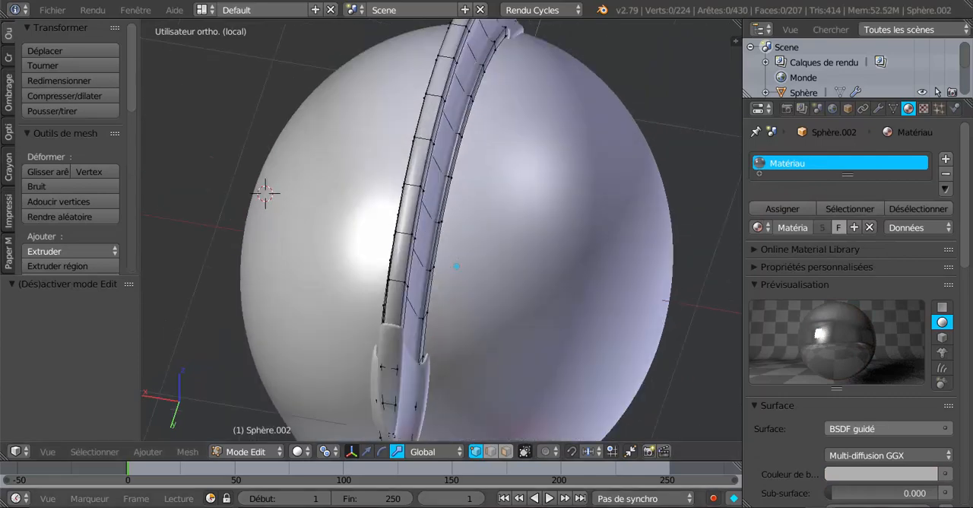
pyautogui.click(506, 451)
pyautogui.keyDown('alt'); pyautogui.rightClick(410, 186); pyautogui.keyUp('alt')
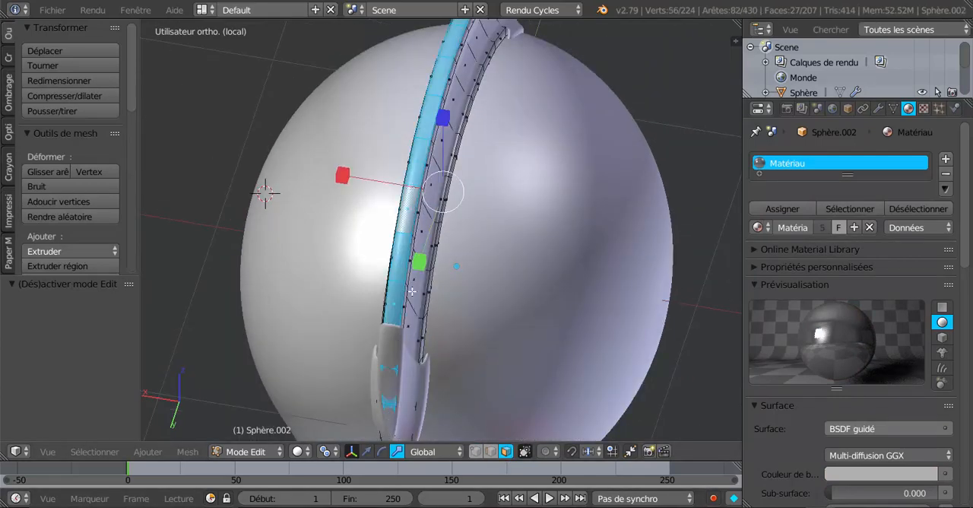
# Extend the selection with the adjoining loops of rim faces on the side of the crest's outer edge.
pyautogui.moveTo(412, 291); pyautogui.dragTo(324, 256, button='middle')
pyautogui.keyDown('shift'); pyautogui.moveTo(359, 177); pyautogui.dragTo(439, 293, button='middle'); pyautogui.keyUp('shift')
pyautogui.scroll(2, 438, 276)
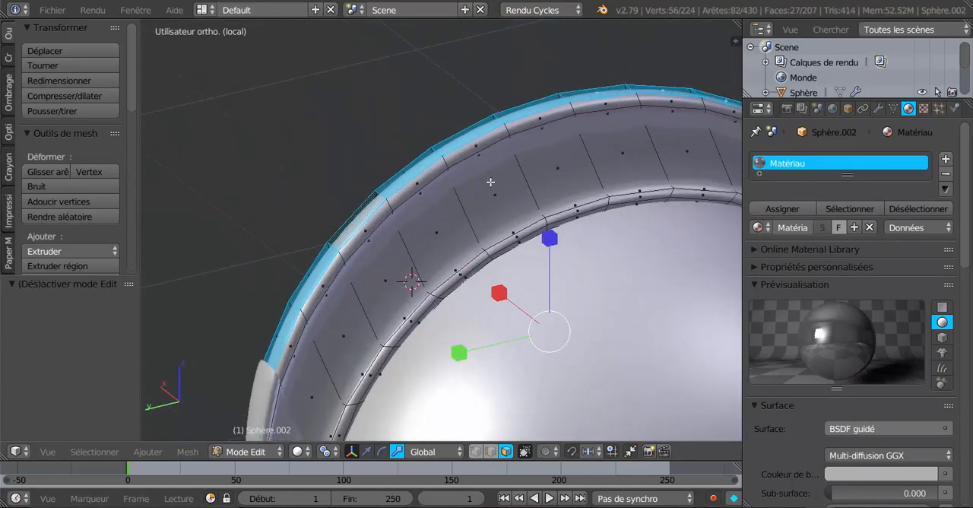
pyautogui.keyDown('alt'); pyautogui.keyDown('shift'); pyautogui.rightClick(518, 127); pyautogui.keyUp('shift'); pyautogui.keyUp('alt')
pyautogui.keyDown('alt'); pyautogui.keyDown('shift'); pyautogui.rightClick(575, 119); pyautogui.keyUp('shift'); pyautogui.keyUp('alt')
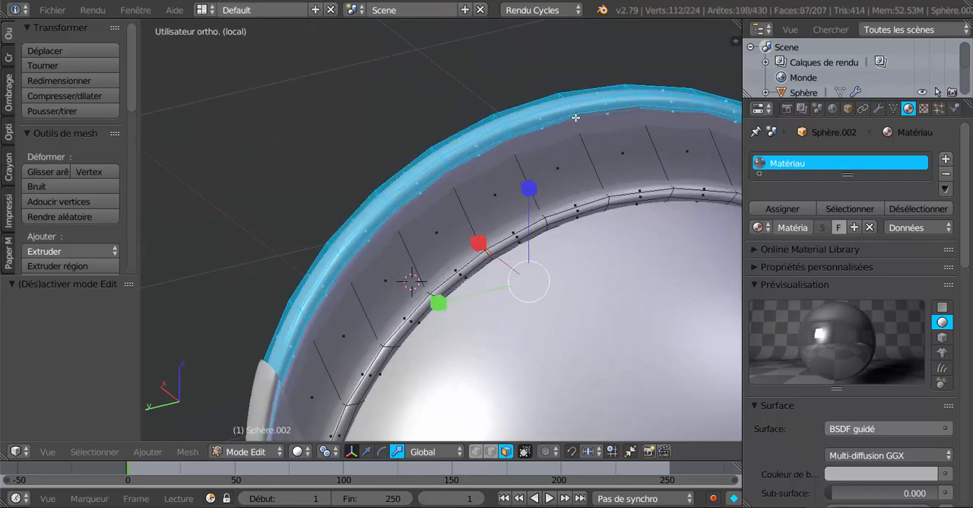
pyautogui.scroll(-3, 540, 175)
pyautogui.moveTo(540, 175); pyautogui.dragTo(482, 242, button='middle')
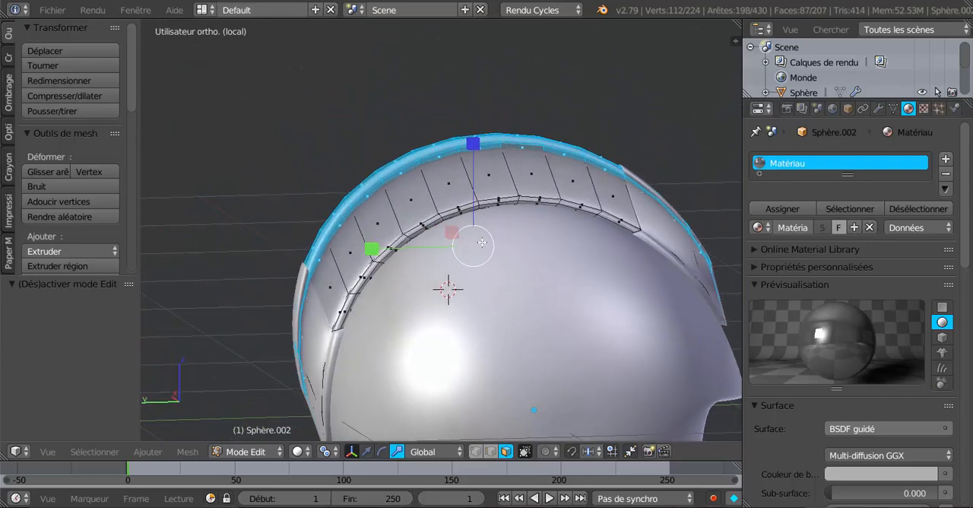
pyautogui.scroll(-2, 483, 242)
pyautogui.moveTo(482, 289); pyautogui.dragTo(525, 312, button='middle')
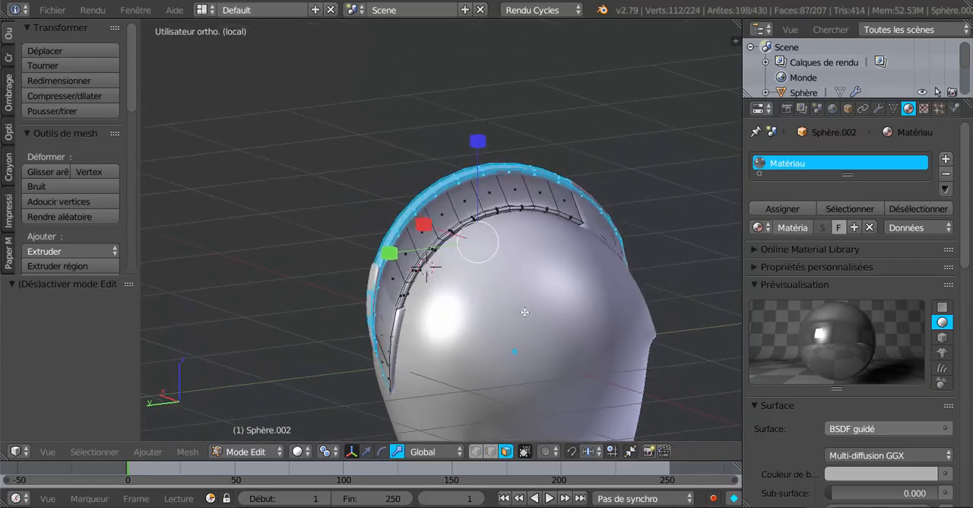
# Add a second material slot to the crest, link Matériau.001 to it, and assign it to the selected rim faces.
pyautogui.click(758, 228)
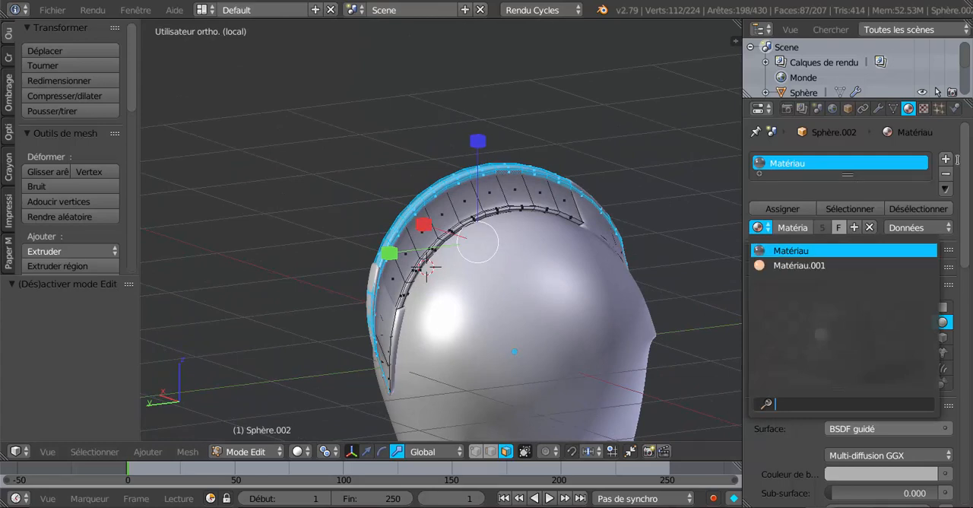
pyautogui.click(946, 158)
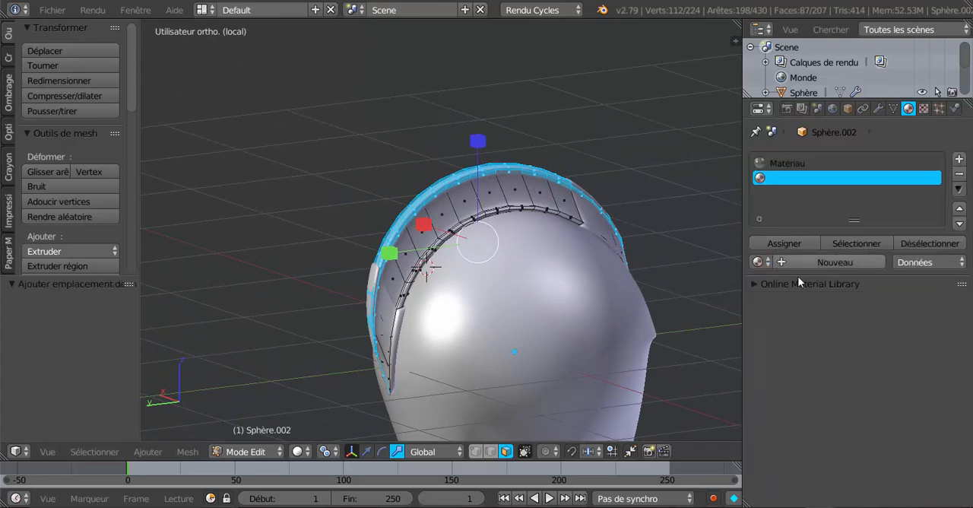
pyautogui.click(836, 261)
pyautogui.click(758, 262)
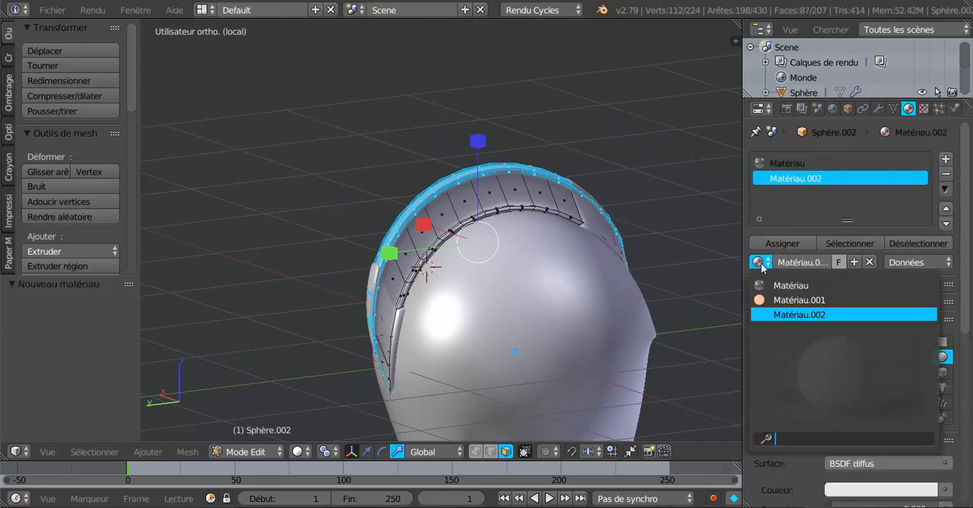
pyautogui.click(778, 297)
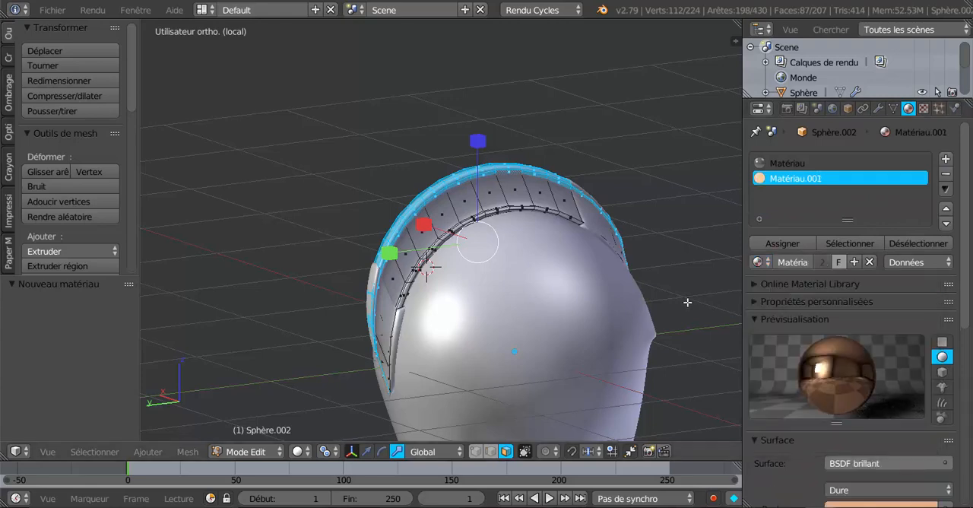
pyautogui.scroll(-1, 685, 300)
pyautogui.click(783, 244)
# Switch the viewport shading to Rendu and view the helmet from its front side.
pyautogui.moveTo(441, 387); pyautogui.dragTo(384, 381, button='middle')
pyautogui.click(297, 452)
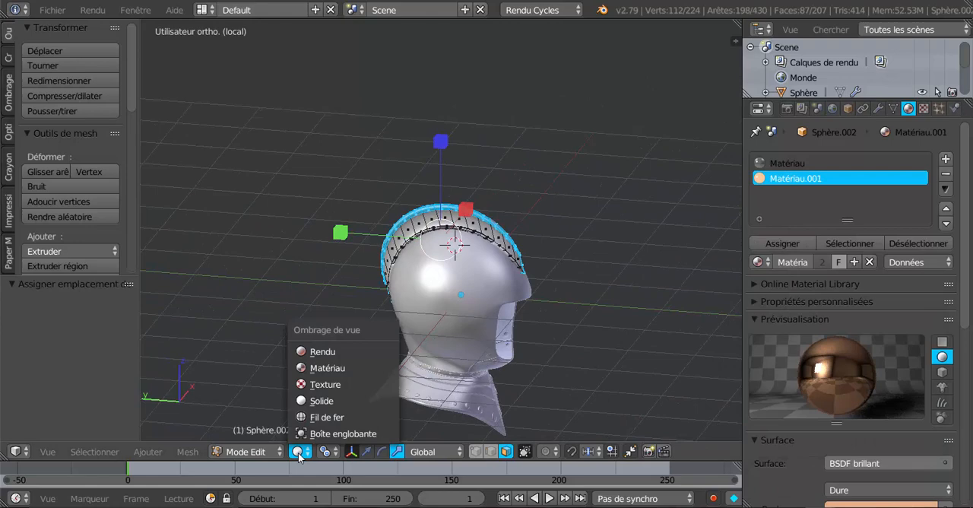
pyautogui.click(314, 350)
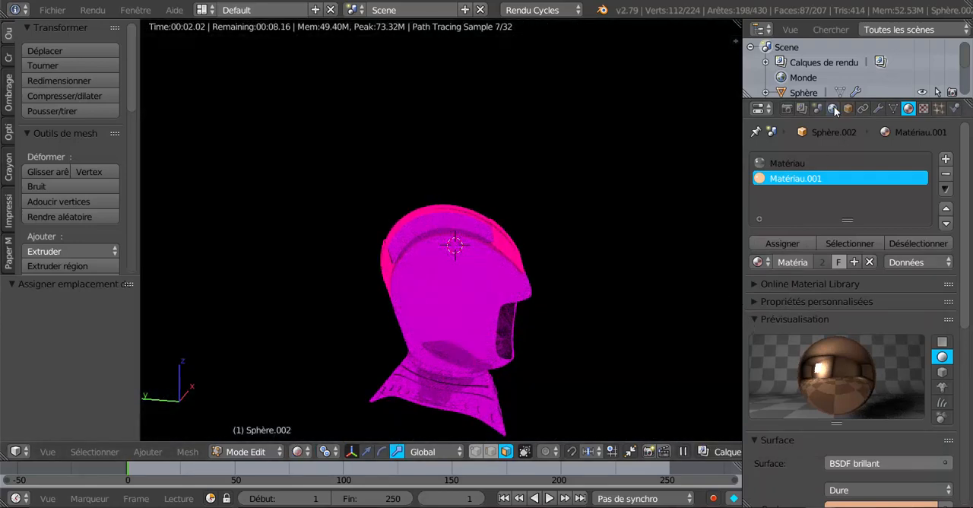
pyautogui.moveTo(549, 369); pyautogui.dragTo(504, 293, button='middle')
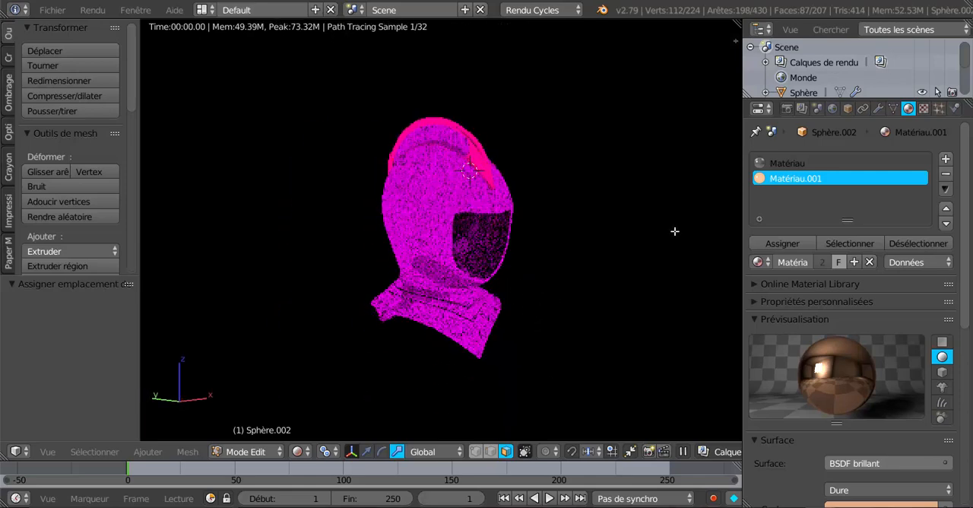
# Load studio017.hdr from the Studio HDRI folder as the world's environment texture.
pyautogui.click(831, 108)
pyautogui.click(931, 387)
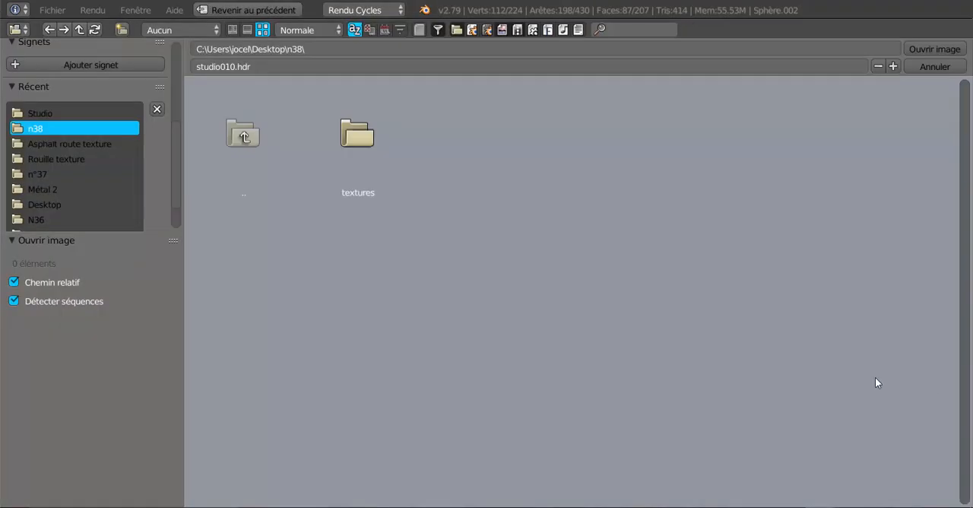
pyautogui.click(32, 114)
pyautogui.scroll(-10, 692, 276)
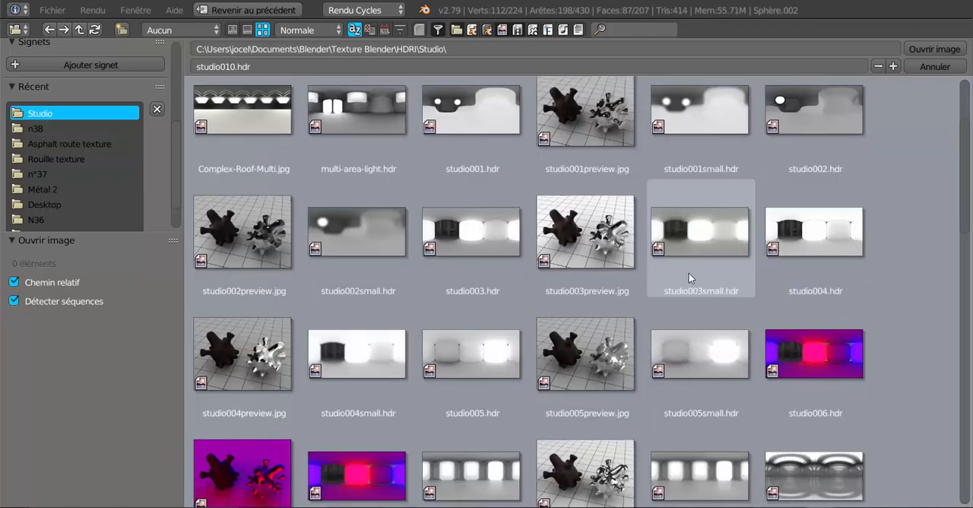
pyautogui.scroll(-3, 691, 277)
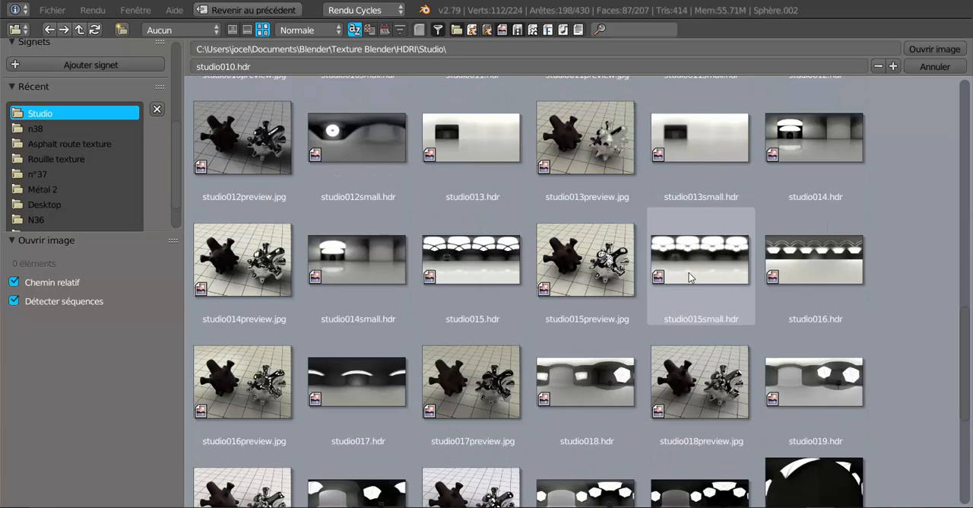
pyautogui.click(346, 380)
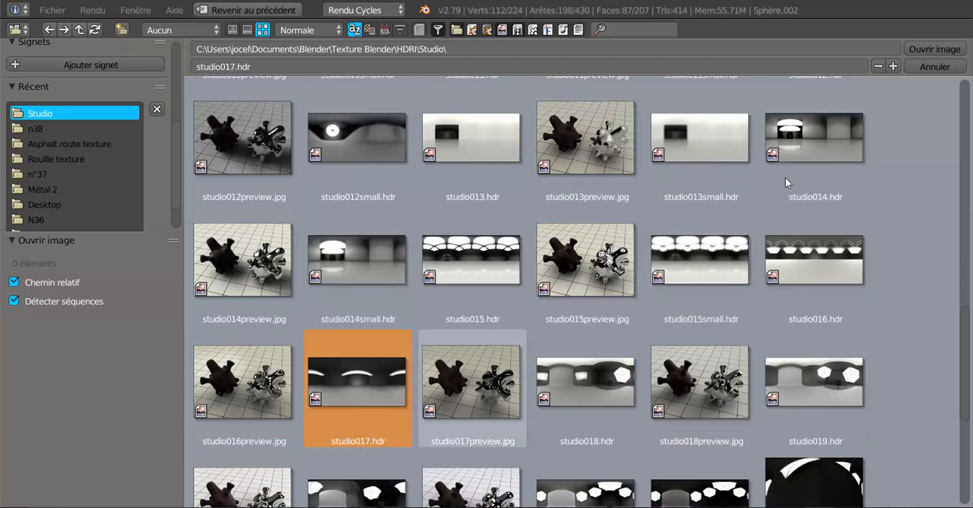
pyautogui.click(930, 47)
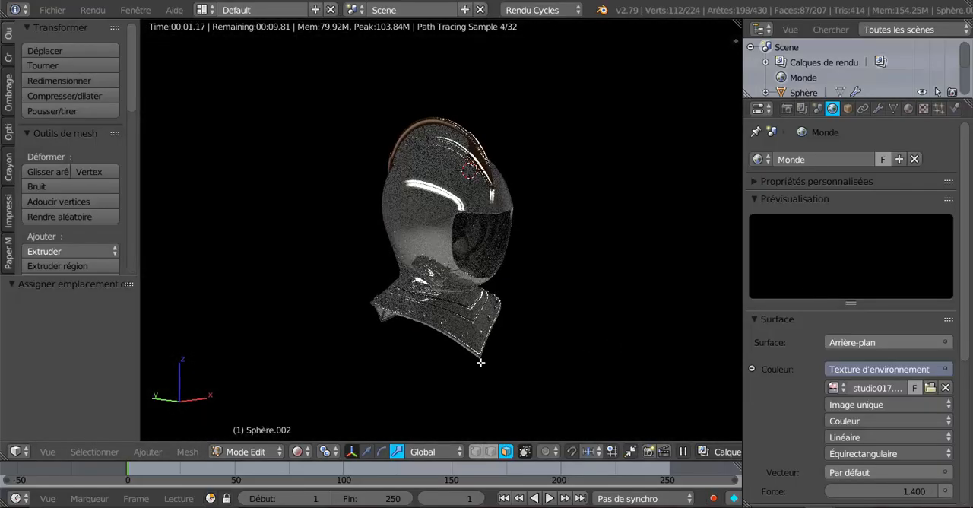
# Examine the rendered helmet from the side and look through Matériau.001's surface and Réglages options.
pyautogui.moveTo(448, 359); pyautogui.dragTo(494, 356, button='middle')
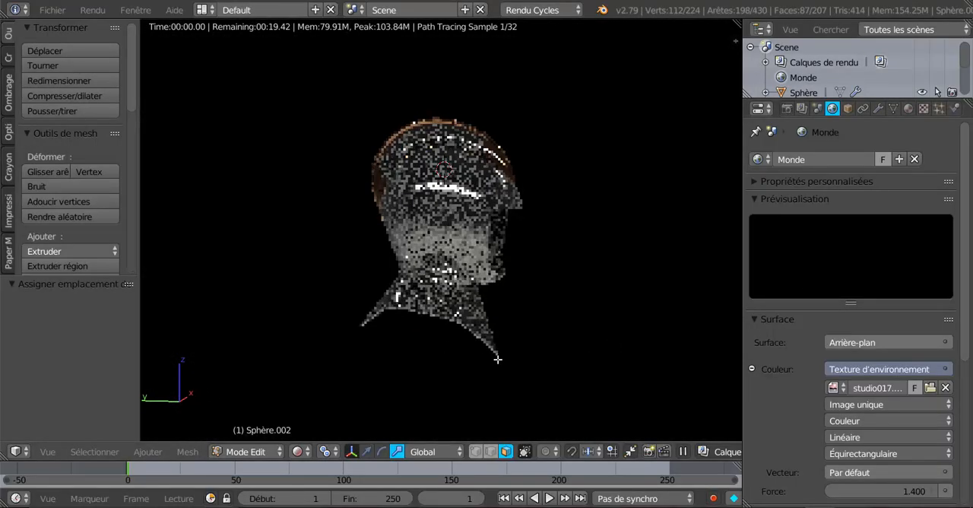
pyautogui.scroll(3, 496, 356)
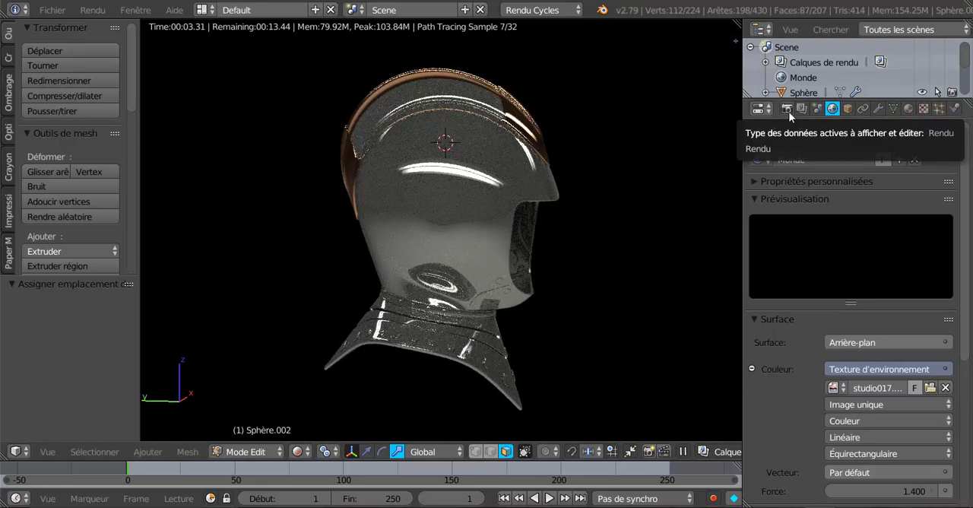
pyautogui.click(909, 109)
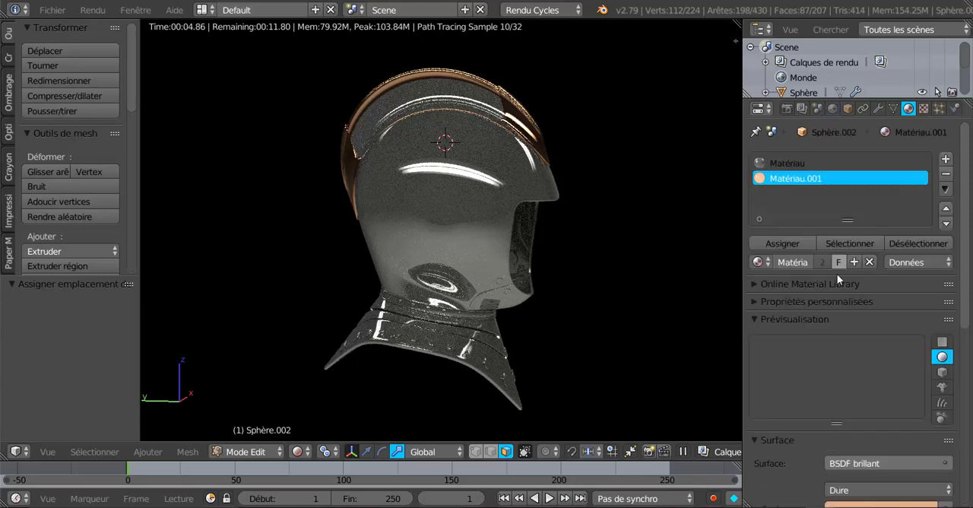
pyautogui.scroll(-6, 810, 352)
pyautogui.scroll(-2, 810, 352)
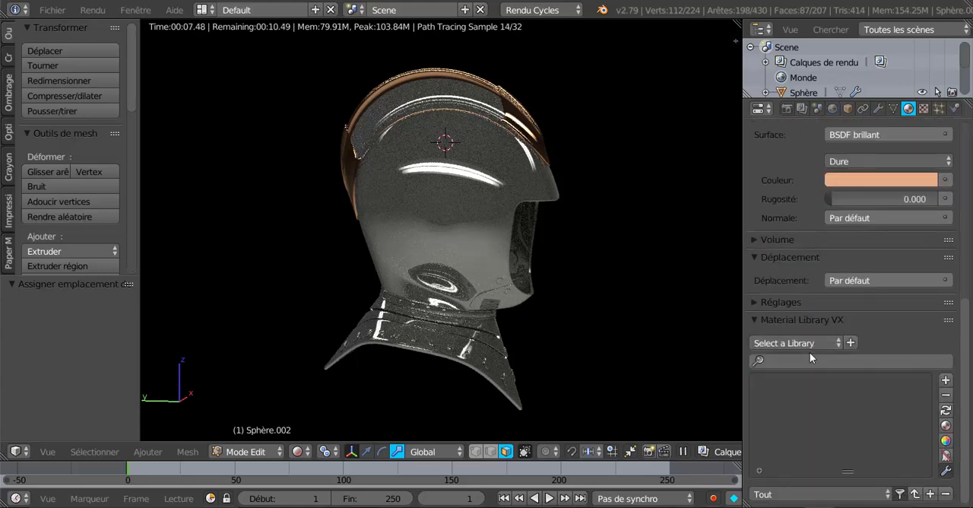
pyautogui.click(754, 302)
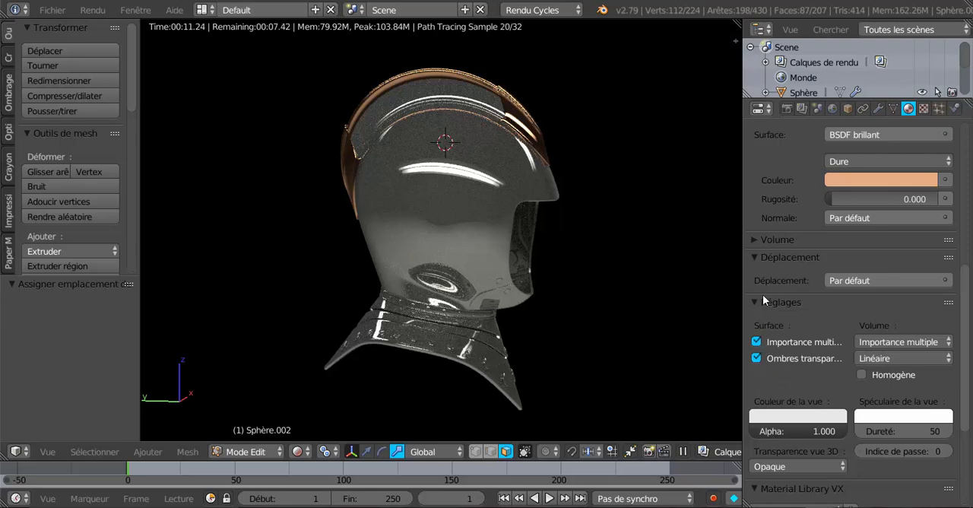
# Try the Transparent film option in the render settings and switch it back off.
pyautogui.click(786, 109)
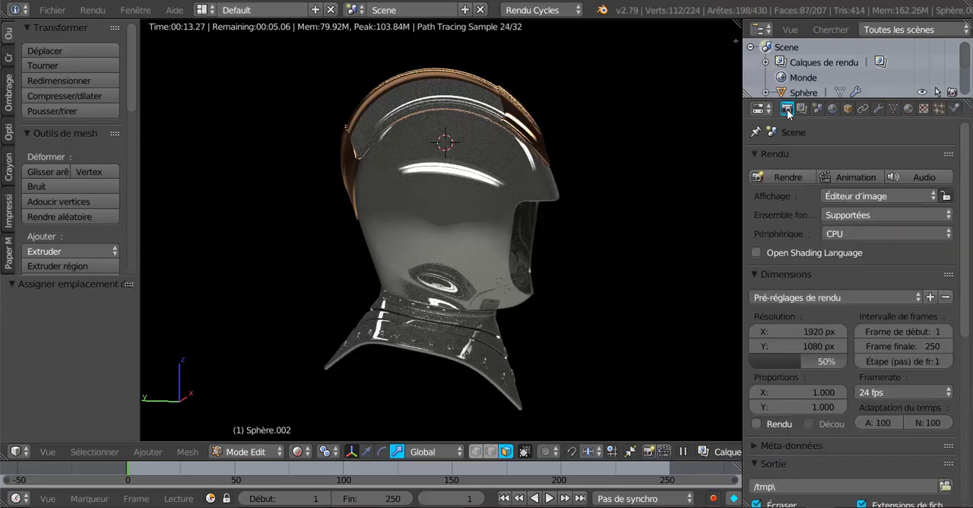
pyautogui.scroll(-10, 798, 302)
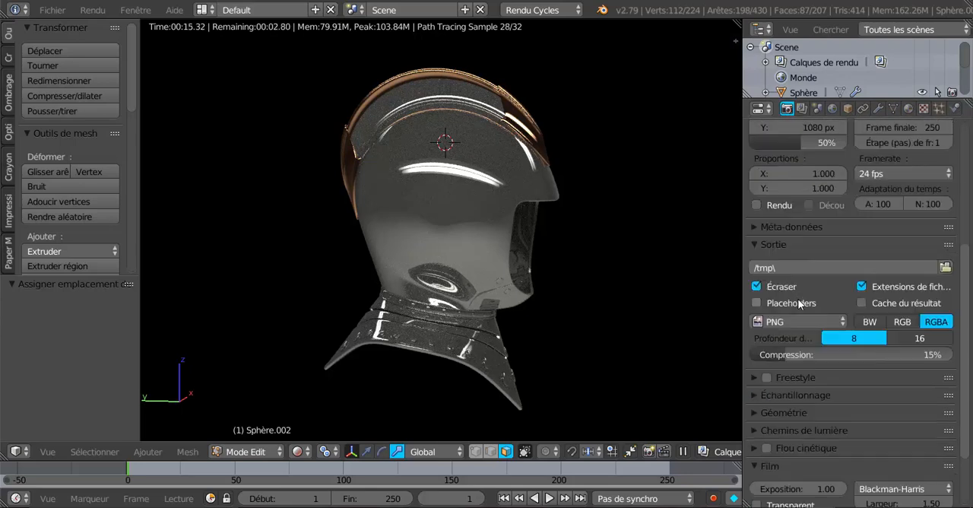
pyautogui.scroll(-1, 799, 303)
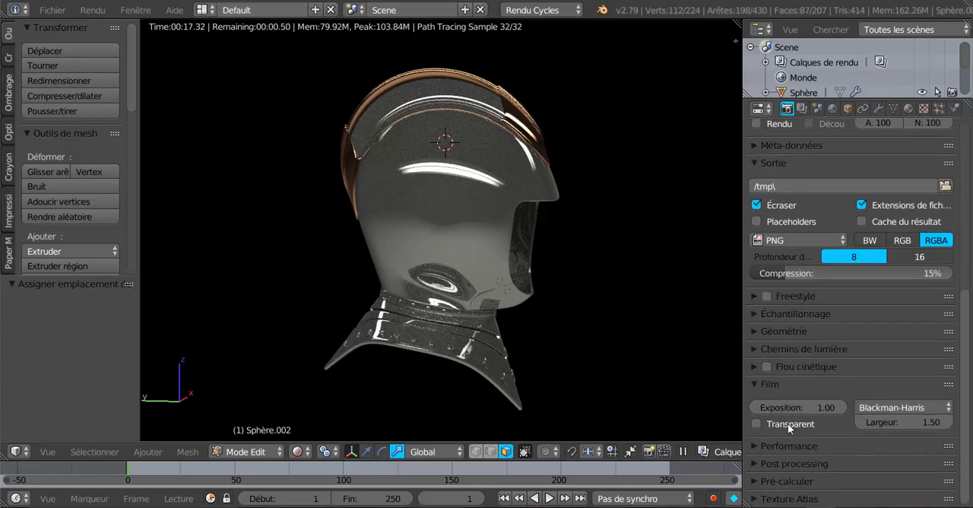
pyautogui.click(758, 423)
pyautogui.click(759, 423)
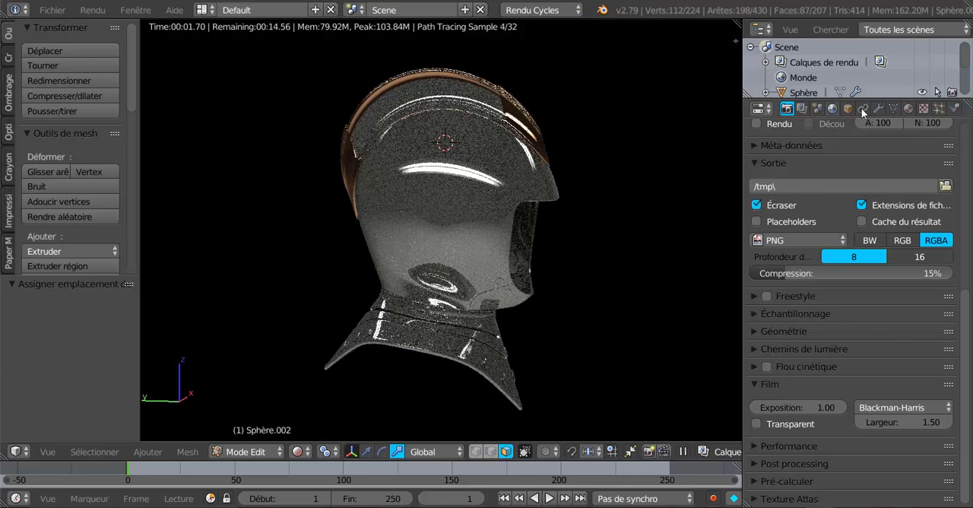
# Enable the world's Caméra ray visibility, widen the 3D view and show the helmet in perspective from the front.
pyautogui.click(832, 109)
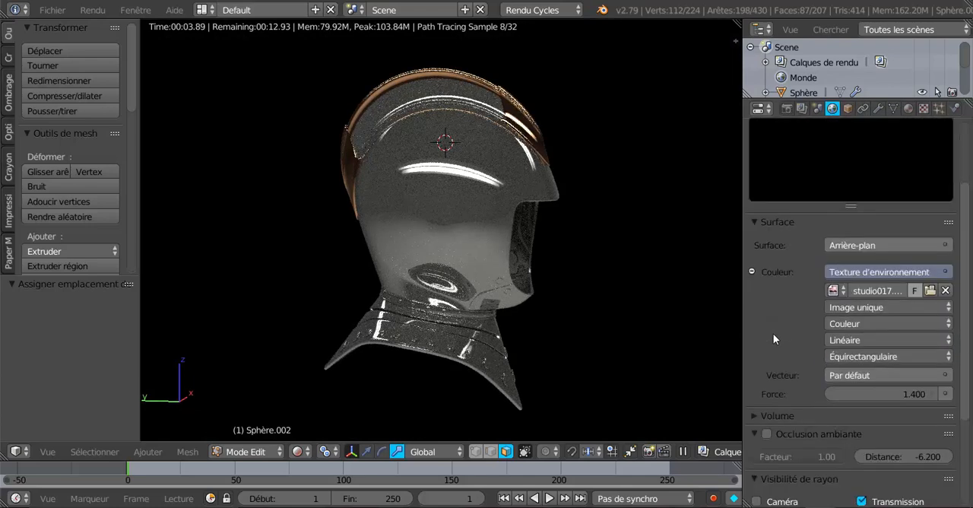
pyautogui.scroll(-6, 774, 339)
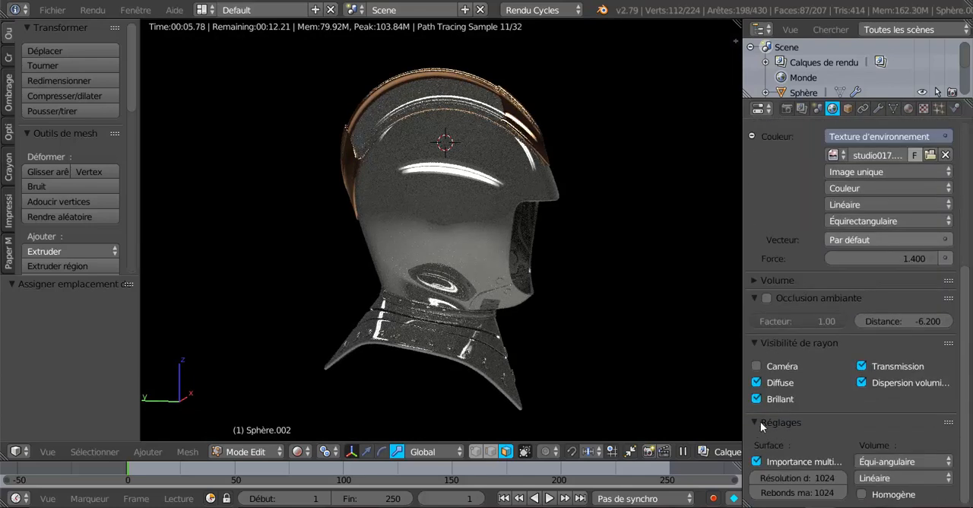
pyautogui.click(757, 367)
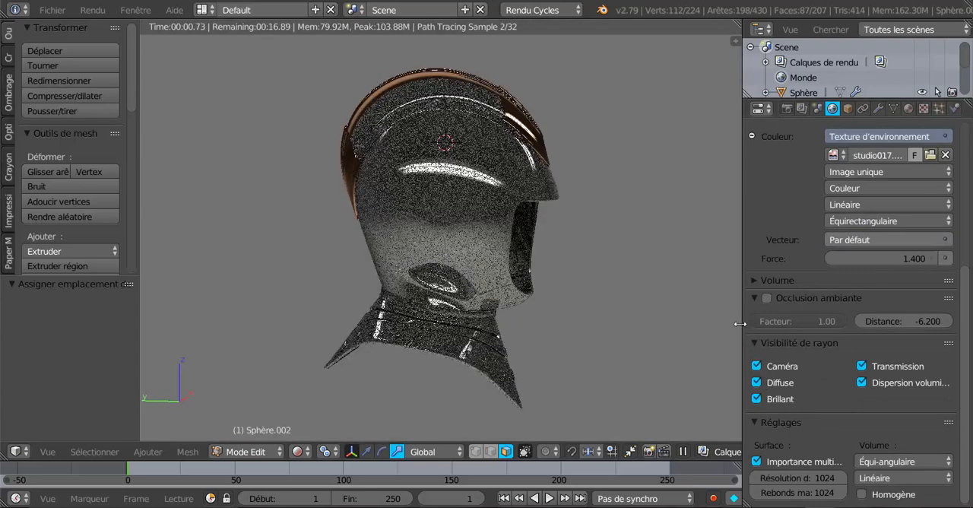
pyautogui.press('KP_5')
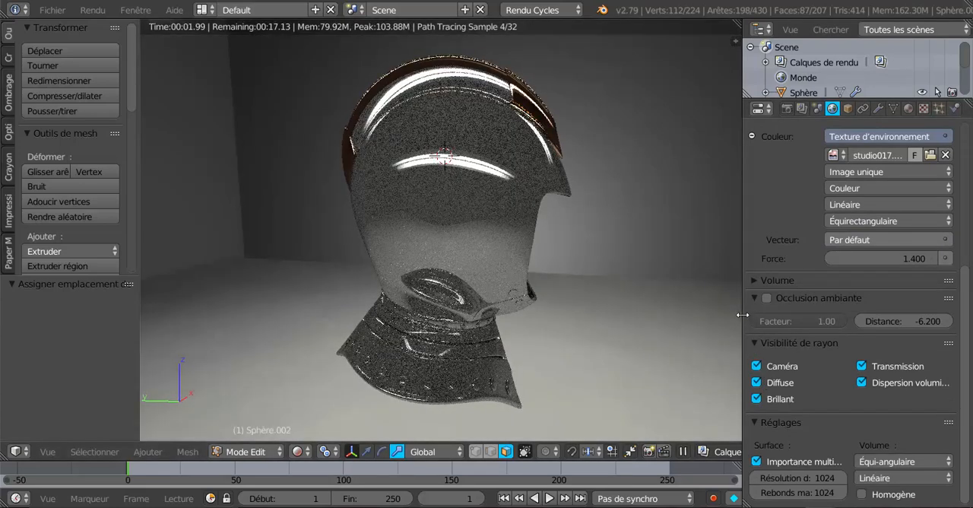
pyautogui.moveTo(741, 317); pyautogui.dragTo(793, 318)
pyautogui.press('KP_1')
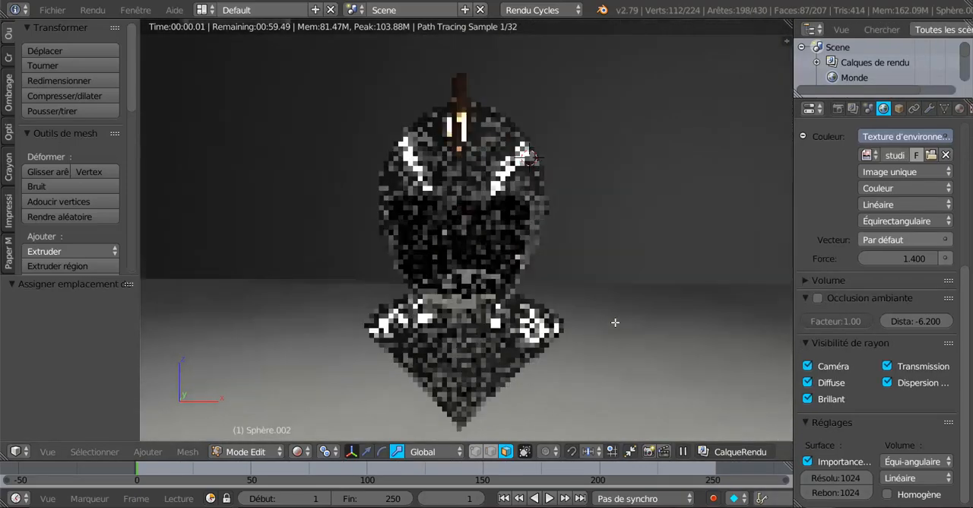
# Turn on automatic packing of external data into the .blend file.
pyautogui.click(51, 9)
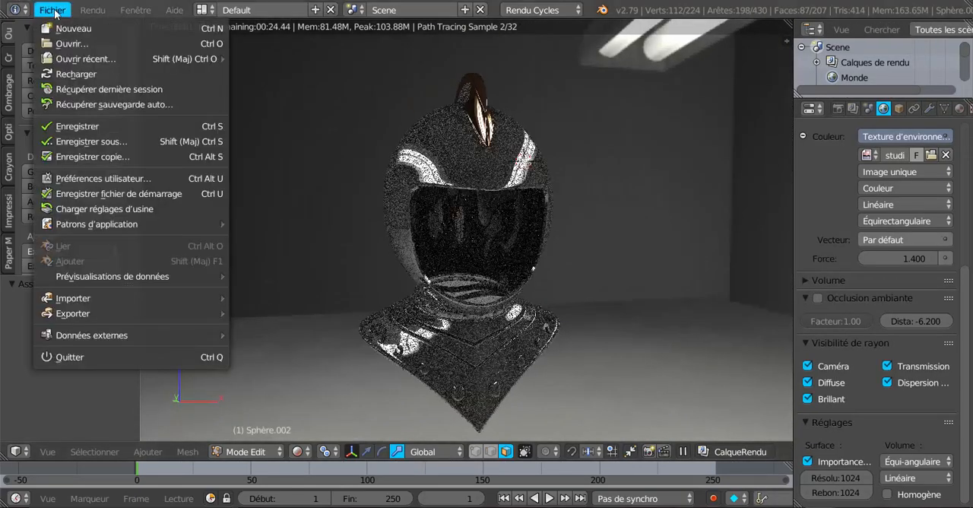
pyautogui.moveTo(151, 338)
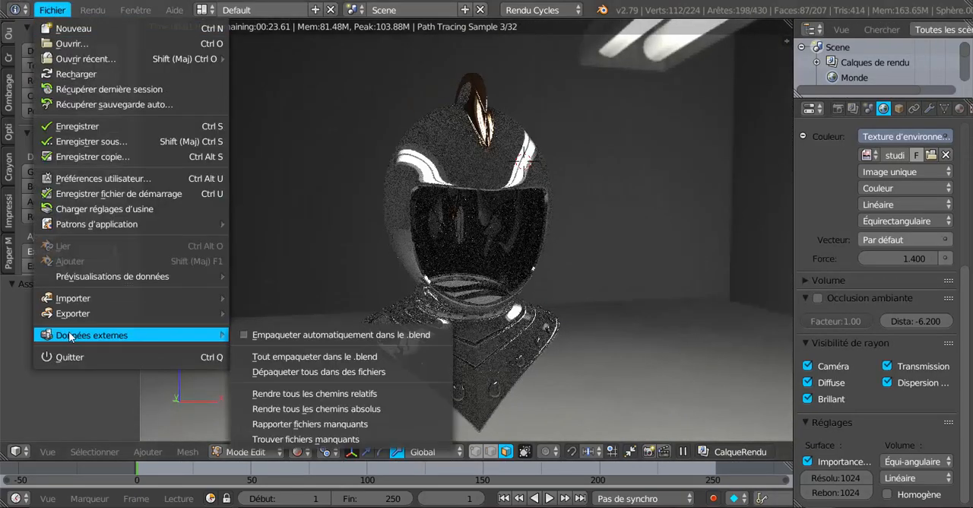
pyautogui.click(251, 336)
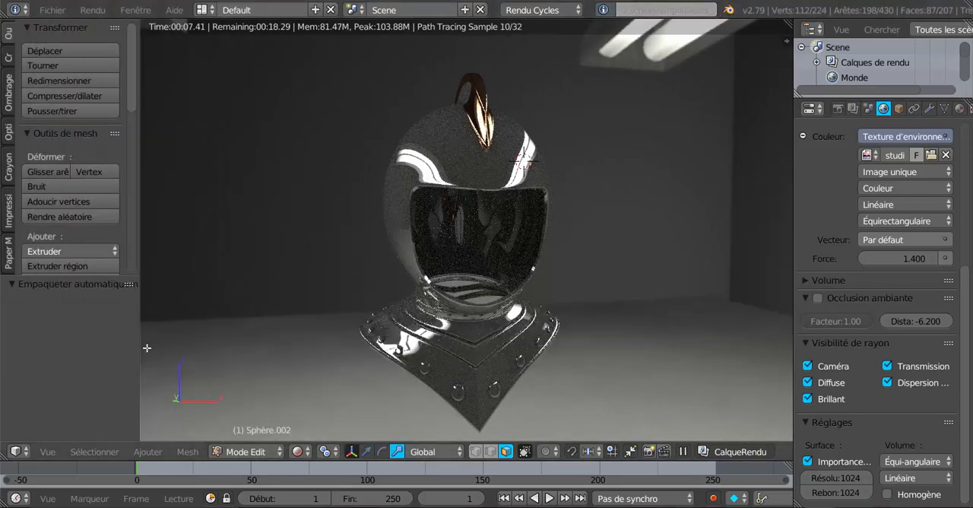
# Inspect the rendered crest from several sides and switch the viewport shading to Solide.
pyautogui.moveTo(484, 357); pyautogui.dragTo(560, 322, button='middle')
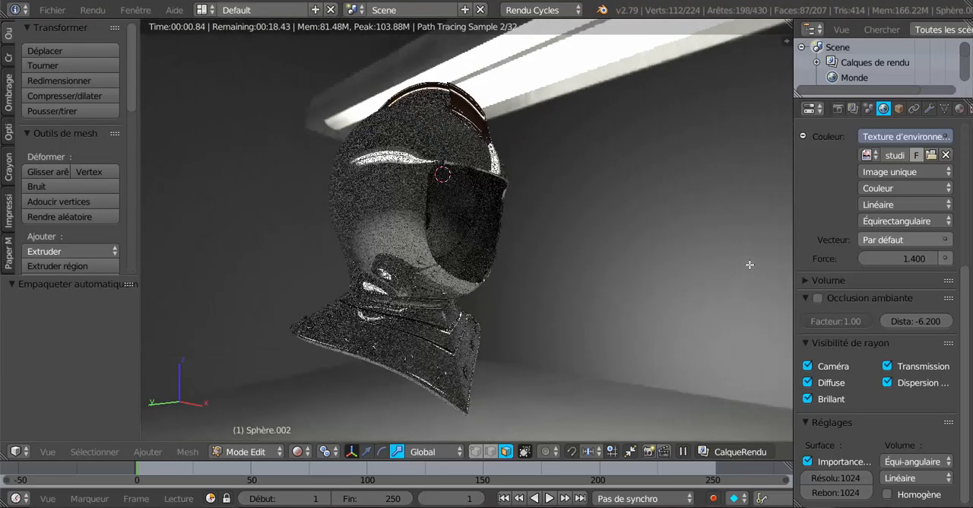
pyautogui.moveTo(558, 320); pyautogui.dragTo(616, 351, button='middle')
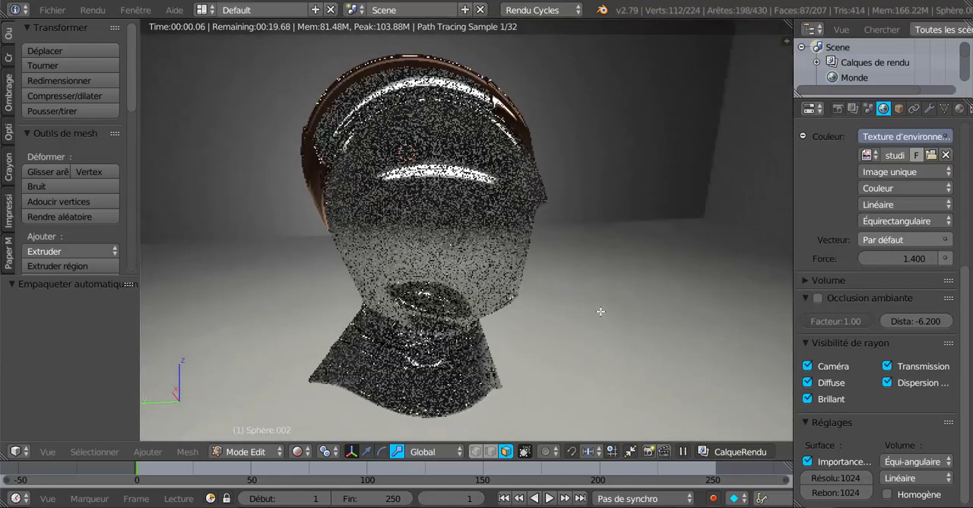
pyautogui.moveTo(556, 302); pyautogui.dragTo(417, 263, button='middle')
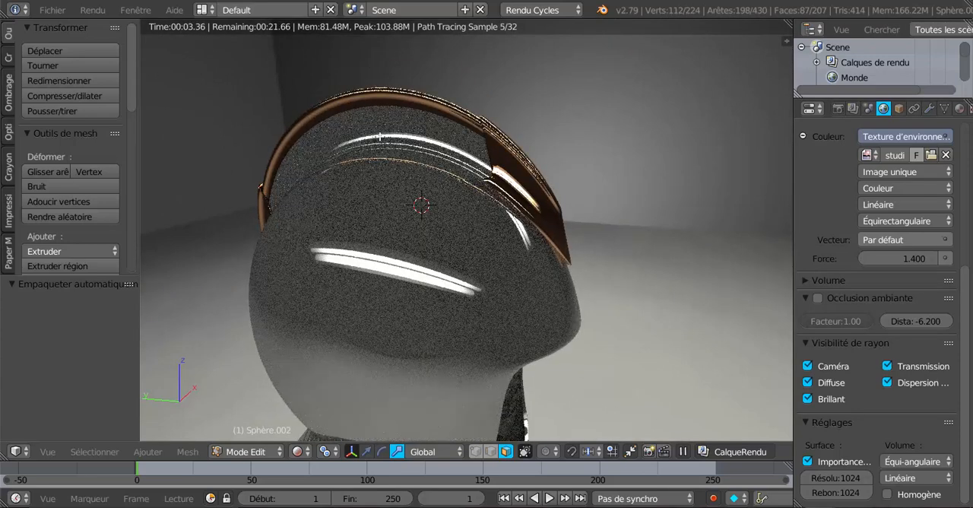
pyautogui.click(328, 451)
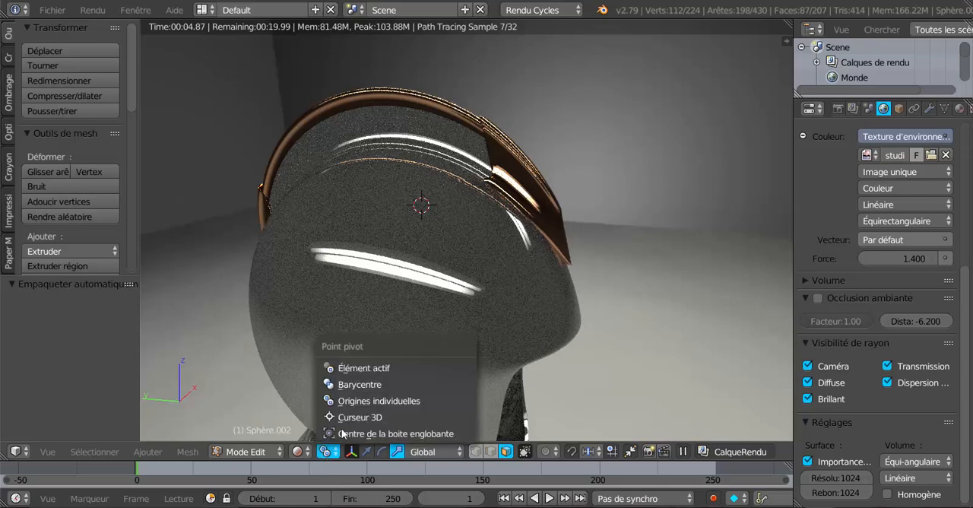
pyautogui.click(302, 453)
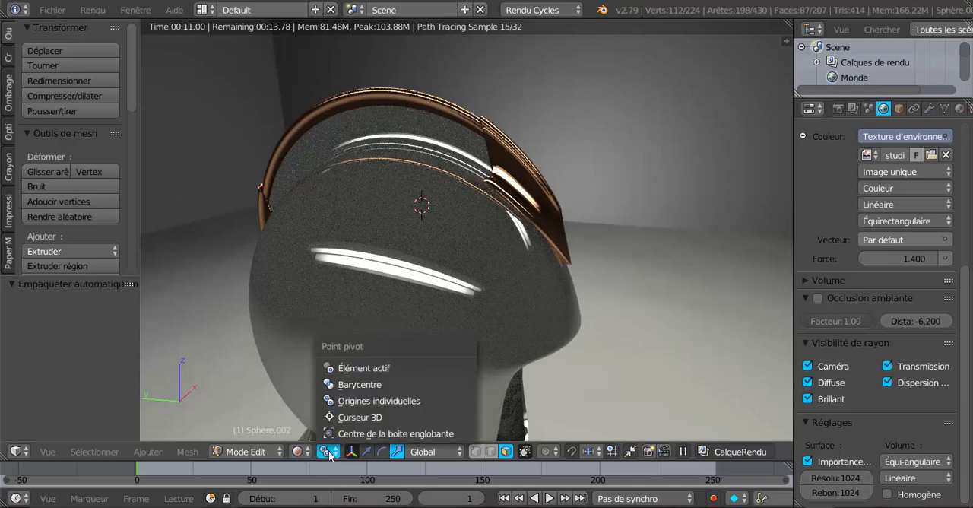
pyautogui.click(298, 453)
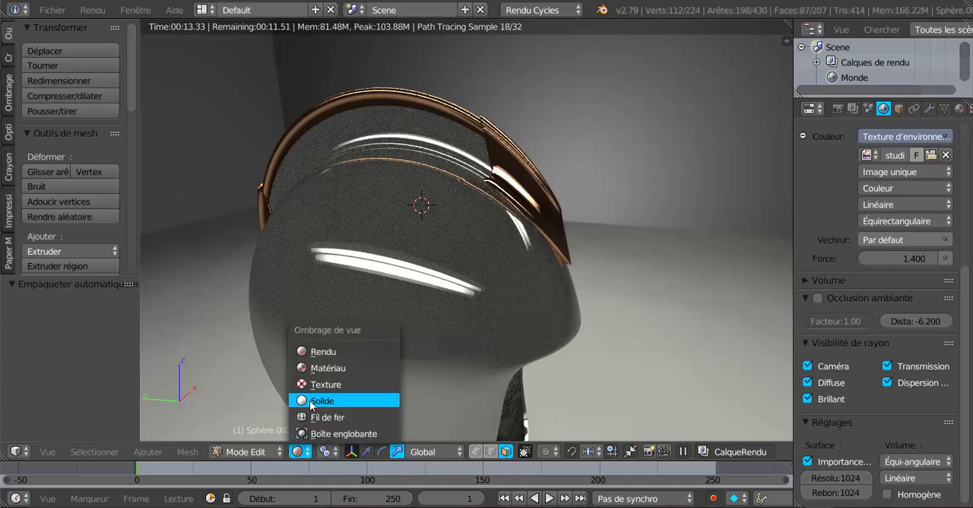
pyautogui.click(311, 401)
# Add a single loop cut along the crest's side and slide it up close to the rim.
pyautogui.scroll(2, 403, 111)
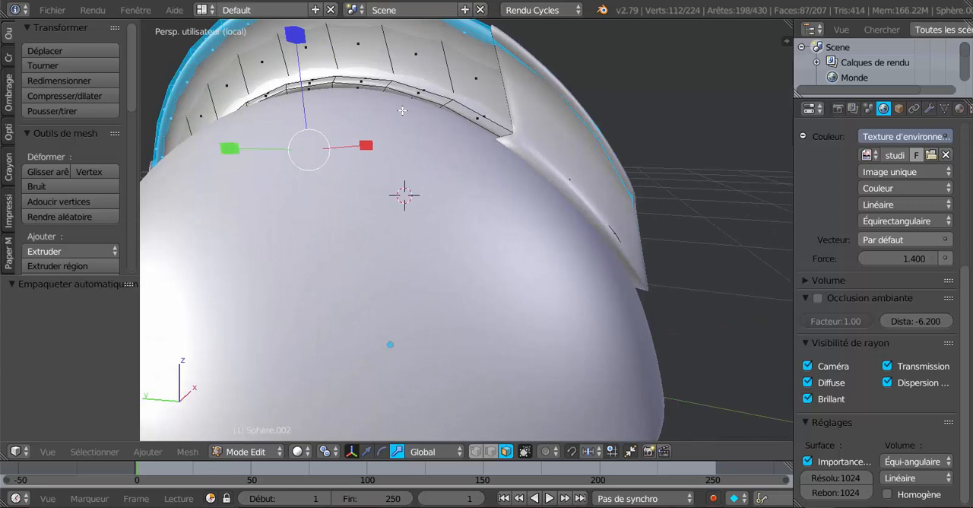
pyautogui.press('r')
pyautogui.click(448, 75)
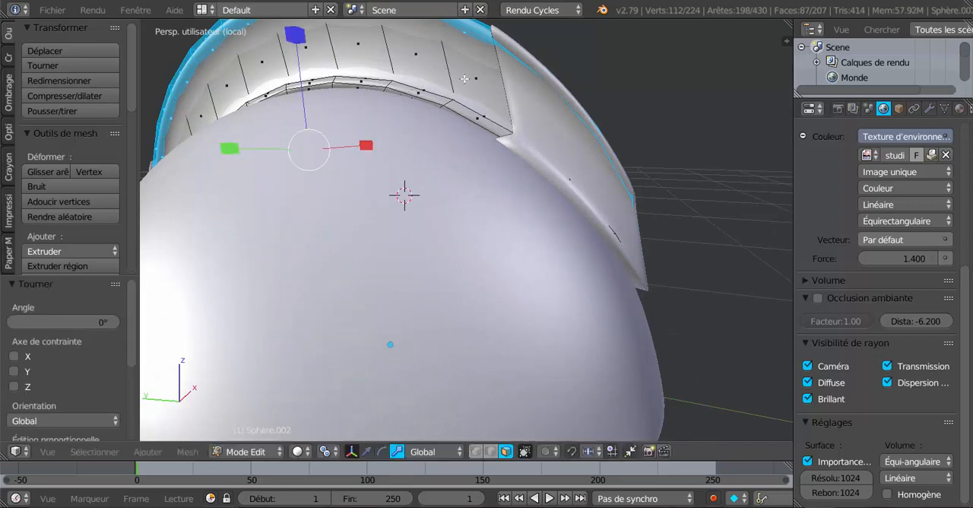
pyautogui.hotkey('ctrl', 'r')
pyautogui.click(460, 76)
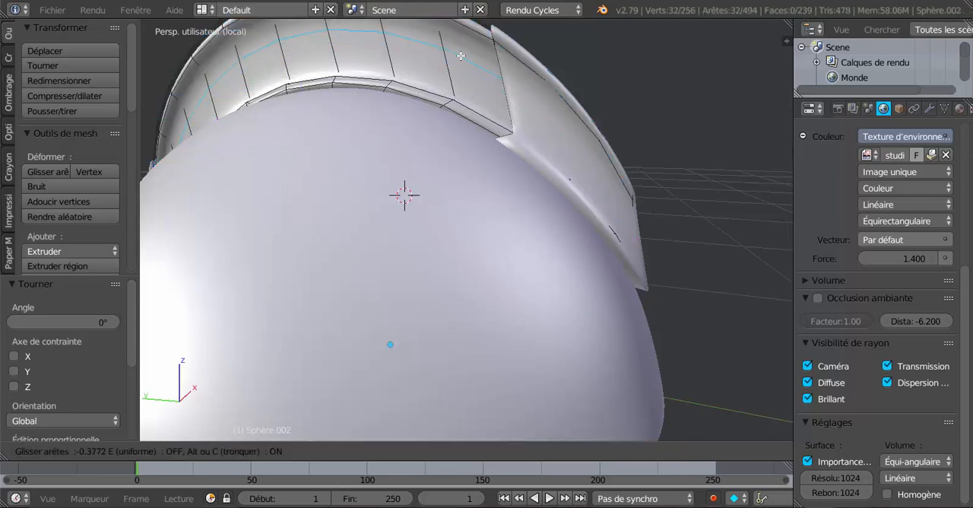
pyautogui.click(462, 38)
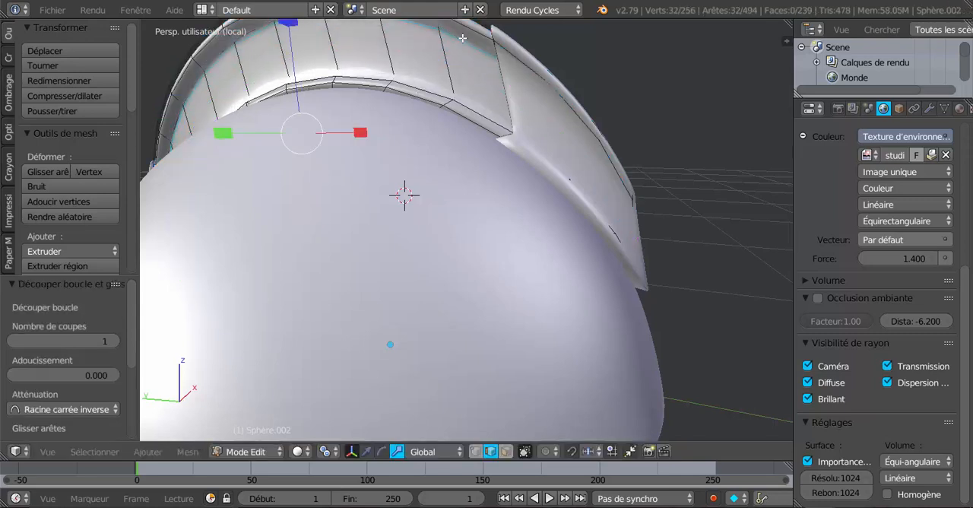
# Preview the crest with Rendu shading and check its edges from the side and the front quarter.
pyautogui.click(302, 452)
pyautogui.click(316, 353)
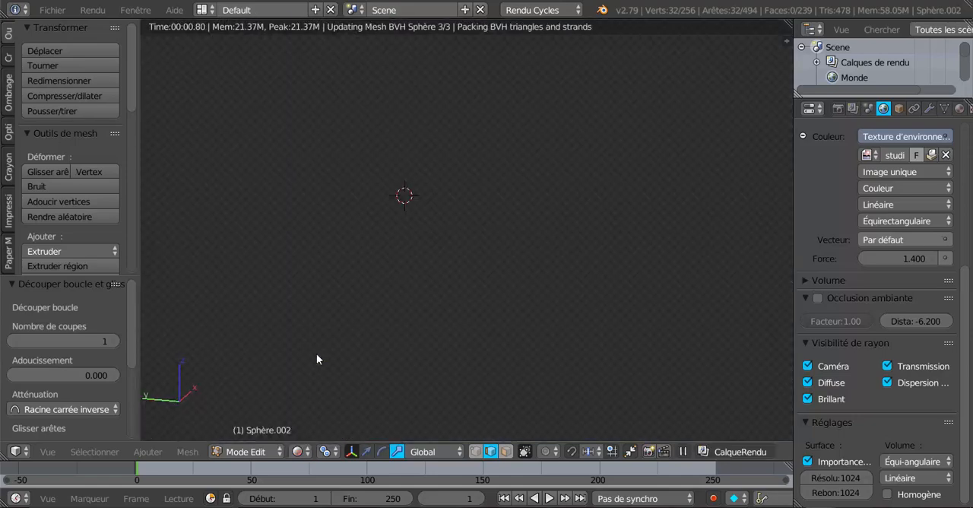
pyautogui.scroll(-5, 403, 325)
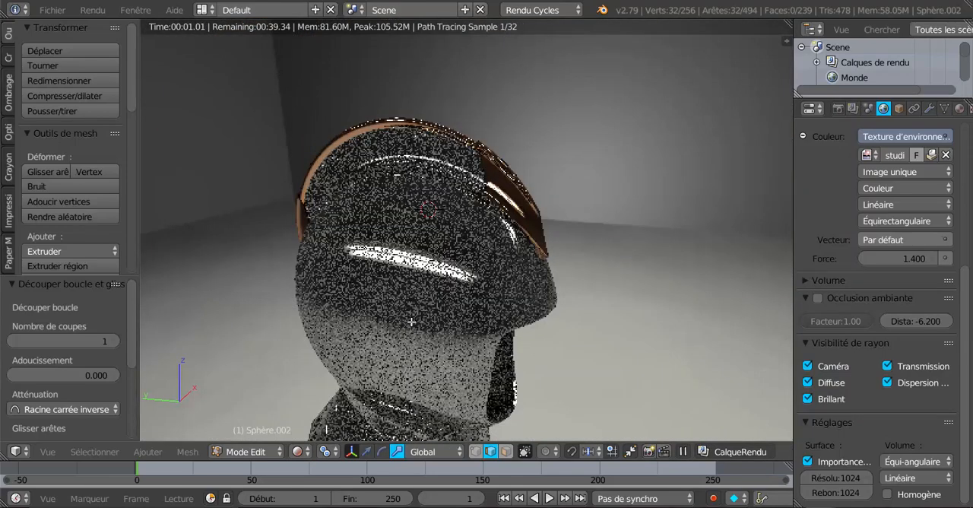
pyautogui.moveTo(448, 299); pyautogui.dragTo(453, 296, button='middle')
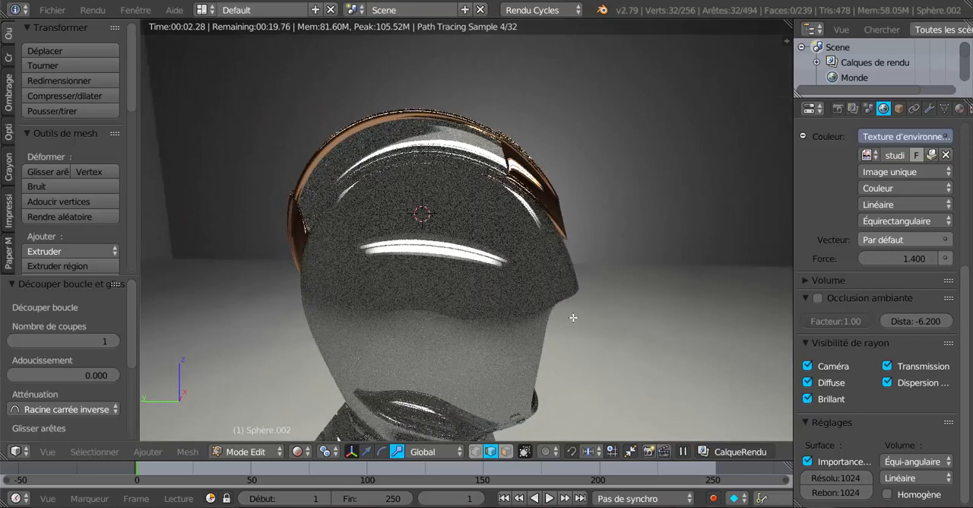
pyautogui.moveTo(575, 320); pyautogui.dragTo(494, 328, button='middle')
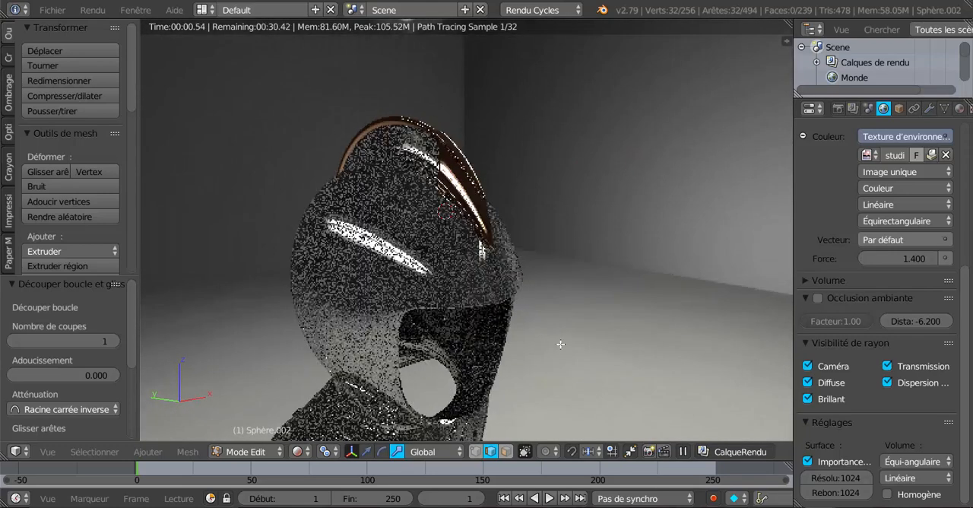
# Return to object mode with Solide shading, reveal hidden elements and leave local view to show the whole helmet.
pyautogui.hotkey('alt', 'h')
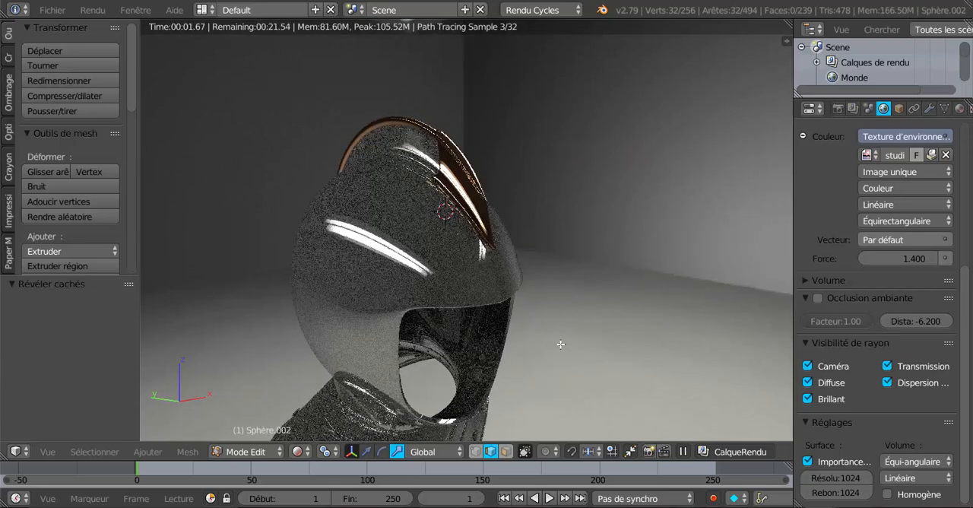
pyautogui.click(300, 452)
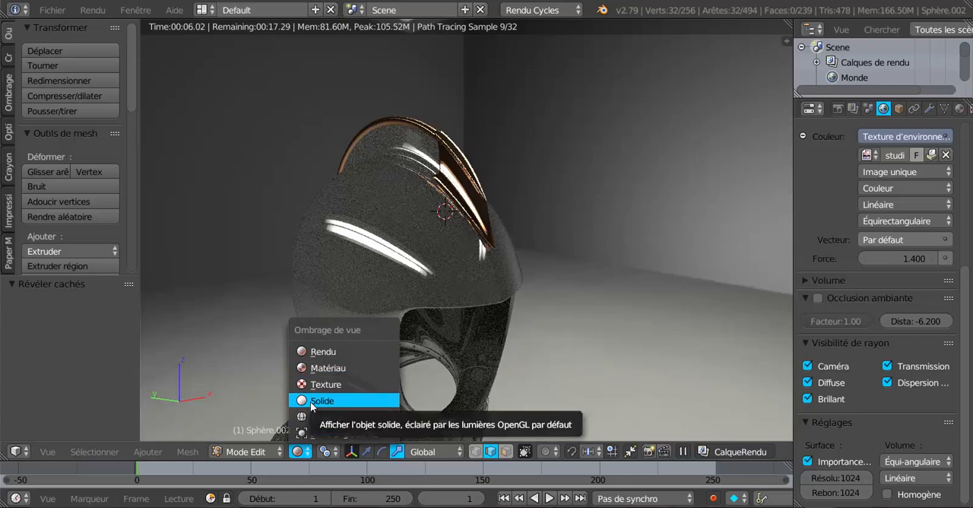
pyautogui.click(312, 402)
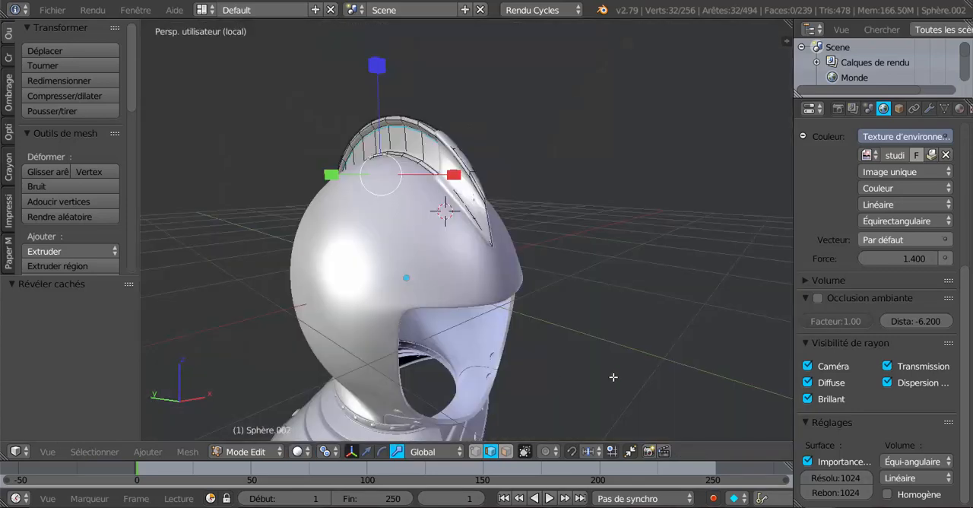
pyautogui.press('Tab')
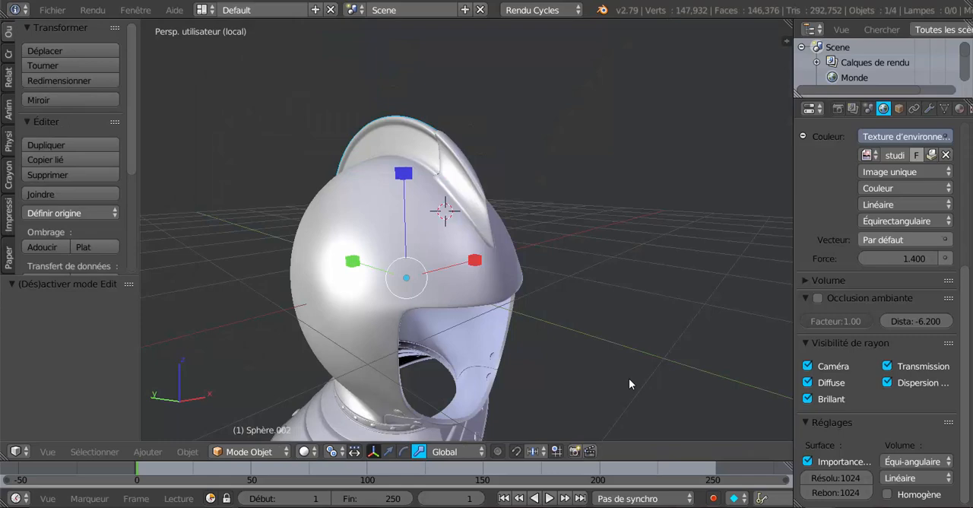
pyautogui.hotkey('alt', 'h')
pyautogui.press('KP_Divide')
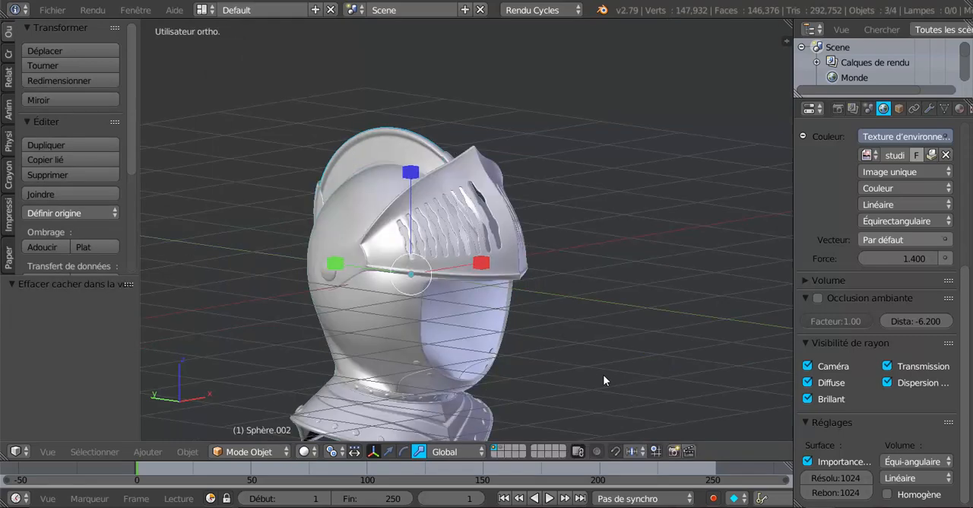
# Try rotating the visor (visière) about the global X axis from the right side view.
pyautogui.moveTo(597, 376); pyautogui.dragTo(520, 400, button='middle')
pyautogui.moveTo(524, 340); pyautogui.dragTo(614, 356, button='middle')
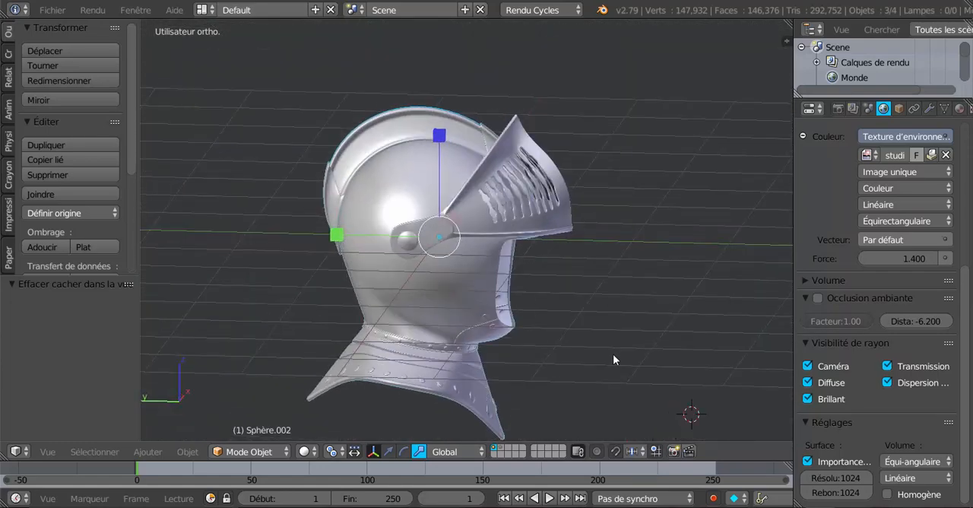
pyautogui.press('KP_1')
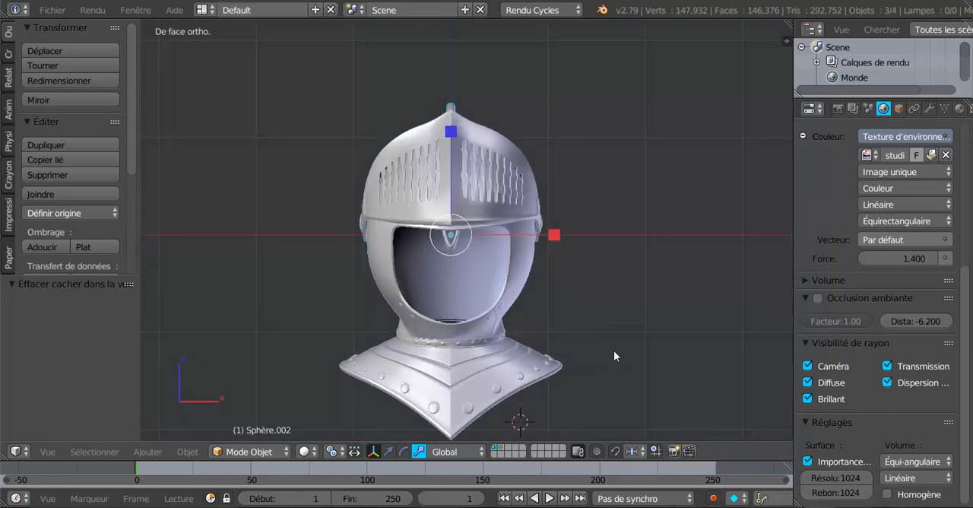
pyautogui.press('KP_3')
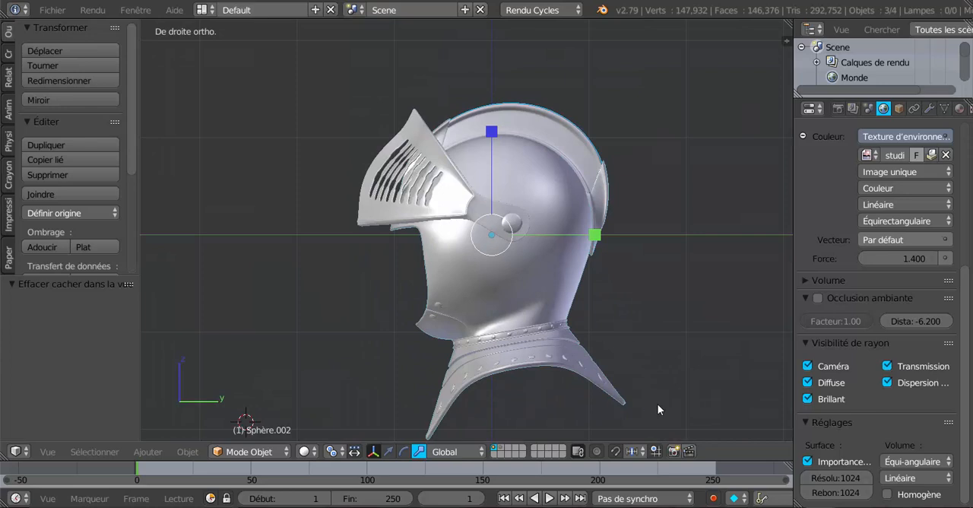
pyautogui.press('r')
pyautogui.rightClick(638, 406)
pyautogui.rightClick(447, 201)
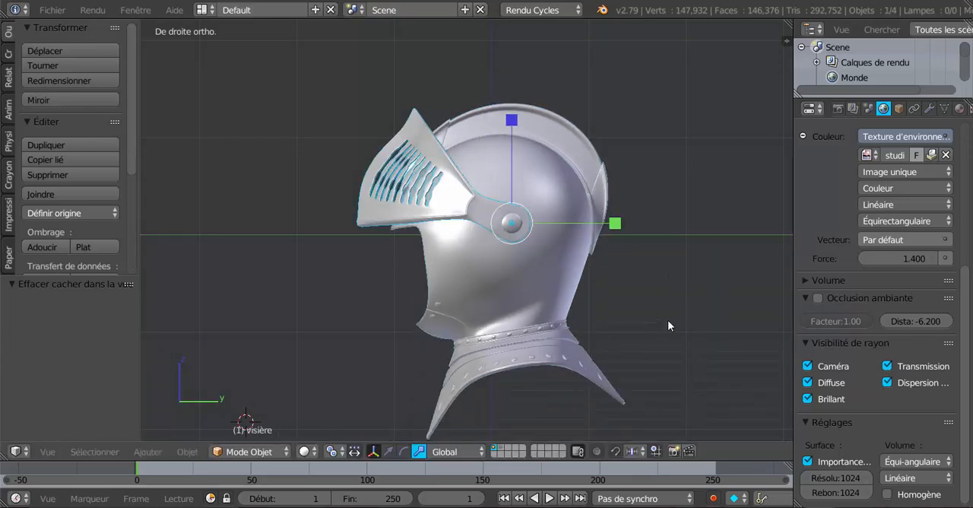
pyautogui.press('r')
pyautogui.press('x')
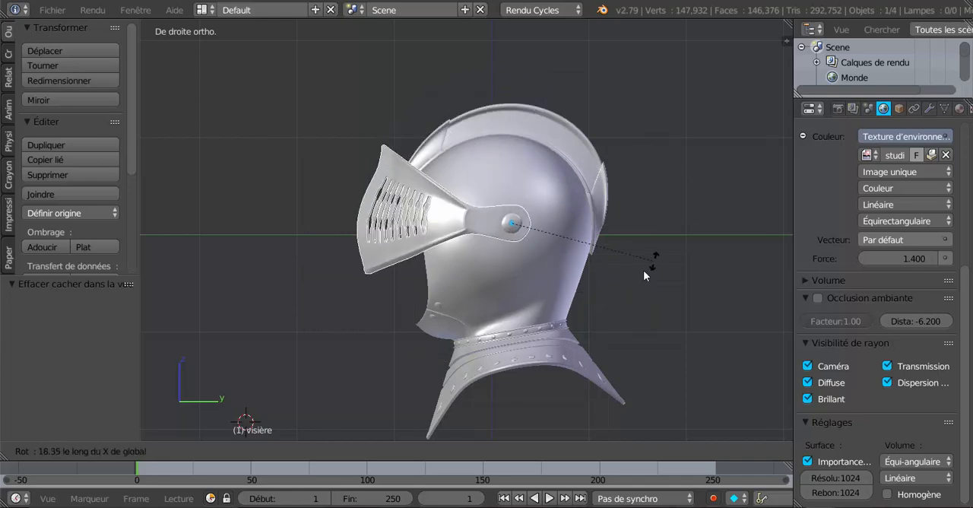
pyautogui.click(540, 287)
# Examine the crest and the raised visor from the side, the front quarter and behind the helmet.
pyautogui.moveTo(540, 287); pyautogui.dragTo(608, 277, button='middle')
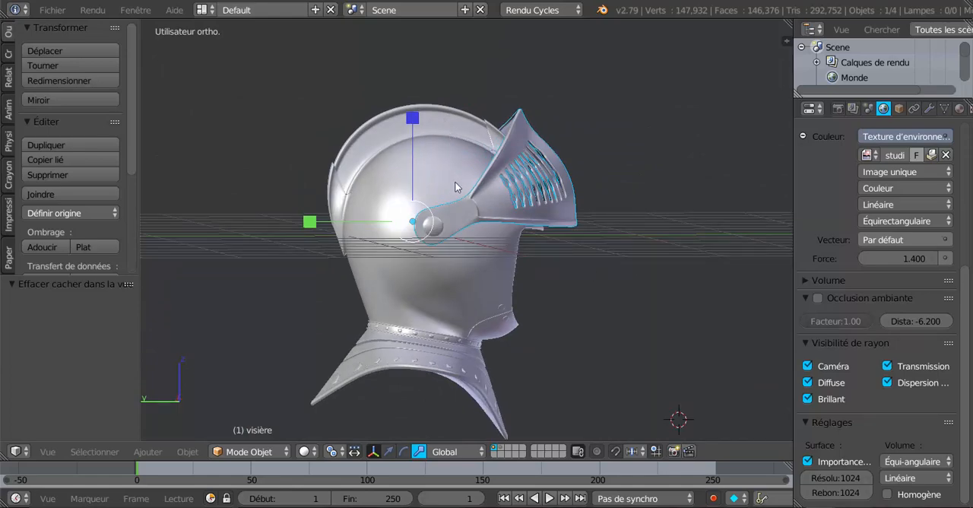
pyautogui.keyDown('shift'); pyautogui.moveTo(455, 183); pyautogui.dragTo(406, 239, button='middle'); pyautogui.keyUp('shift')
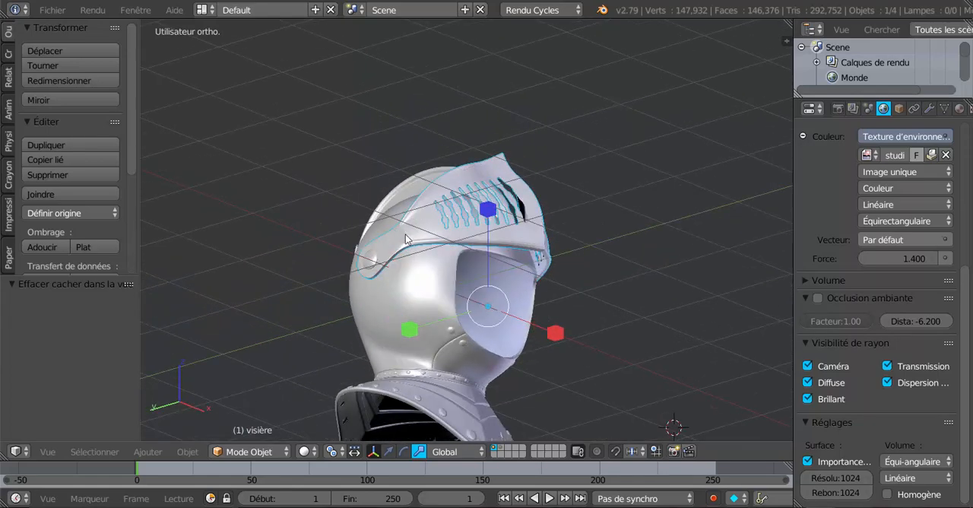
pyautogui.moveTo(524, 291); pyautogui.dragTo(670, 285, button='middle')
pyautogui.scroll(2, 615, 291)
pyautogui.moveTo(533, 285); pyautogui.dragTo(571, 285, button='middle')
pyautogui.moveTo(581, 254); pyautogui.dragTo(616, 287, button='middle')
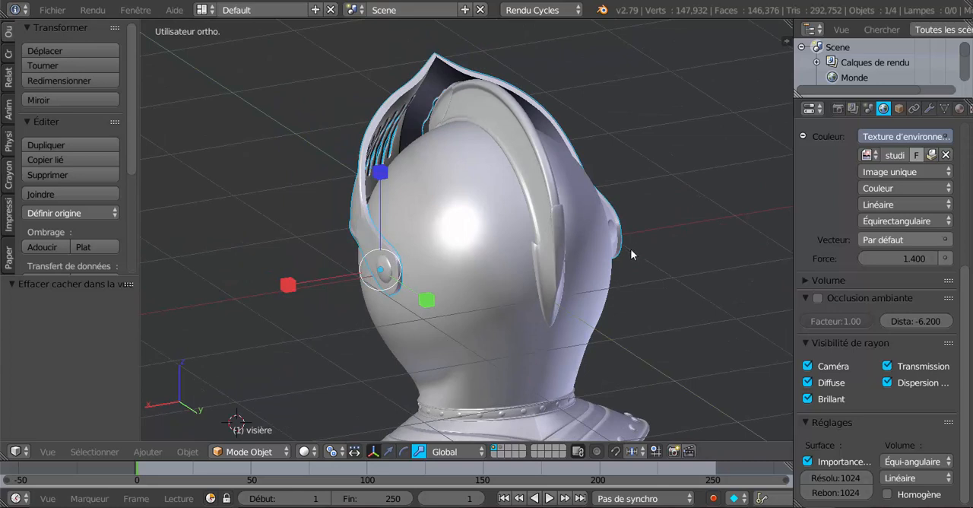
# Isolate the visor (visière) in local view and open its mesh for editing.
pyautogui.press('Tab')
pyautogui.keyDown('shift'); pyautogui.moveTo(625, 256); pyautogui.dragTo(534, 262, button='middle'); pyautogui.keyUp('shift')
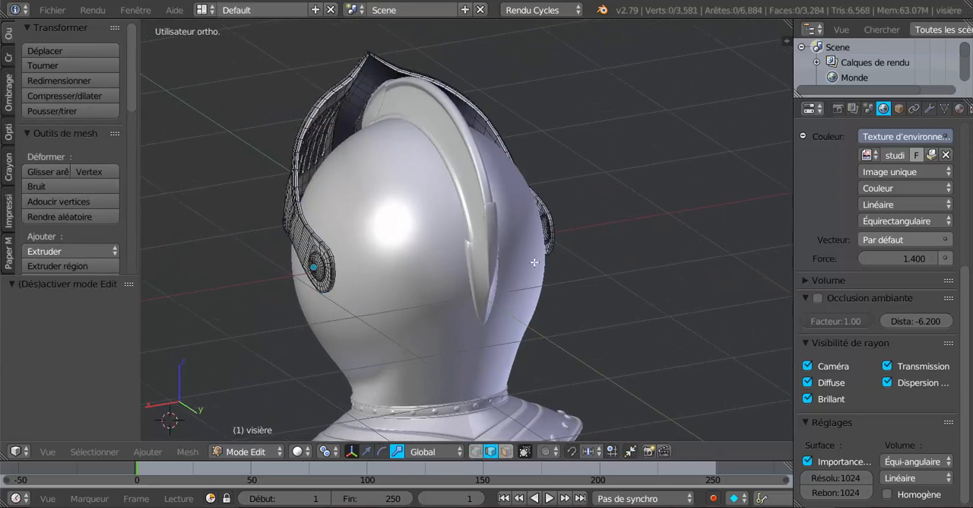
pyautogui.press('Tab')
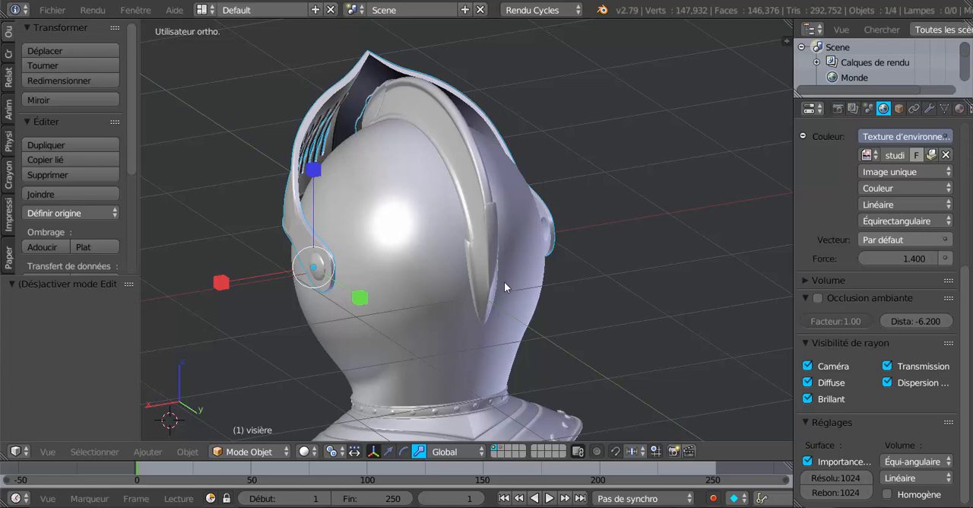
pyautogui.press('KP_Divide')
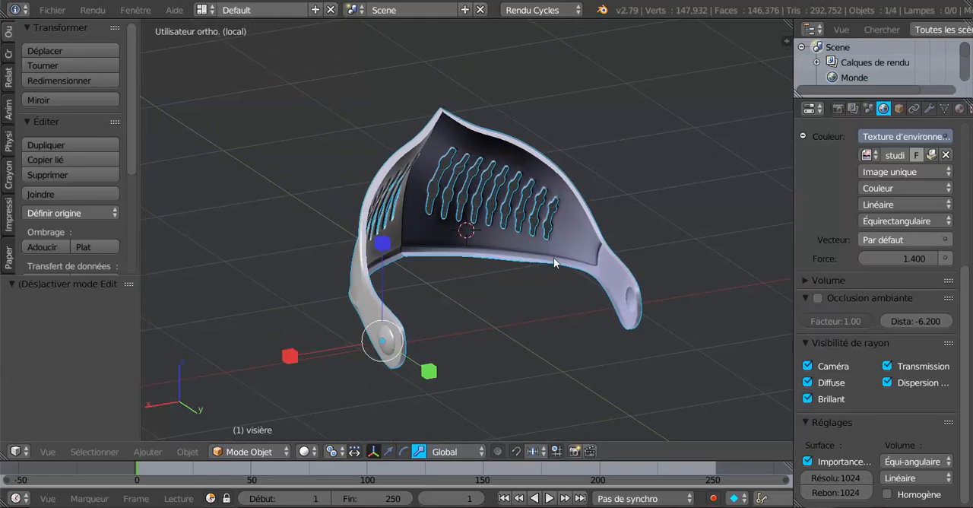
pyautogui.press('Tab')
# Select the edge loop around the inner pivot recess on one of the visor's arms.
pyautogui.moveTo(539, 276); pyautogui.dragTo(570, 268, button='middle')
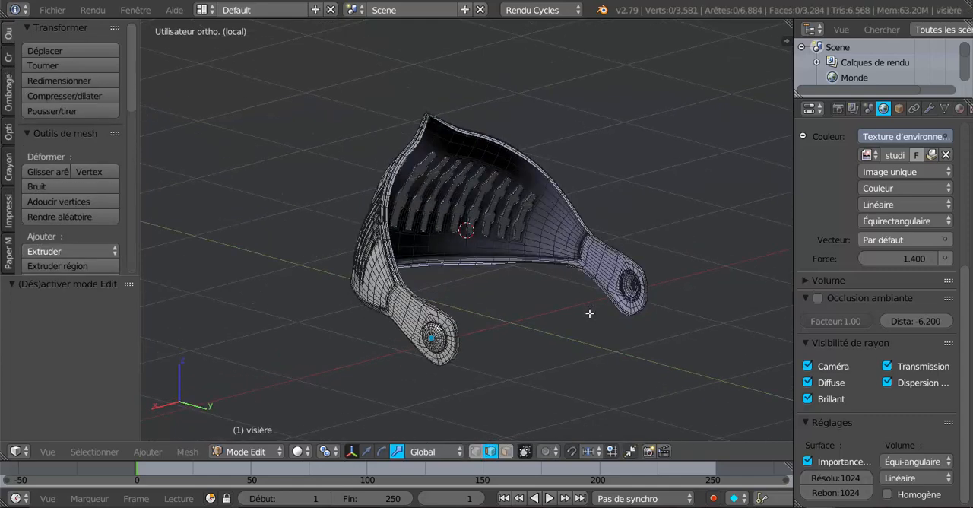
pyautogui.scroll(8, 478, 240)
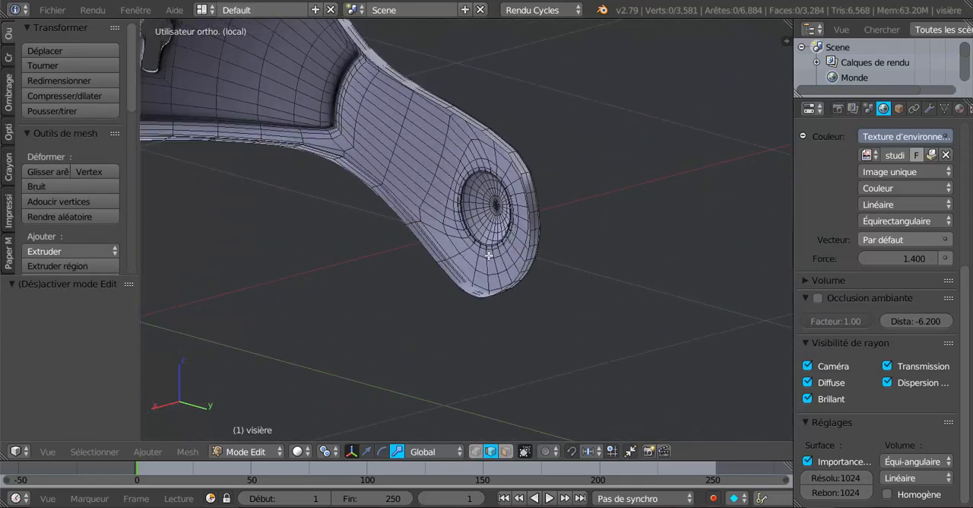
pyautogui.scroll(6, 489, 256)
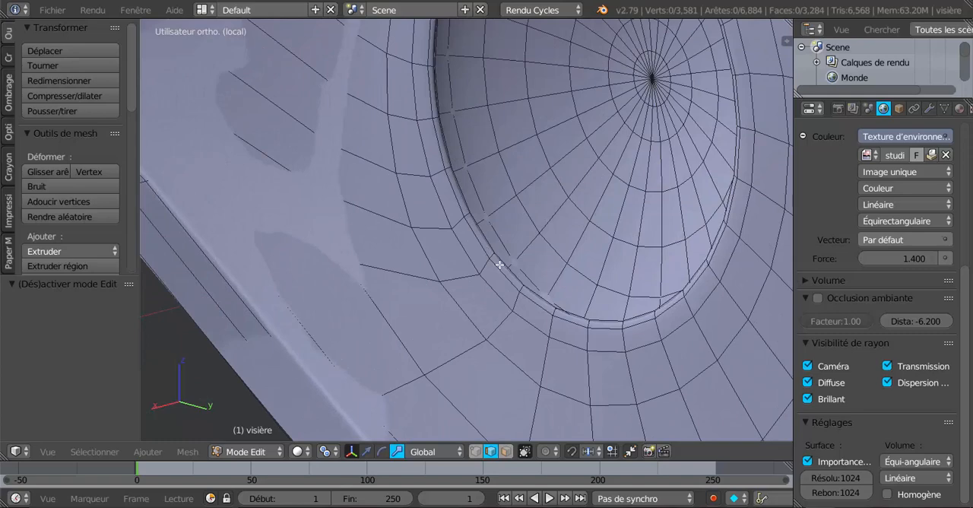
pyautogui.keyDown('alt'); pyautogui.rightClick(500, 265); pyautogui.keyUp('alt')
pyautogui.keyDown('alt'); pyautogui.scroll(-1, 500, 265); pyautogui.keyUp('alt')
pyautogui.scroll(-5, 500, 270)
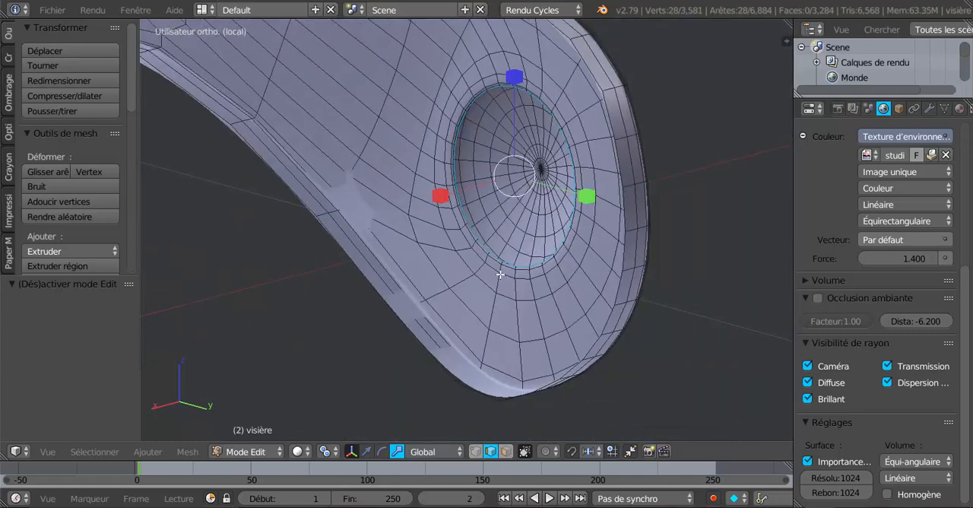
pyautogui.scroll(-6, 501, 274)
# Add the matching edge loop around the opposite arm's inner pivot recess to the selection.
pyautogui.scroll(1, 489, 312)
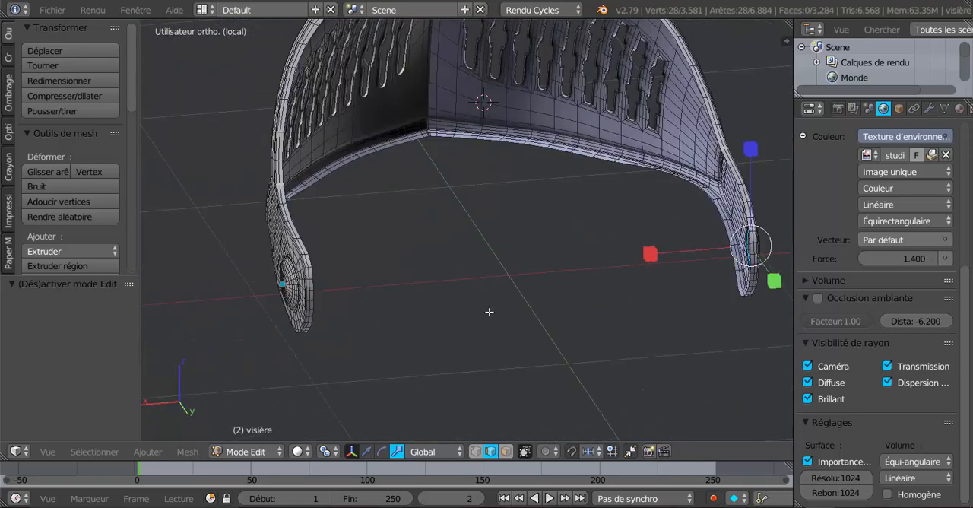
pyautogui.moveTo(489, 312); pyautogui.dragTo(575, 302, button='middle')
pyautogui.moveTo(508, 300); pyautogui.dragTo(401, 289, button='middle')
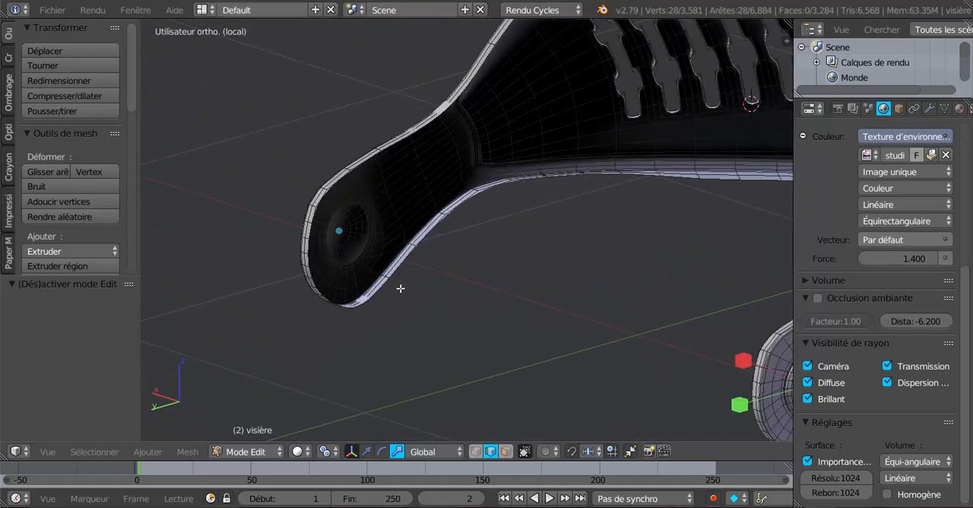
pyautogui.scroll(8, 401, 288)
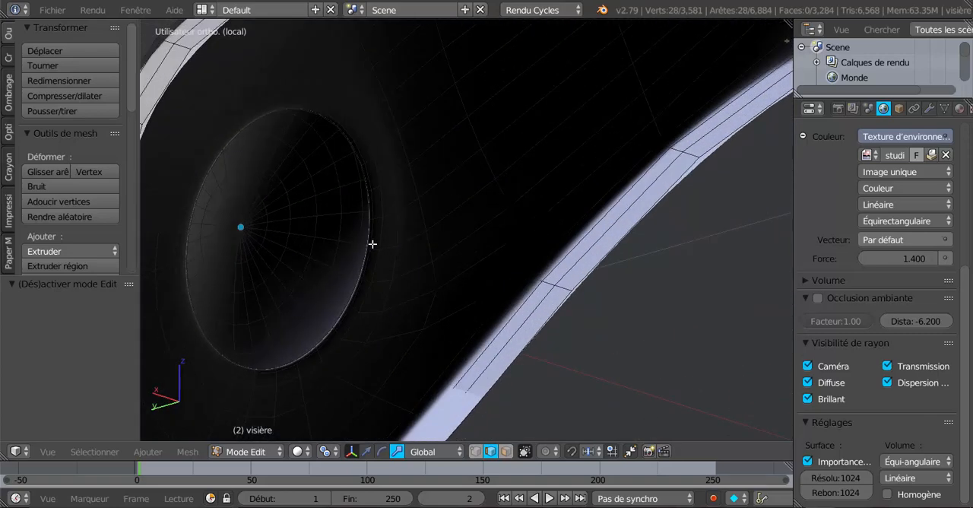
pyautogui.scroll(3, 373, 244)
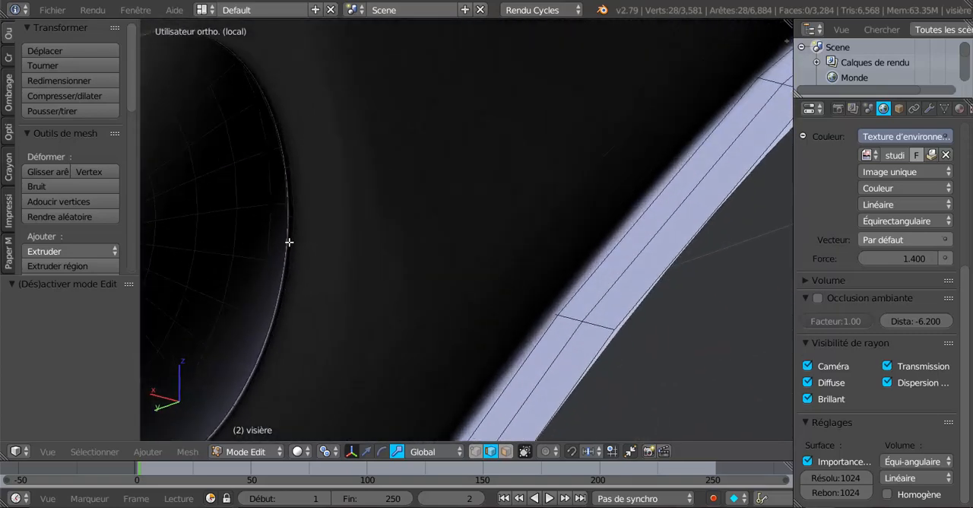
pyautogui.keyDown('alt'); pyautogui.keyDown('shift'); pyautogui.click(288, 228); pyautogui.keyUp('shift'); pyautogui.keyUp('alt')
pyautogui.scroll(-6, 291, 250)
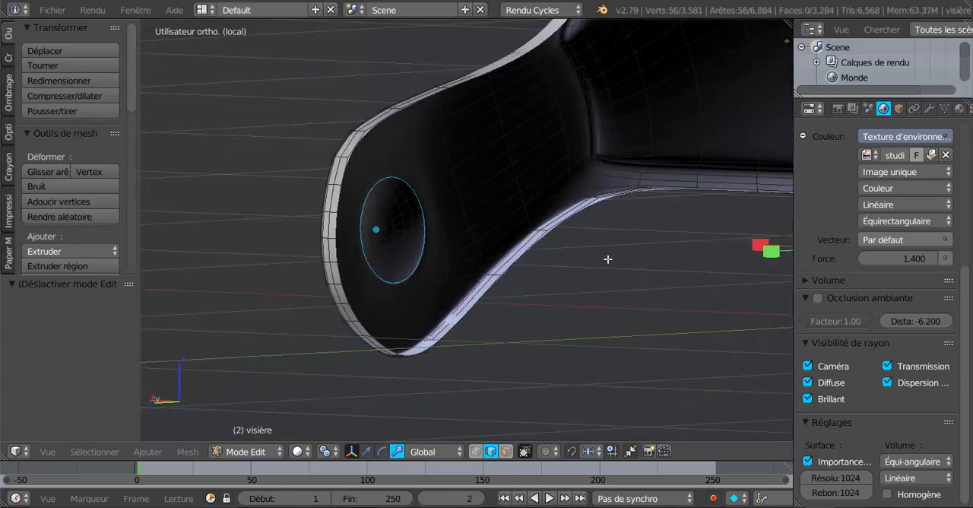
pyautogui.scroll(-5, 319, 264)
# Set the pivot point to Barycentre, extrude both recess loops and scale them along X by 0.726 to form inward hinge pins.
pyautogui.moveTo(447, 299); pyautogui.dragTo(565, 294, button='middle')
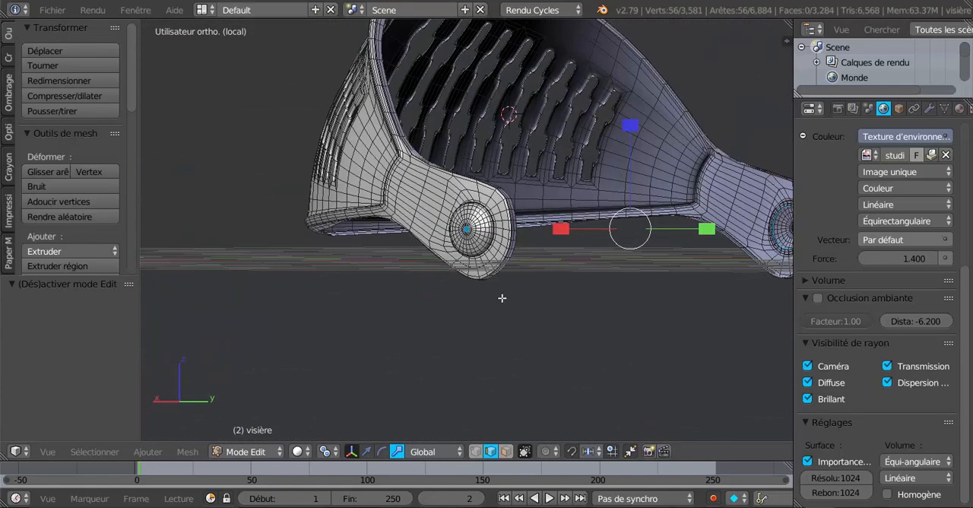
pyautogui.moveTo(502, 298); pyautogui.dragTo(462, 300, button='middle')
pyautogui.moveTo(521, 288); pyautogui.dragTo(468, 302, button='middle')
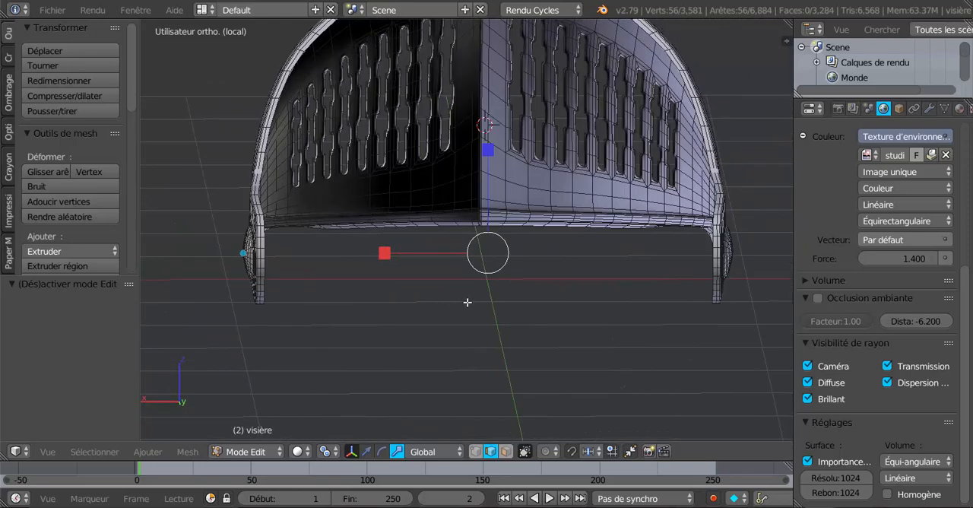
pyautogui.click(324, 454)
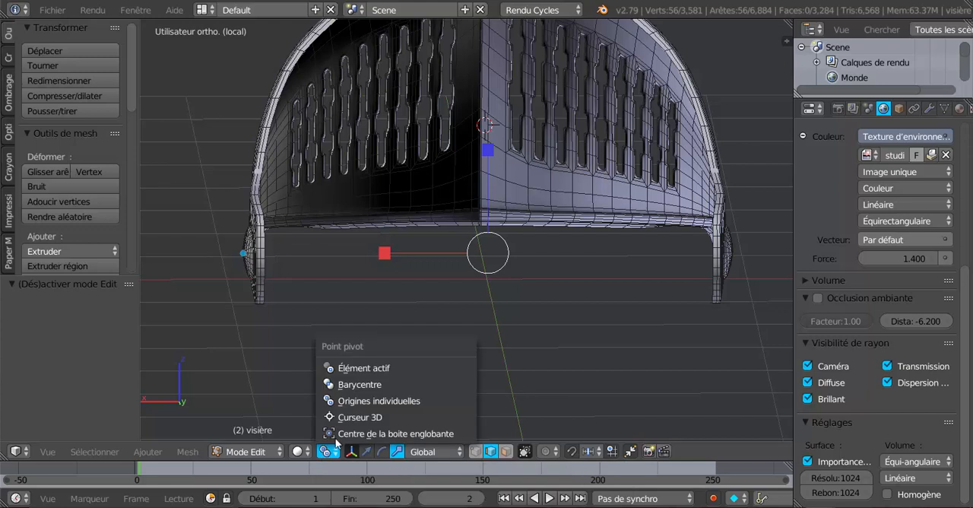
pyautogui.click(342, 381)
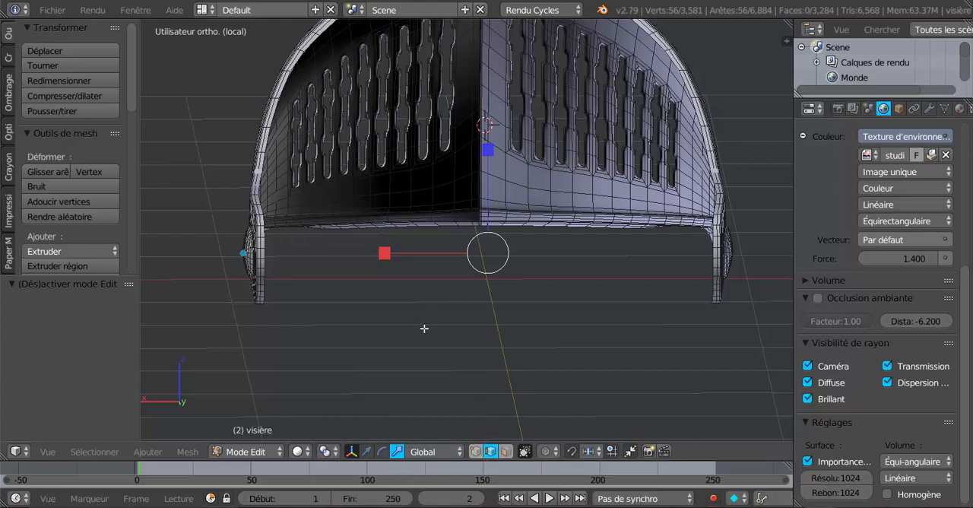
pyautogui.press('e')
pyautogui.rightClick(418, 294)
pyautogui.press('s')
pyautogui.press('x')
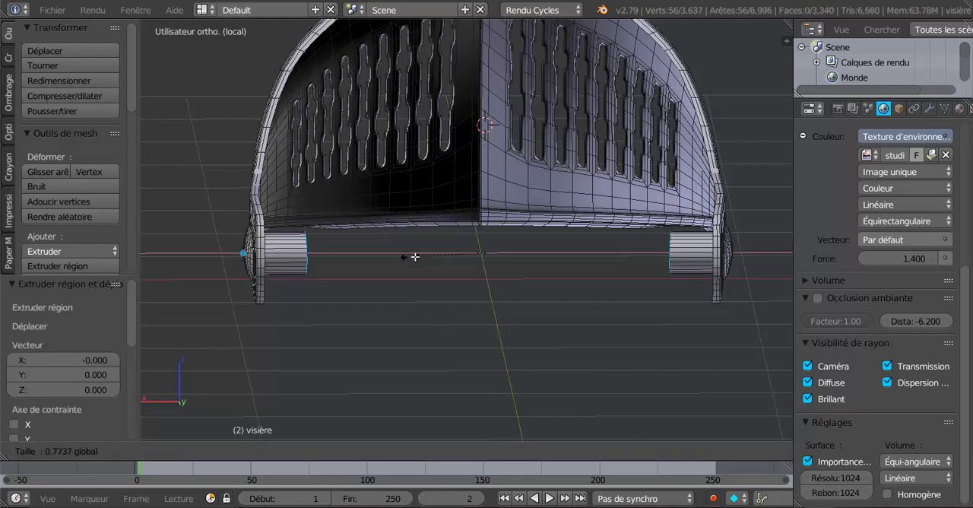
pyautogui.click(413, 256)
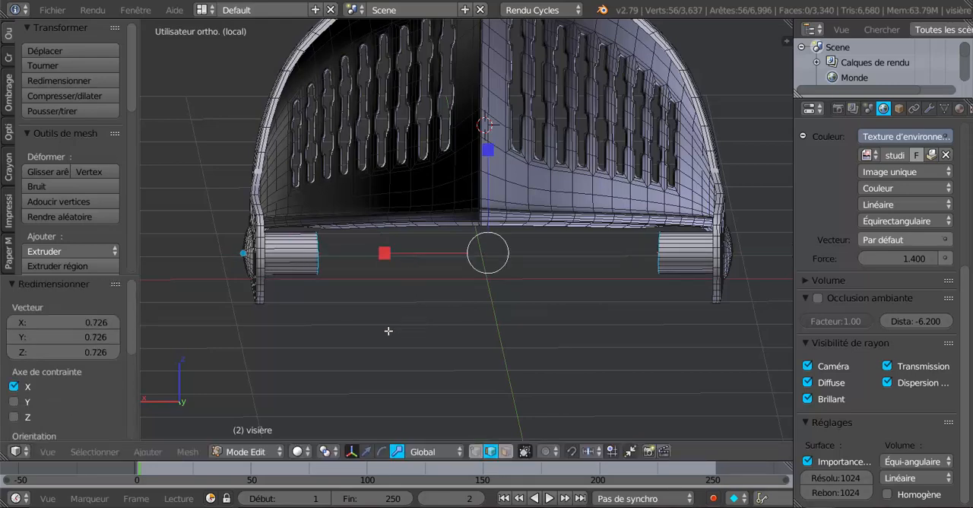
# Set the pivot point to Origines individuelles, extrude the open pin ends and scale them by 0.891.
pyautogui.moveTo(389, 330); pyautogui.dragTo(356, 333, button='middle')
pyautogui.scroll(2, 380, 334)
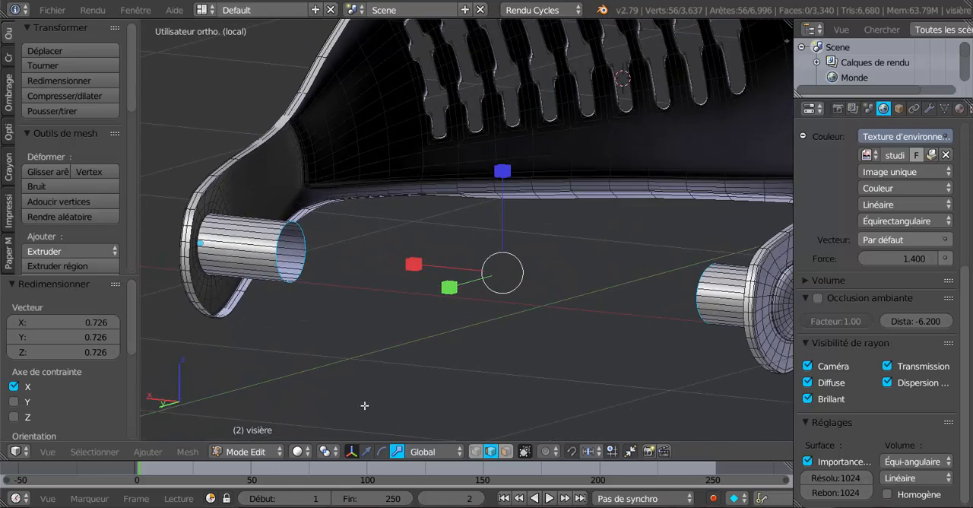
pyautogui.click(308, 451)
pyautogui.click(327, 450)
pyautogui.click(361, 401)
pyautogui.press('e')
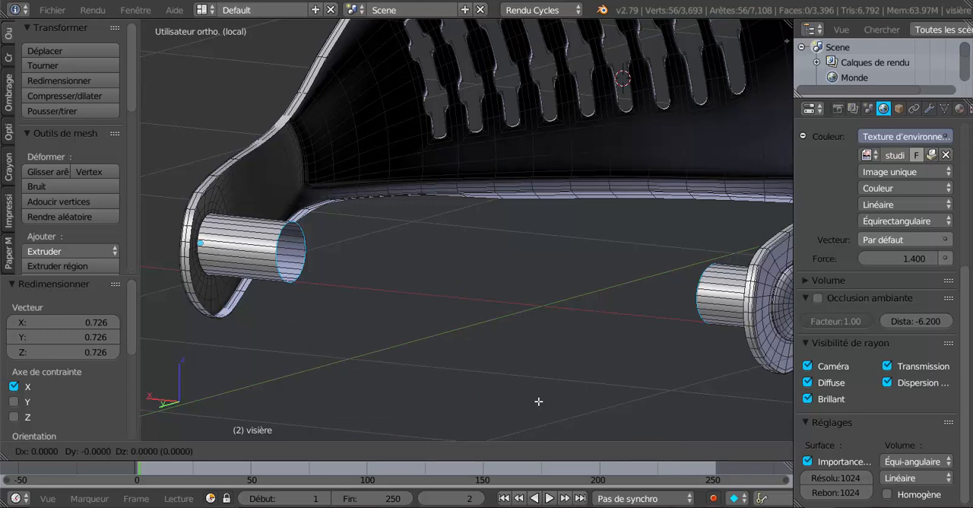
pyautogui.press('s')
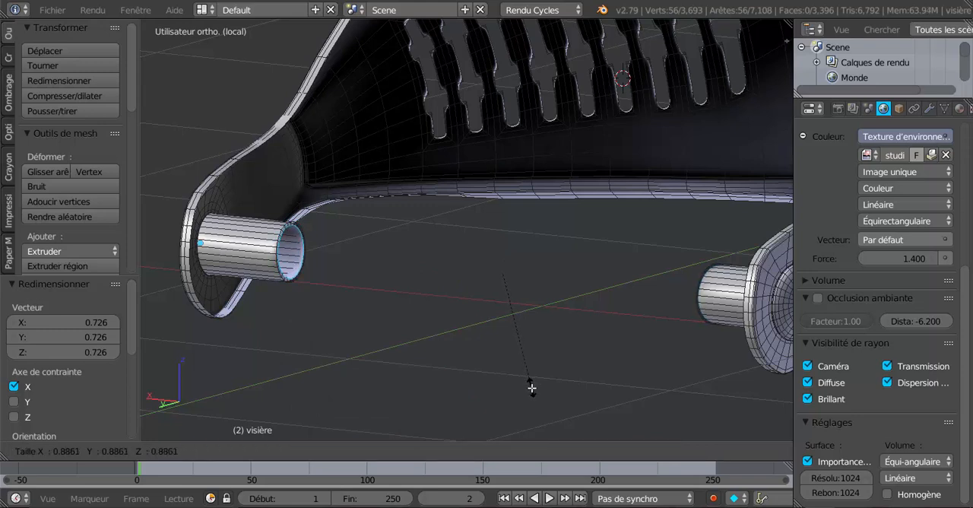
pyautogui.click(531, 388)
# Extrude the inner rims of both pins once more and scale them to 0 to close the ends.
pyautogui.press('e')
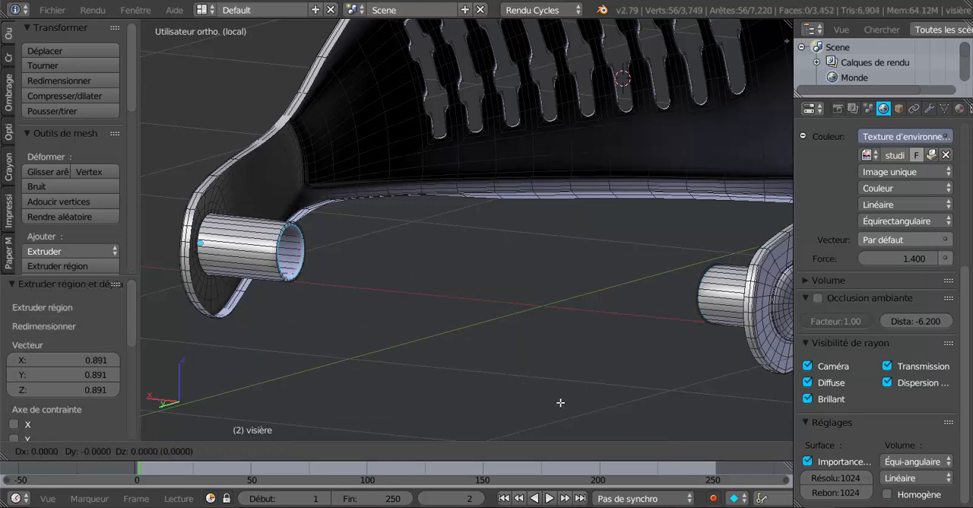
pyautogui.press('s')
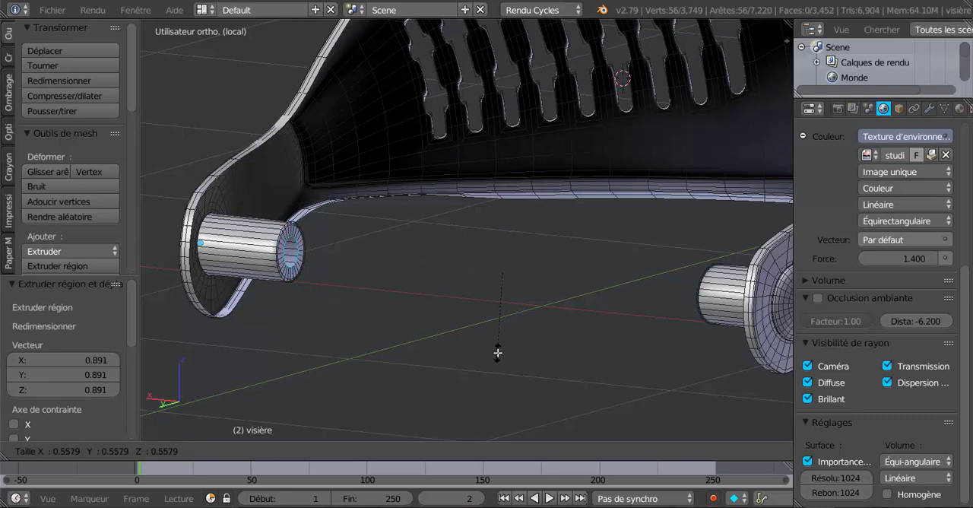
pyautogui.press('0')
pyautogui.press('Return')
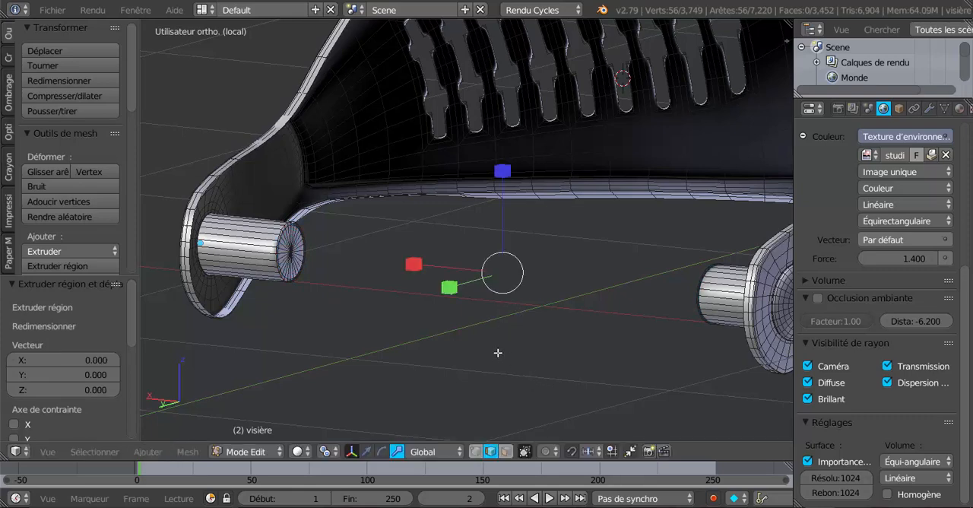
# Return to object mode, leave local view and check the hinge pins through the helmet's face opening.
pyautogui.press('Tab')
pyautogui.scroll(-4, 498, 352)
pyautogui.moveTo(498, 353); pyautogui.dragTo(560, 364, button='middle')
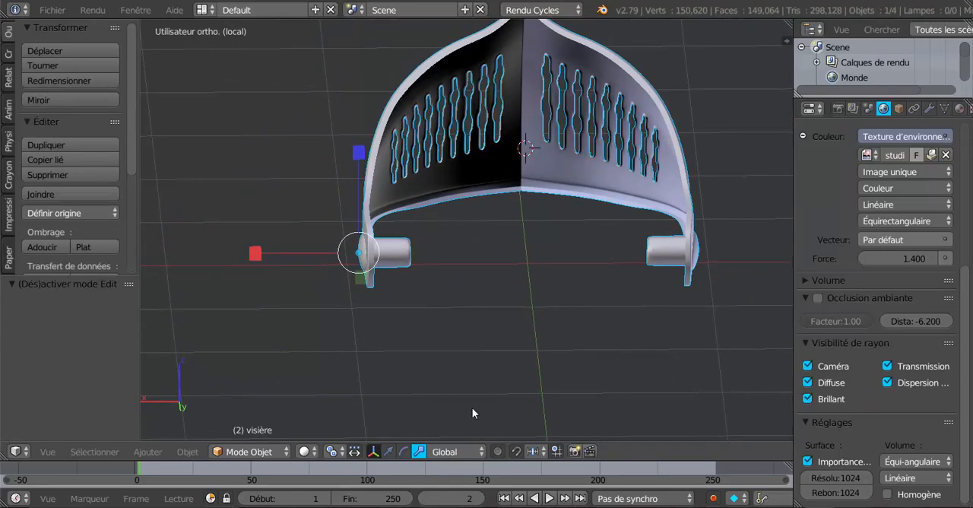
pyautogui.press('KP_Divide')
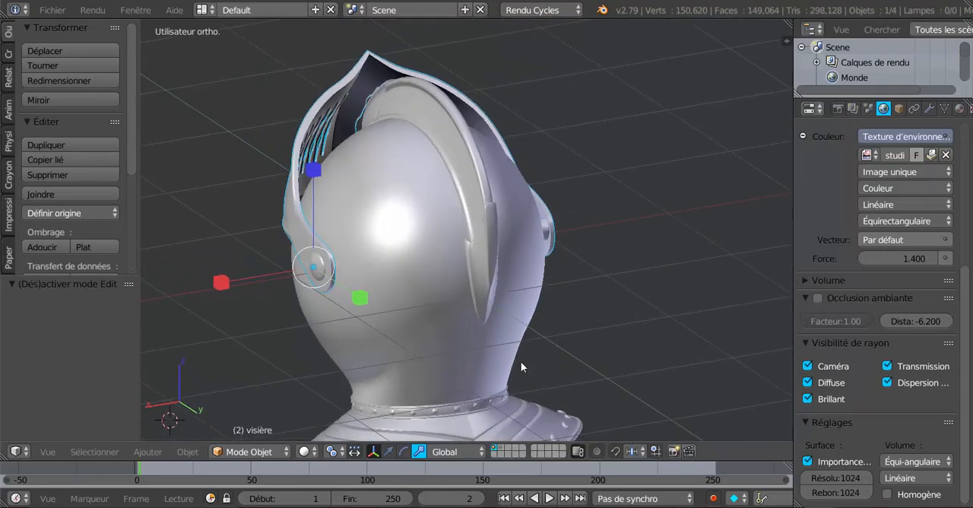
pyautogui.moveTo(521, 367); pyautogui.dragTo(297, 319, button='middle')
pyautogui.scroll(3, 383, 319)
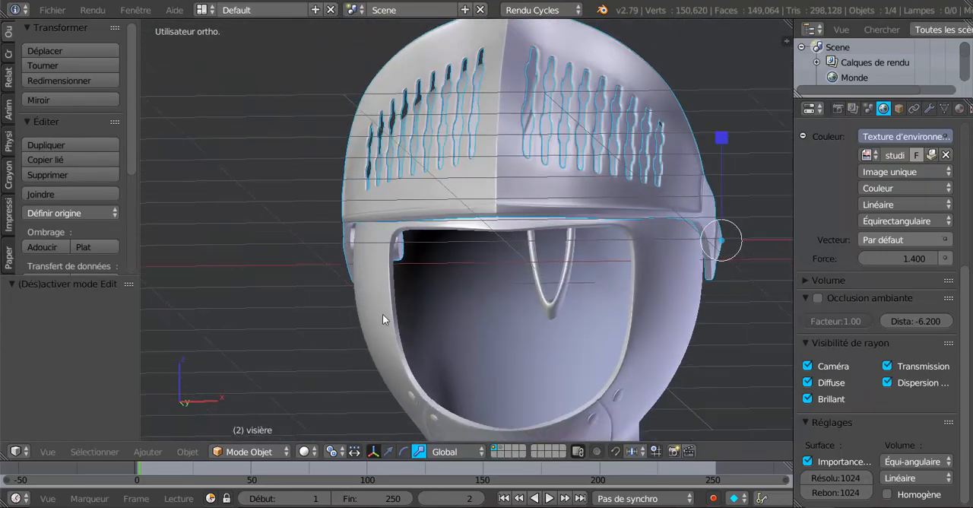
pyautogui.moveTo(383, 313); pyautogui.dragTo(440, 304, button='middle')
# Reopen the visor's mesh for editing with vertex selection and wireframe shading.
pyautogui.press('Tab')
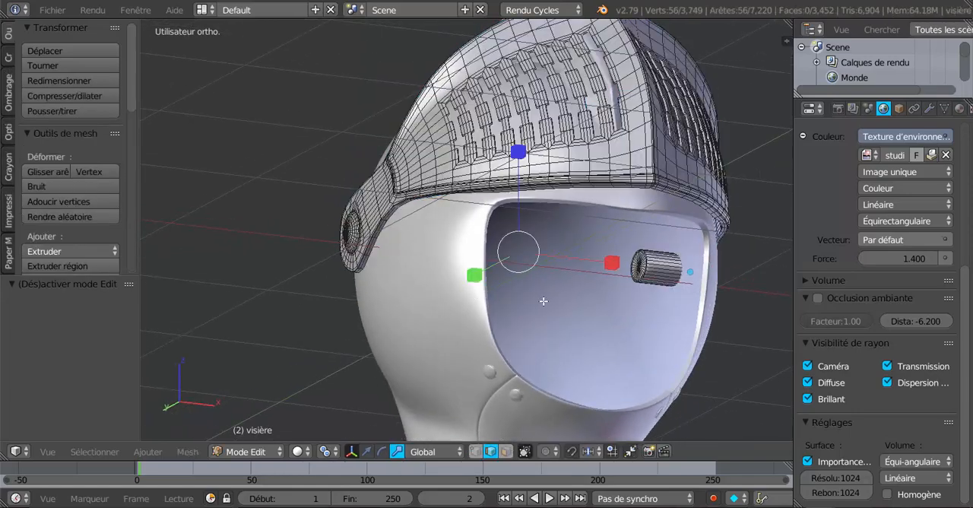
pyautogui.moveTo(596, 293); pyautogui.dragTo(610, 324, button='middle')
pyautogui.click(476, 451)
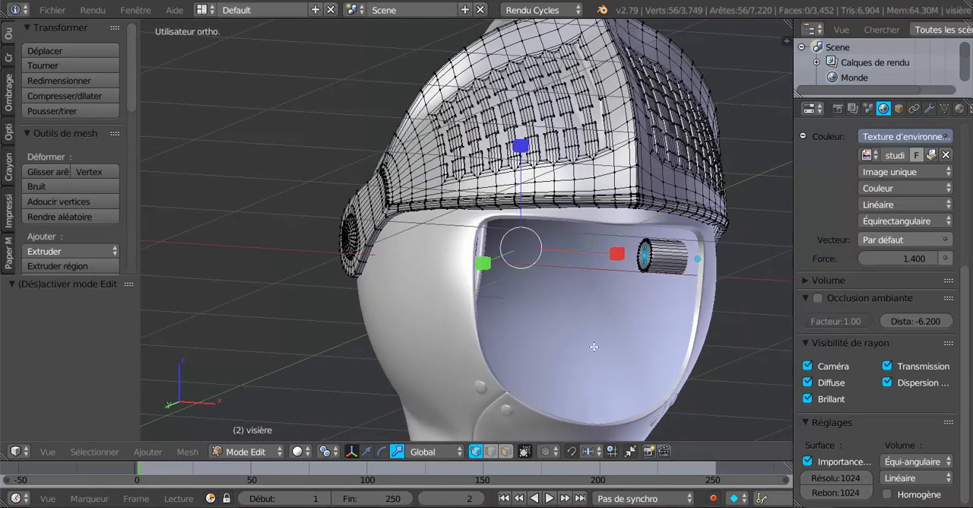
pyautogui.press('z')
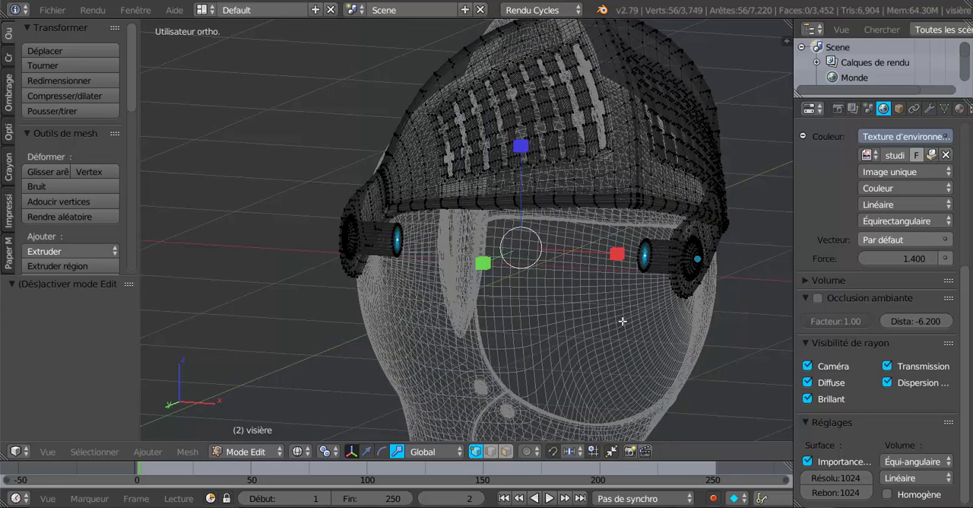
pyautogui.moveTo(622, 322); pyautogui.dragTo(539, 342, button='middle')
pyautogui.scroll(2, 583, 333)
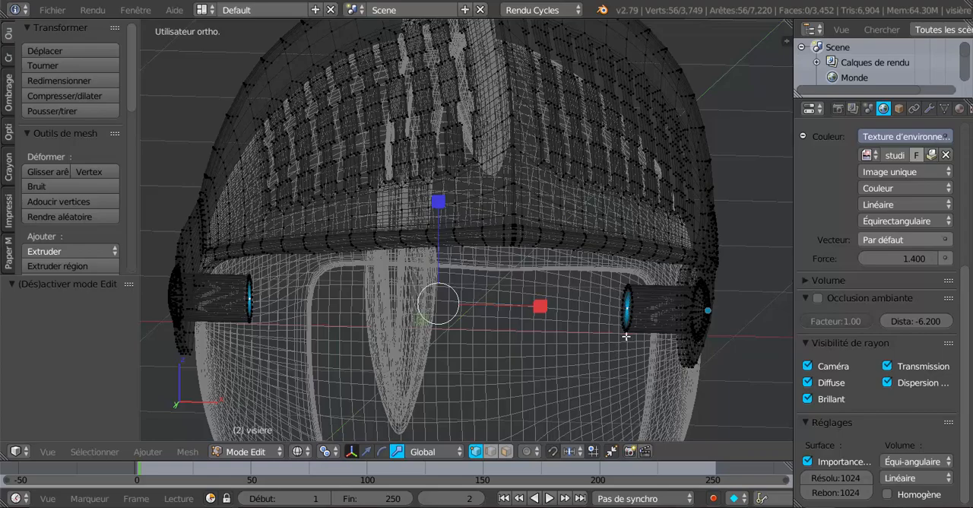
# Circle-select all the inner end vertices of both hinge pins.
pyautogui.press('c')
pyautogui.click(629, 307)
pyautogui.rightClick(619, 340)
pyautogui.moveTo(546, 350); pyautogui.dragTo(488, 359, button='middle')
pyautogui.press('c')
pyautogui.moveTo(285, 291); pyautogui.dragTo(279, 334)
pyautogui.rightClick(279, 335)
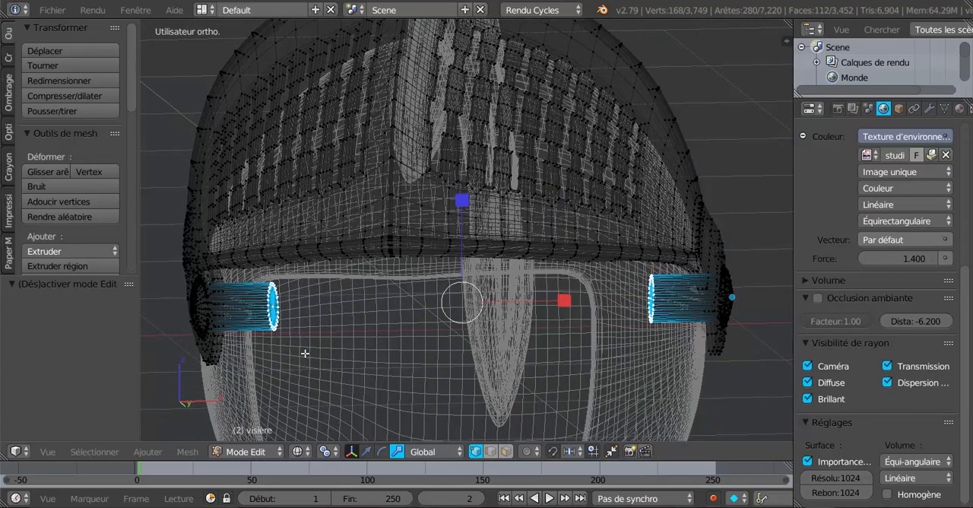
# Set the pivot to Barycentre and scale the selected inner ends of both hinge pins along X by about 1.196.
pyautogui.scroll(-4, 304, 350)
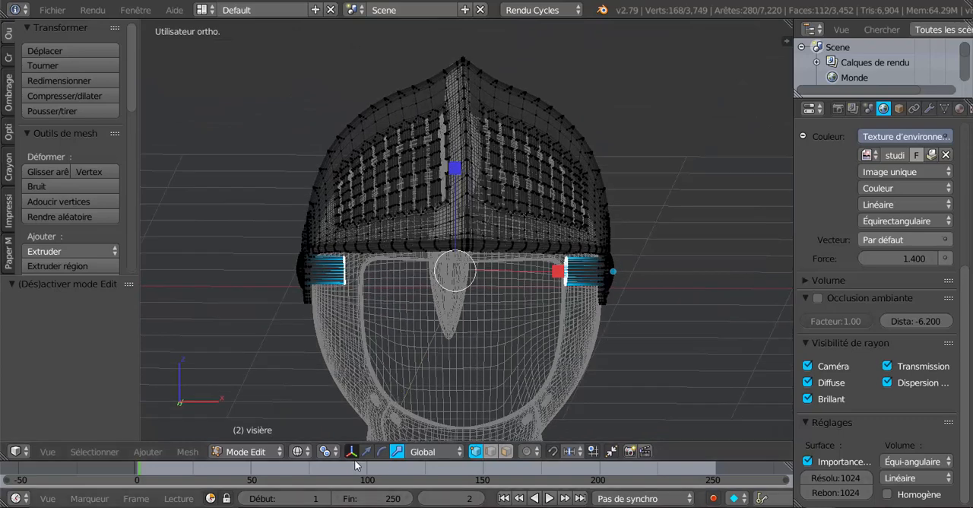
pyautogui.click(434, 452)
pyautogui.click(422, 434)
pyautogui.click(325, 452)
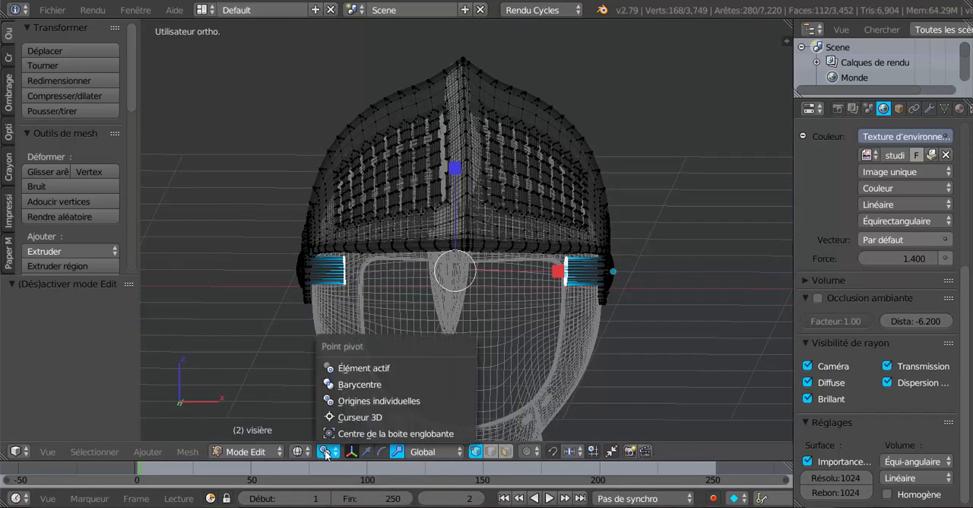
pyautogui.click(350, 384)
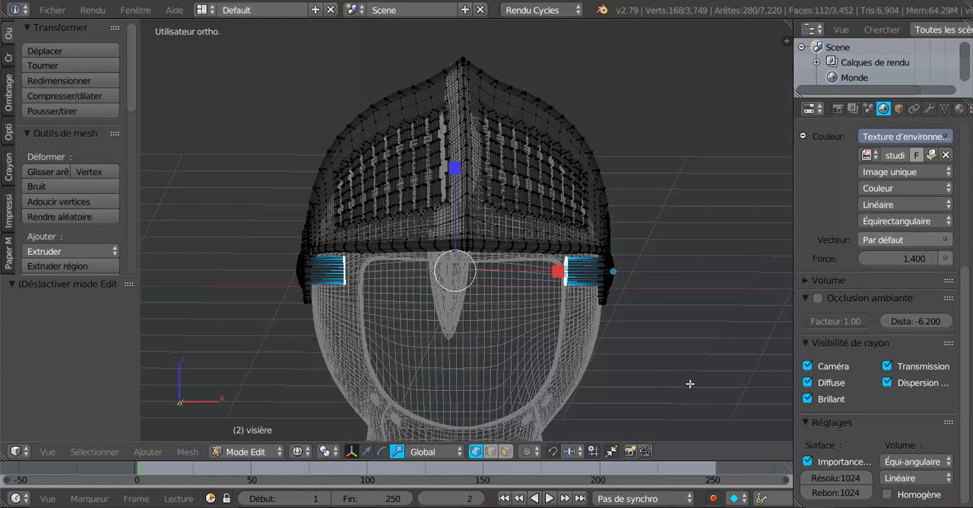
pyautogui.press('KP_1')
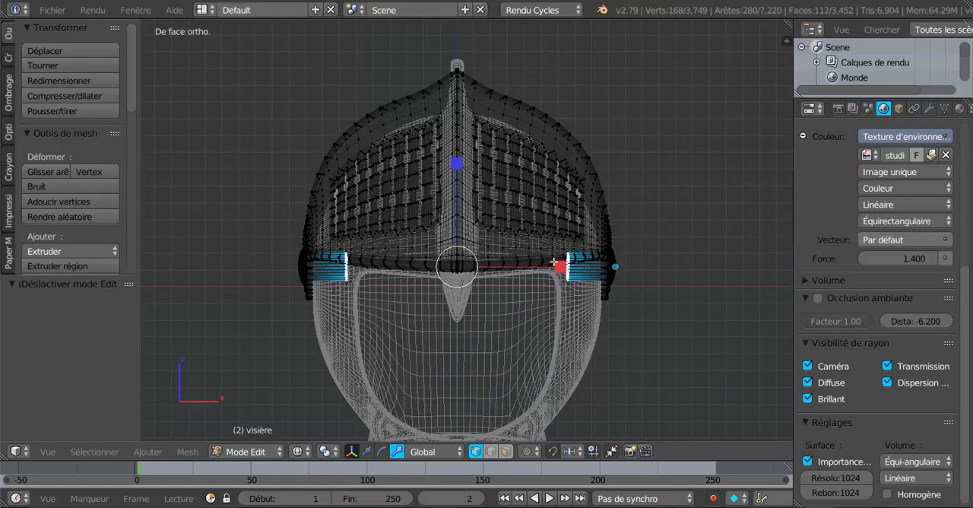
pyautogui.press('s')
pyautogui.press('x')
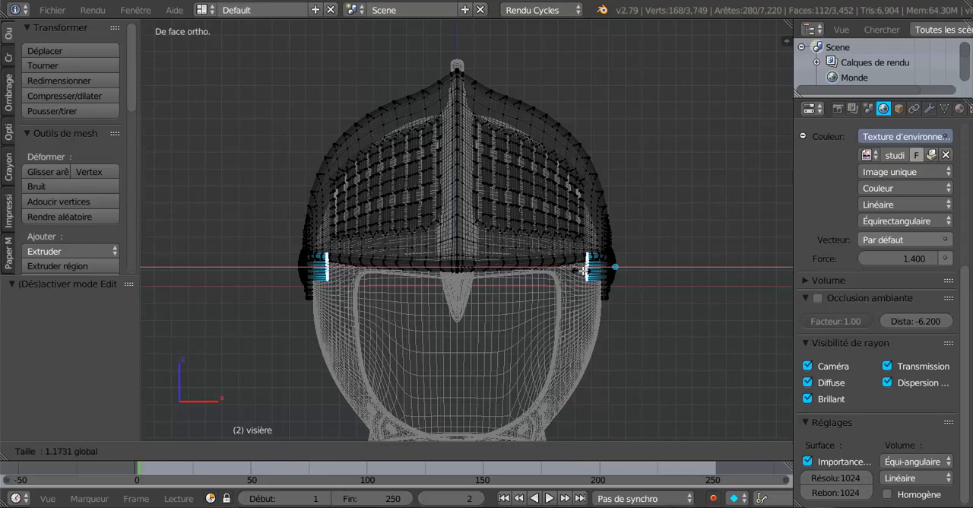
pyautogui.click(584, 270)
pyautogui.moveTo(572, 271)
pyautogui.mouseDown(button='middle')
pyautogui.moveTo(539, 270)
pyautogui.moveTo(587, 272)
pyautogui.mouseUp(button='middle')
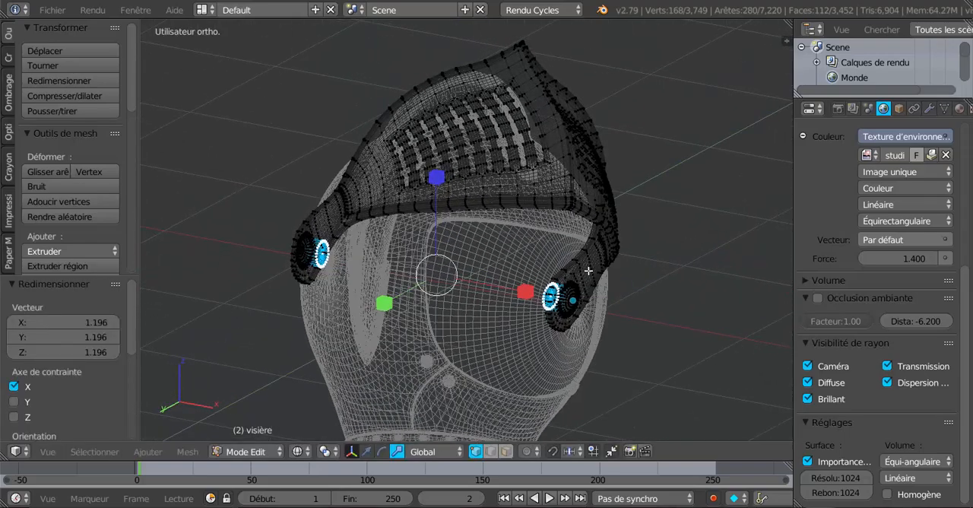
# In solid shading, scale the pins' inner ends outward along X by about 1.05 more and return to object mode.
pyautogui.press('z')
pyautogui.moveTo(553, 308)
pyautogui.mouseDown(button='middle')
pyautogui.moveTo(519, 328)
pyautogui.moveTo(549, 278)
pyautogui.mouseUp(button='middle')
pyautogui.press('s')
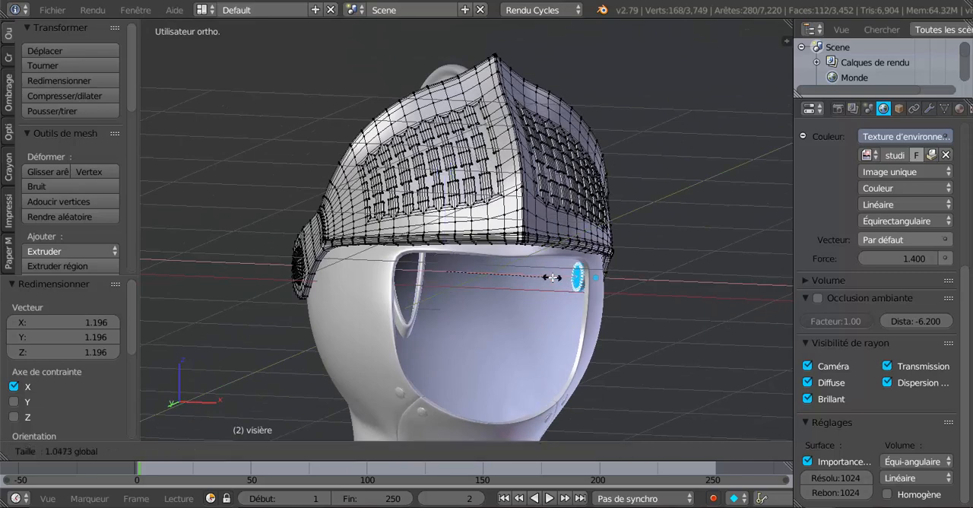
pyautogui.click(557, 278)
pyautogui.press('Tab')
# Examine the visor's fit and hinge rivets on the helmet from the back and both sides.
pyautogui.scroll(-3, 508, 323)
pyautogui.moveTo(506, 322); pyautogui.dragTo(589, 346, button='middle')
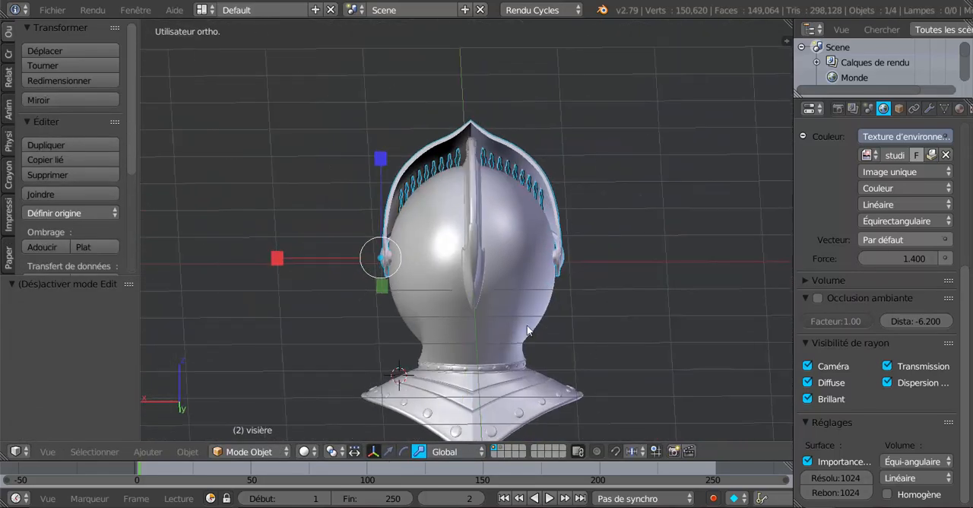
pyautogui.scroll(2, 510, 348)
pyautogui.moveTo(510, 348); pyautogui.dragTo(530, 270, button='middle')
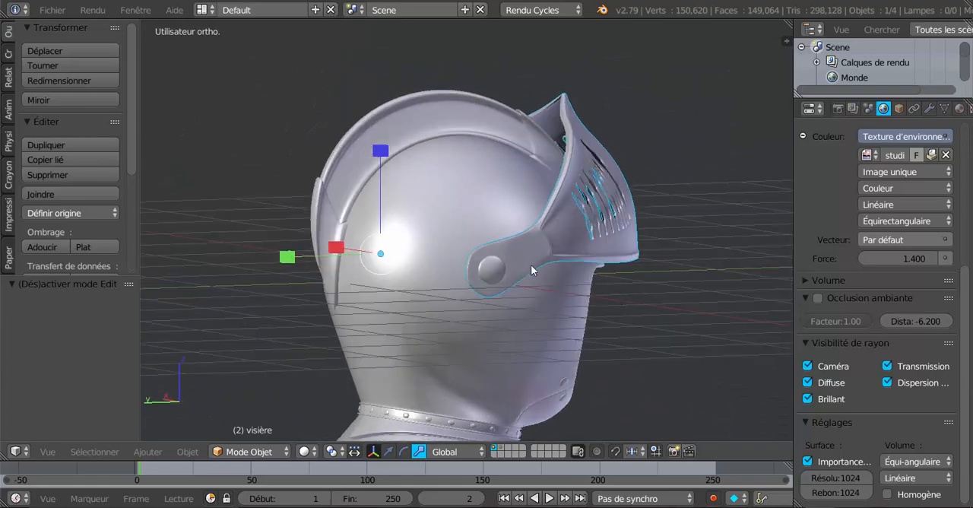
pyautogui.moveTo(608, 337); pyautogui.dragTo(438, 315, button='middle')
pyautogui.moveTo(456, 213); pyautogui.dragTo(570, 281, button='middle')
pyautogui.moveTo(545, 249); pyautogui.dragTo(511, 345, button='middle')
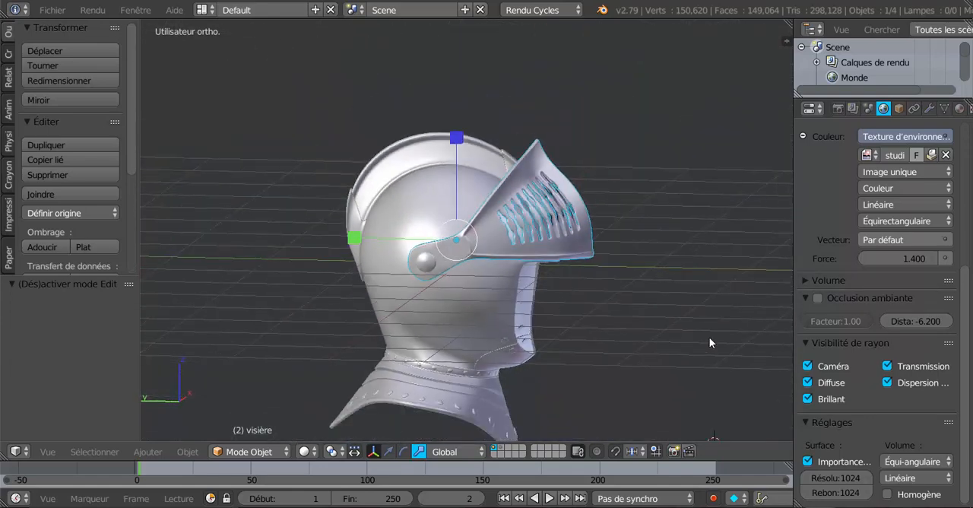
# Show the helmet in Rendered (Rendu) viewport shading and inspect it from the front and the side.
pyautogui.press('KP_1')
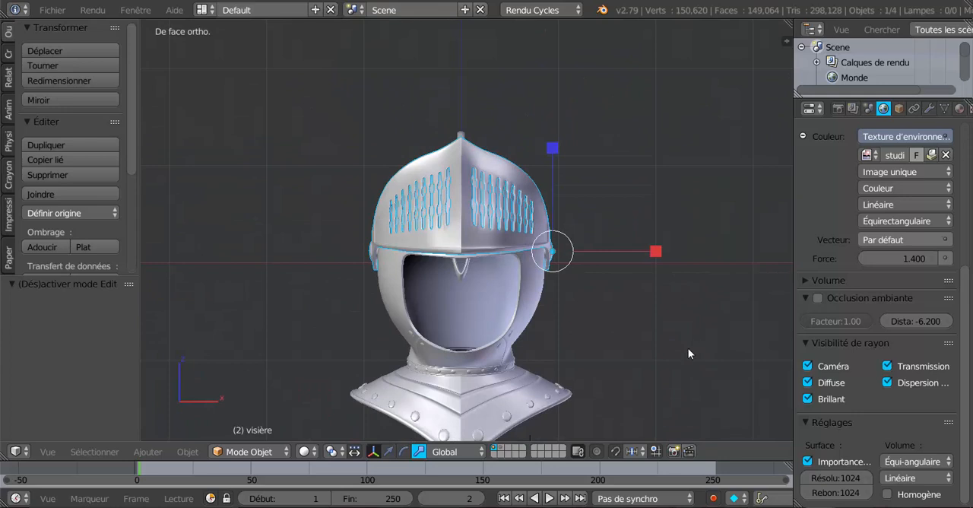
pyautogui.click(304, 451)
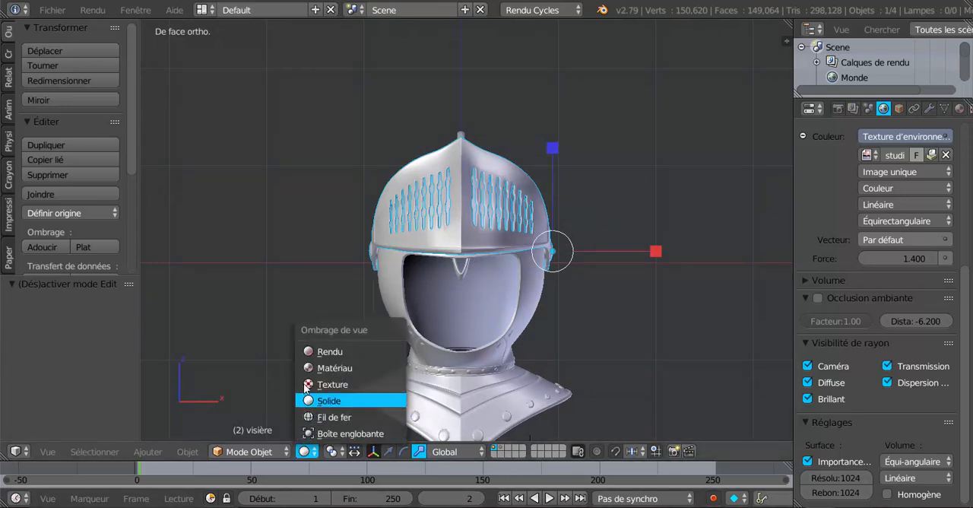
pyautogui.click(327, 351)
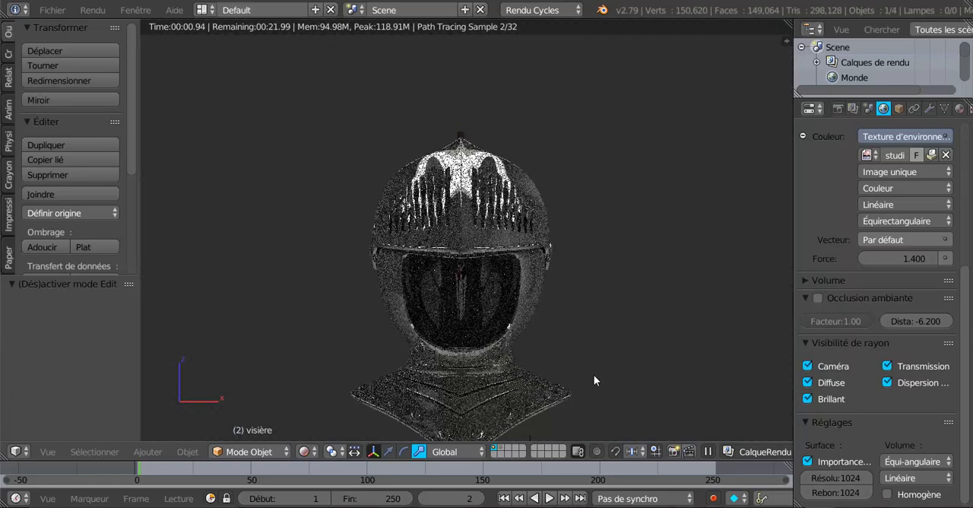
pyautogui.keyDown('shift'); pyautogui.moveTo(591, 368); pyautogui.dragTo(597, 329, button='middle'); pyautogui.keyUp('shift')
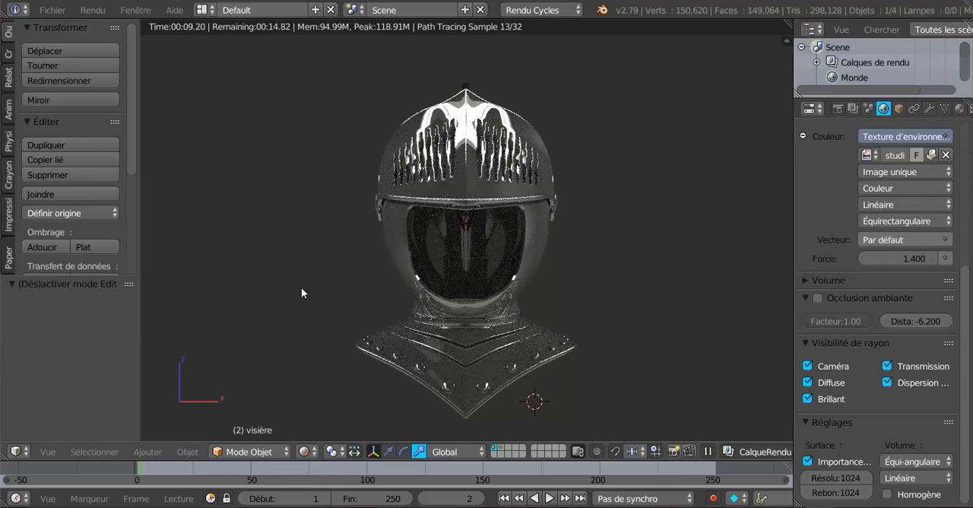
pyautogui.moveTo(302, 288); pyautogui.dragTo(425, 294, button='middle')
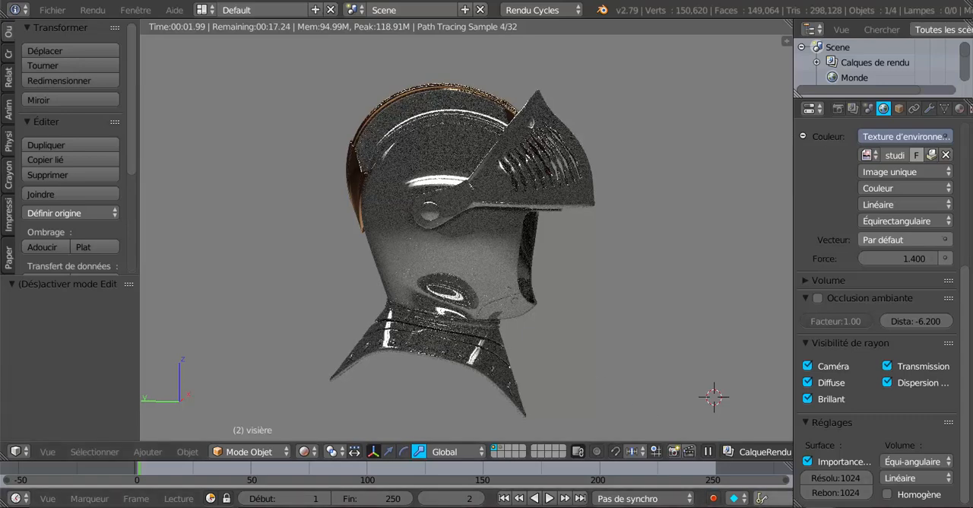
# Switch to the Blender window holding the textured helmet, cancel its quit prompt and view the model from a new angle.
pyautogui.moveTo(822, 507)
pyautogui.click(886, 465)
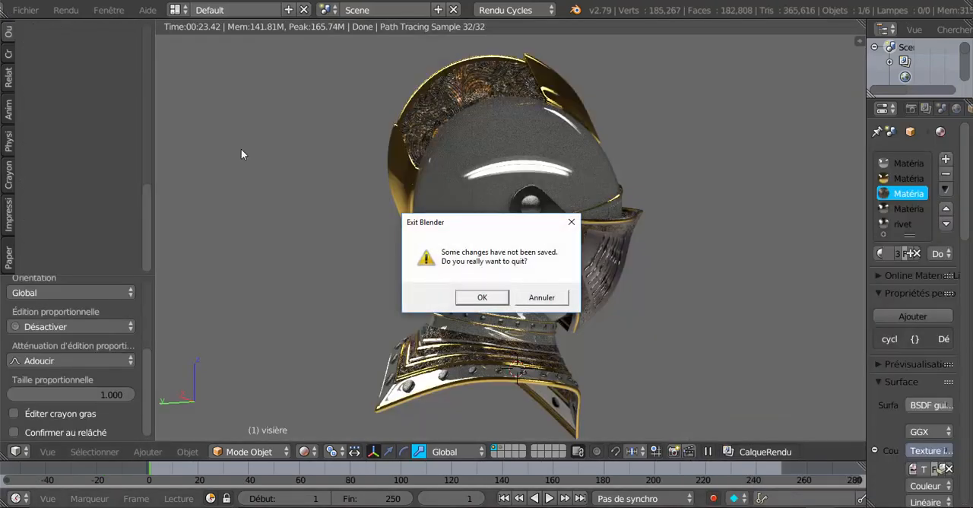
pyautogui.click(531, 297)
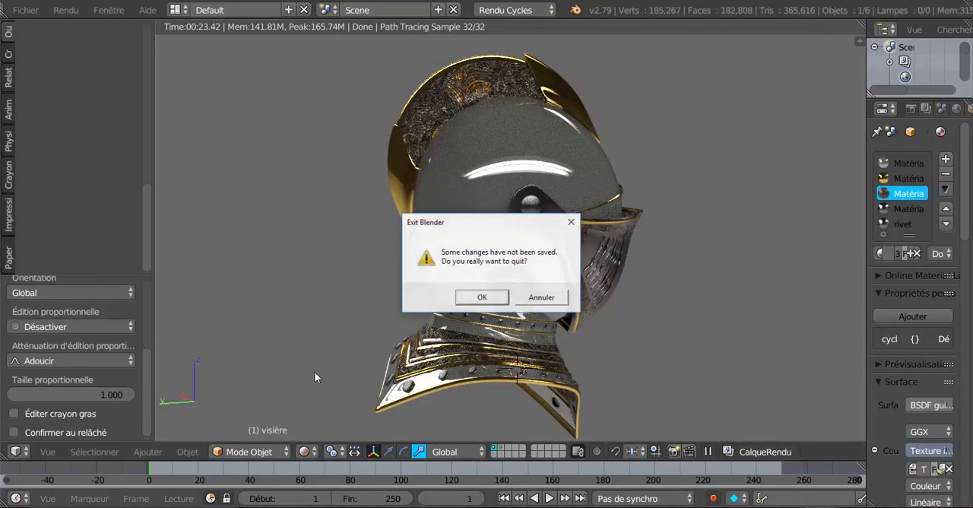
pyautogui.click(527, 300)
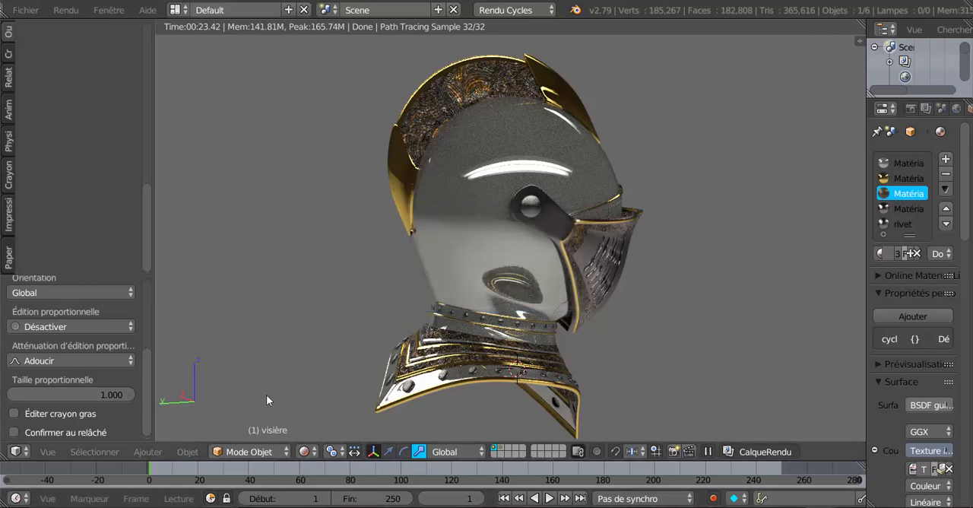
pyautogui.moveTo(539, 350); pyautogui.dragTo(523, 351, button='middle')
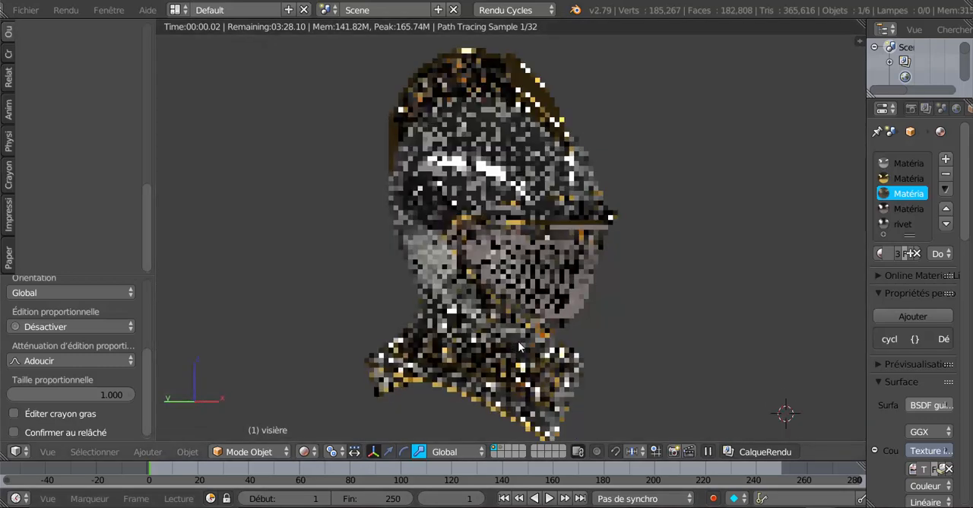